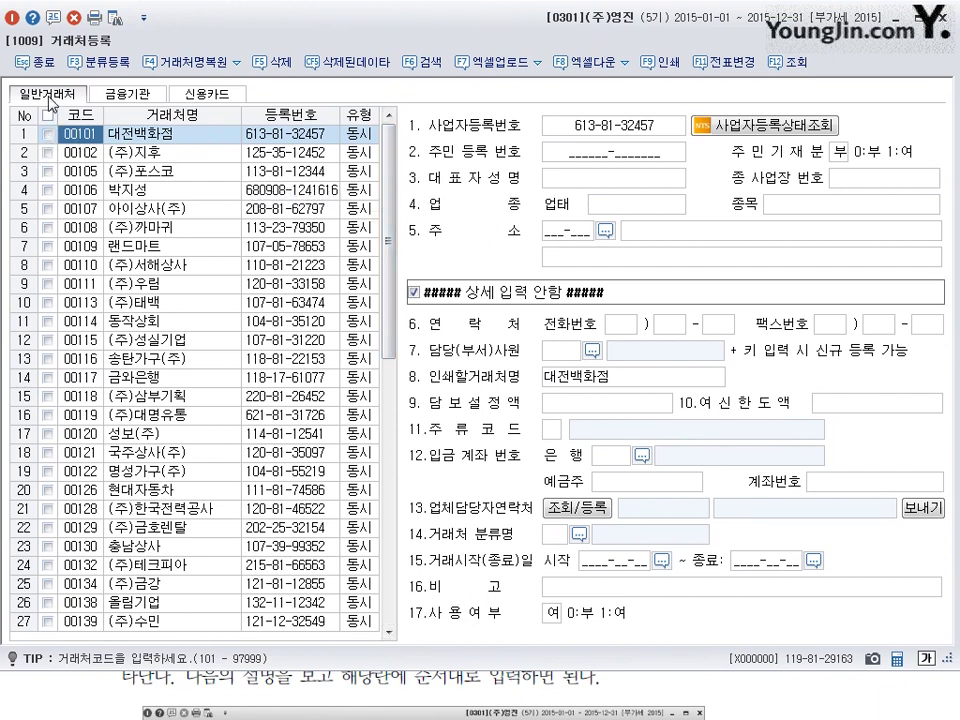
click(129, 96)
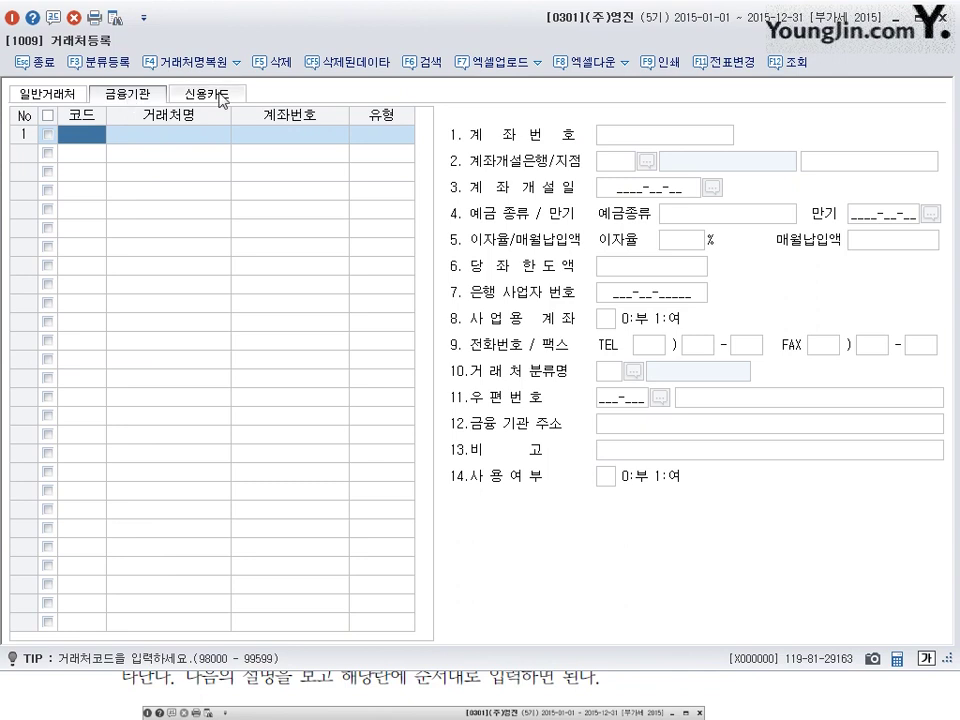
click(222, 96)
click(47, 97)
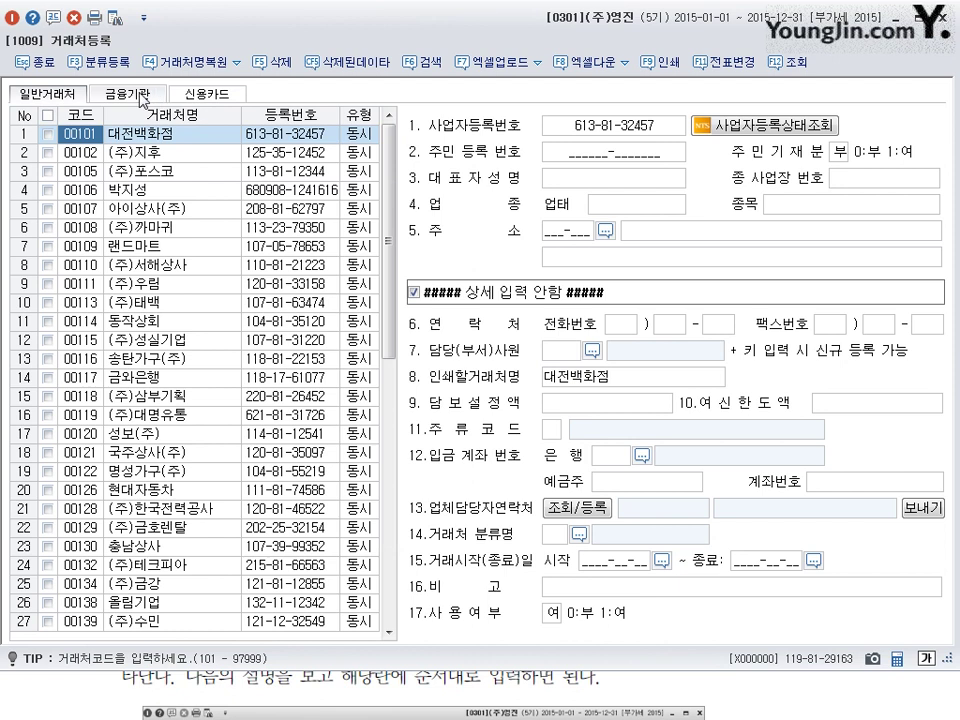
click(145, 96)
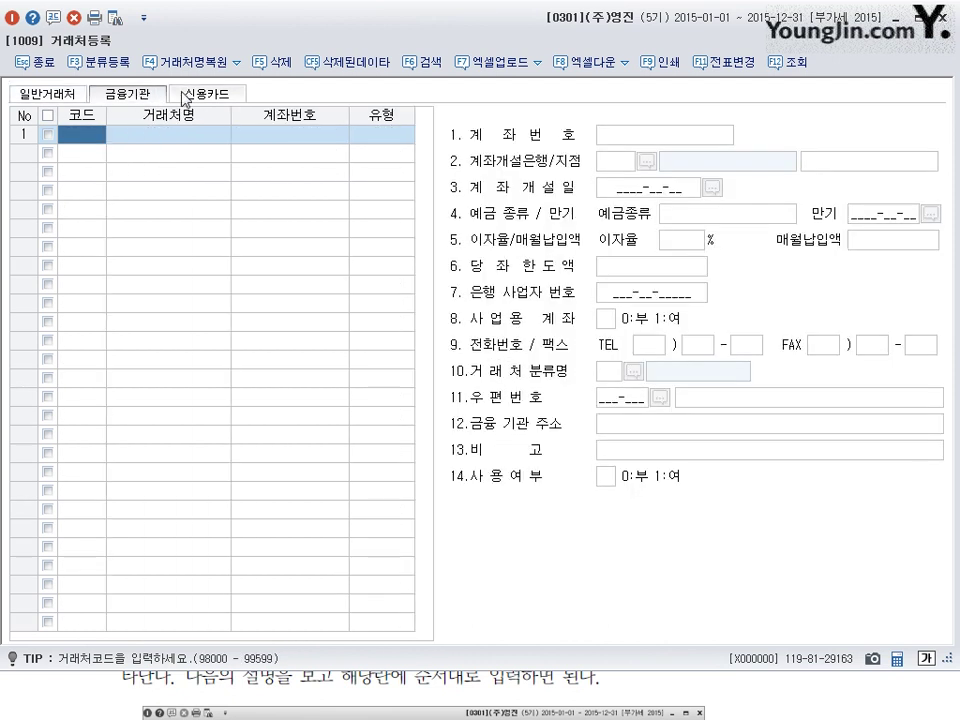
key(ctrl+Tab)
click(145, 96)
click(68, 97)
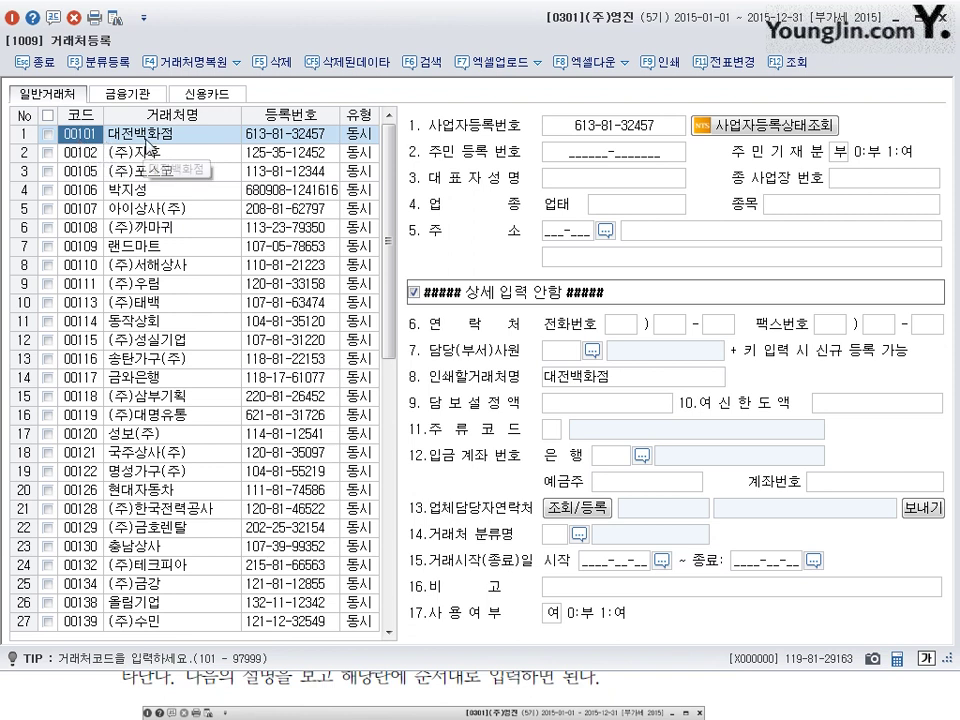
Select 대전백화점 in row 1 and move to its 유형 field to show the 1/2/3 type choices.
click(149, 135)
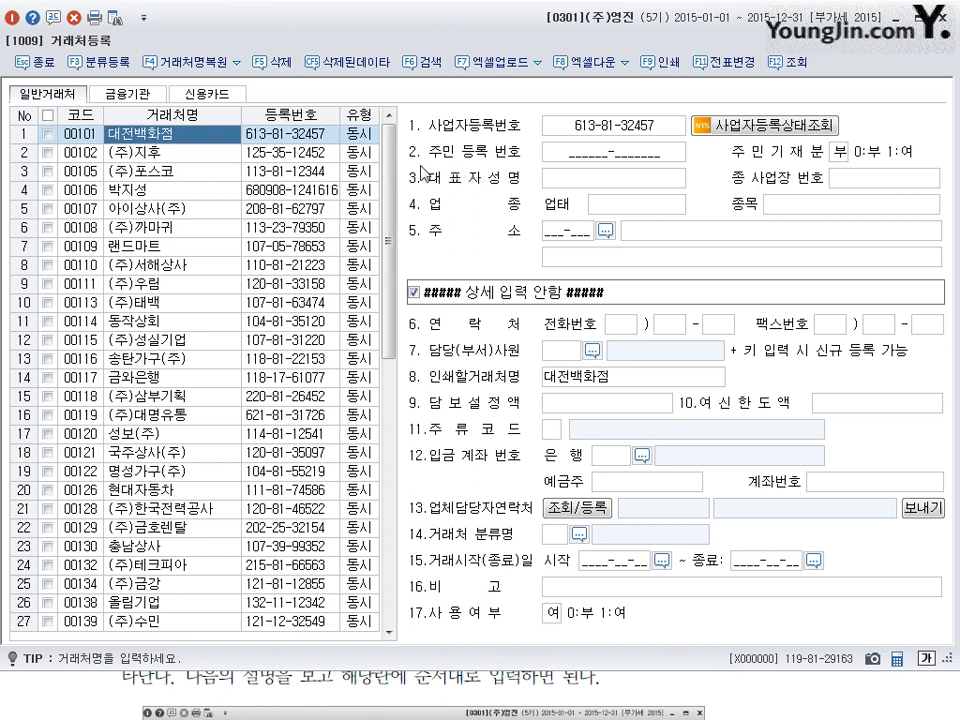
key(Return)
key(Return)
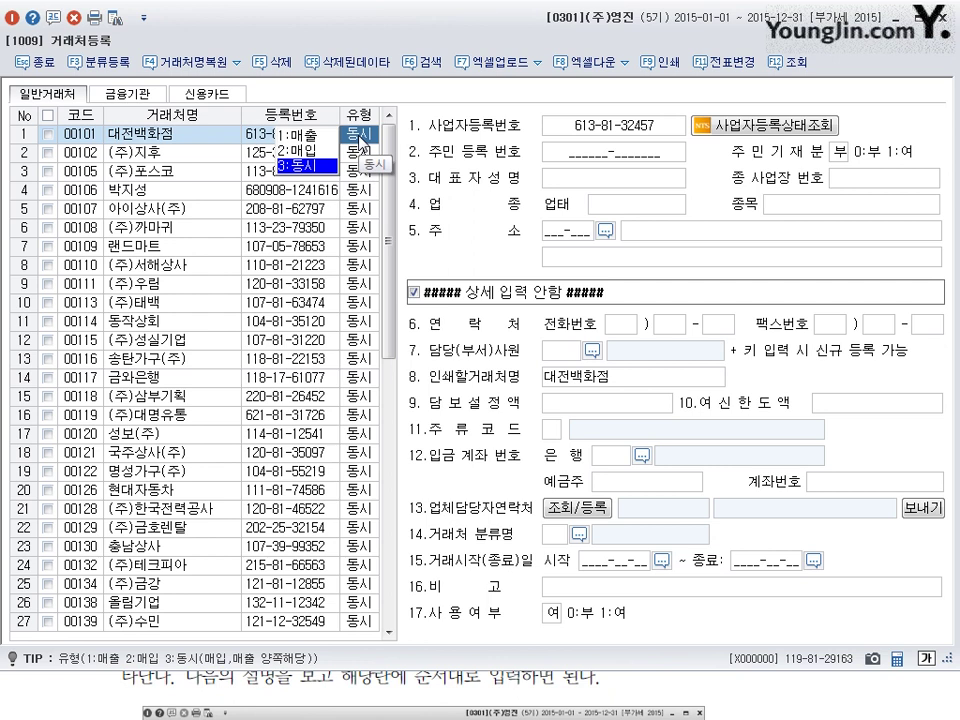
key(Return)
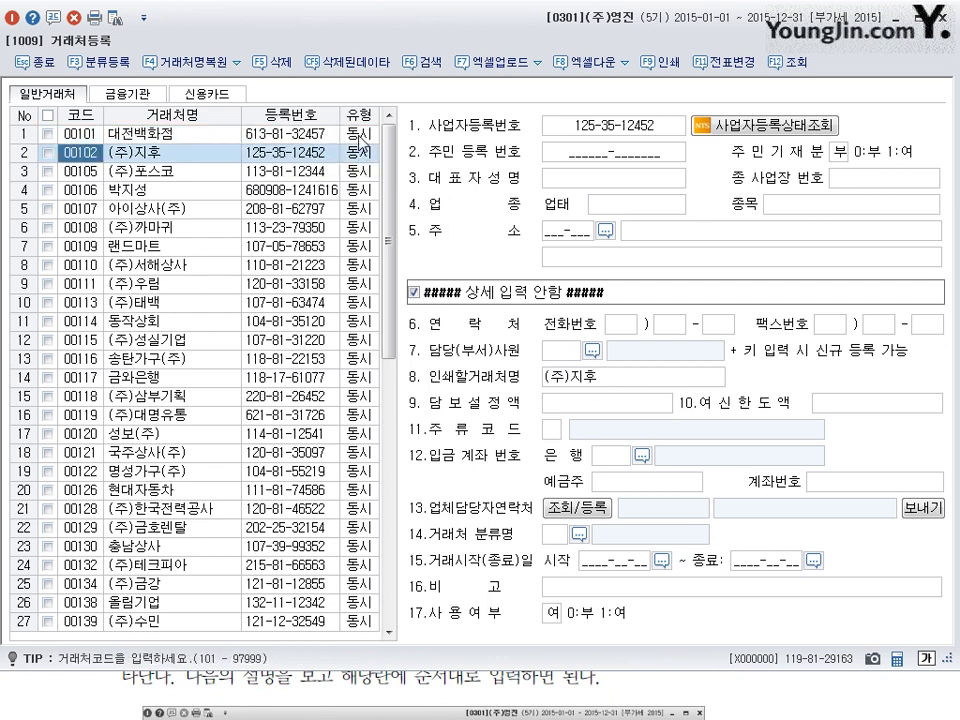
click(247, 137)
click(360, 134)
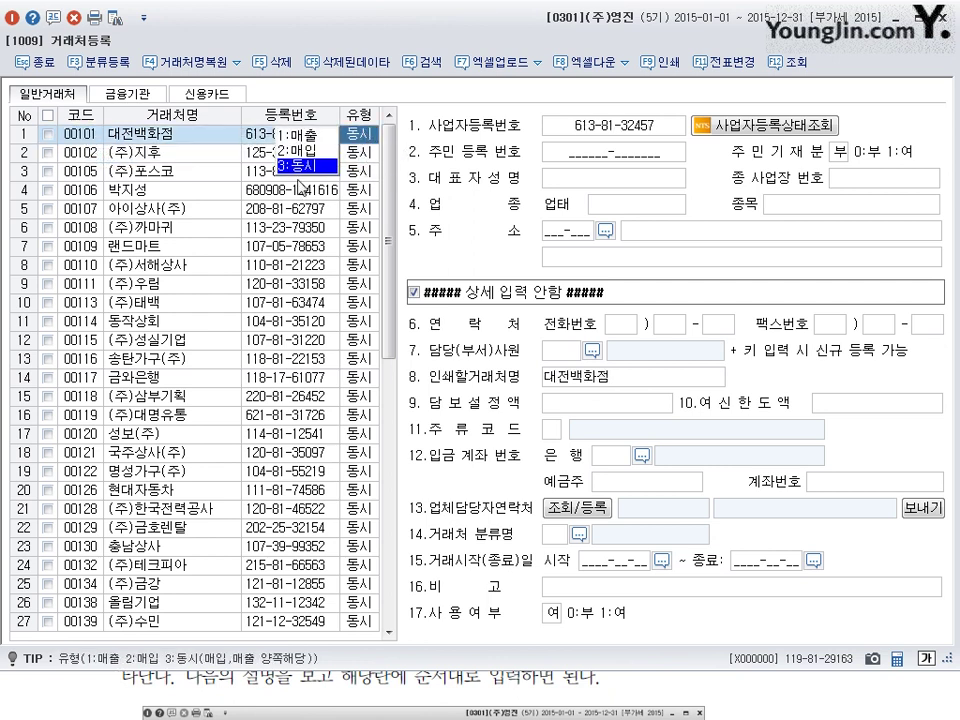
click(300, 166)
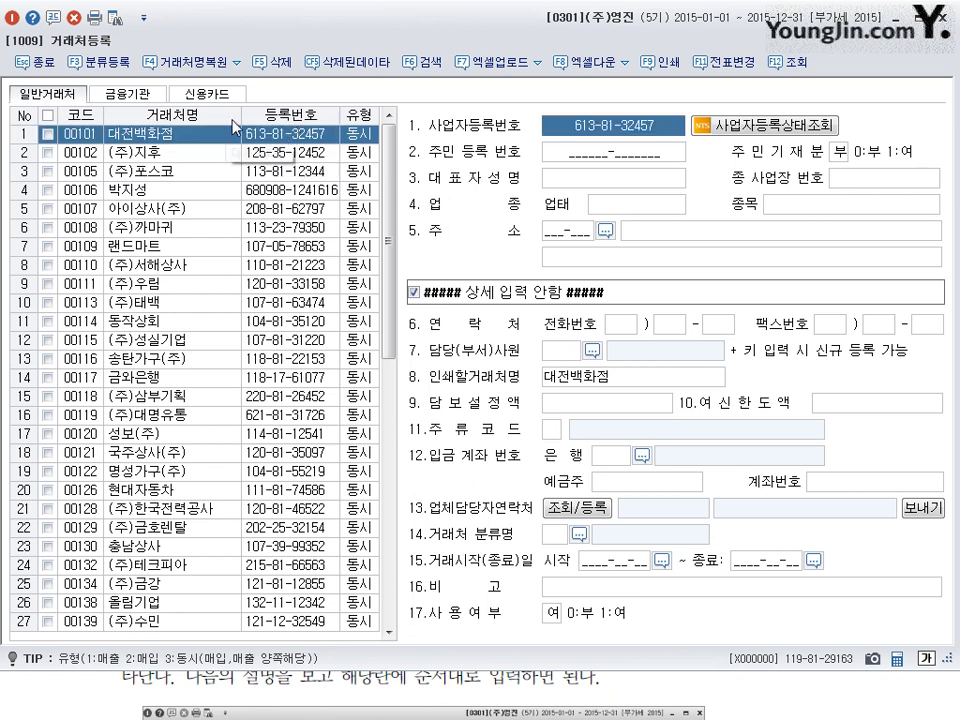
click(360, 134)
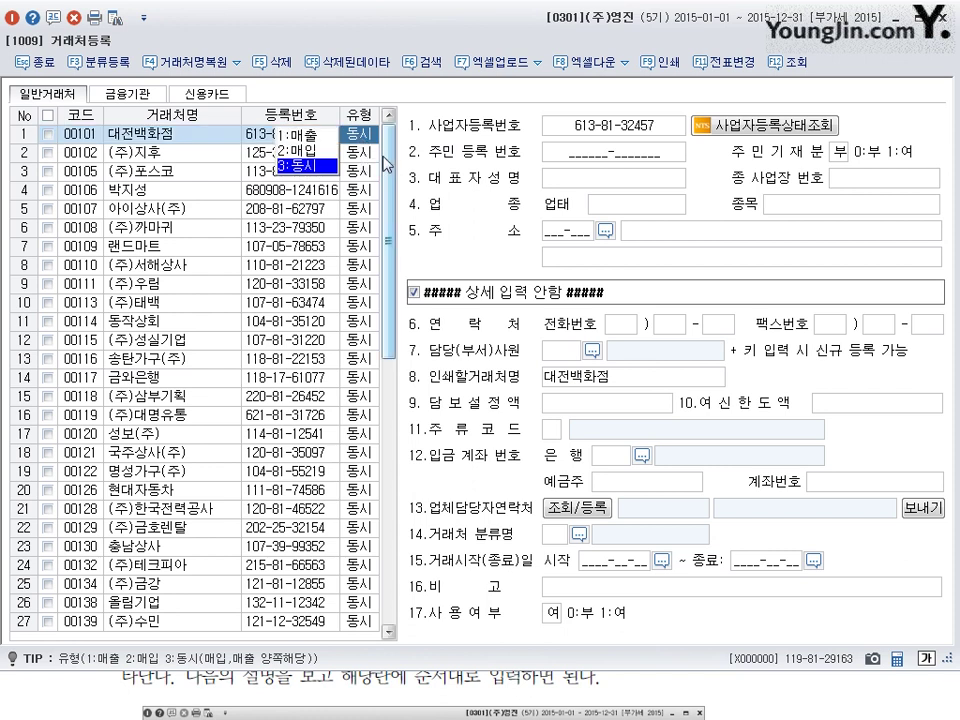
key(Return)
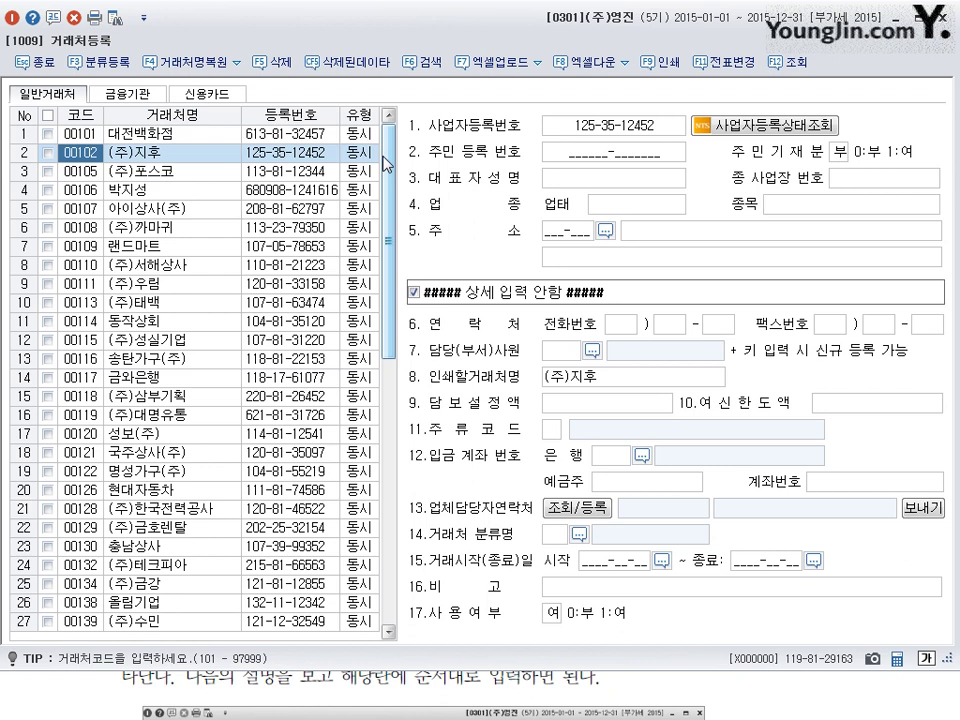
key(Up)
key(Return)
key(Return)
key(Return)
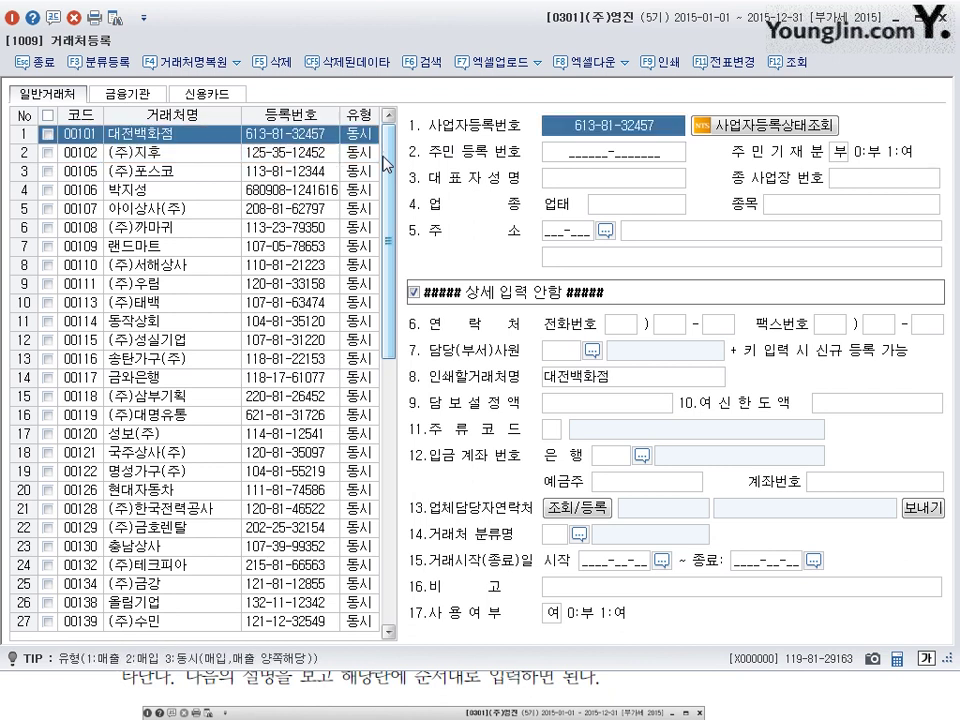
key(Return)
key(shift+Tab)
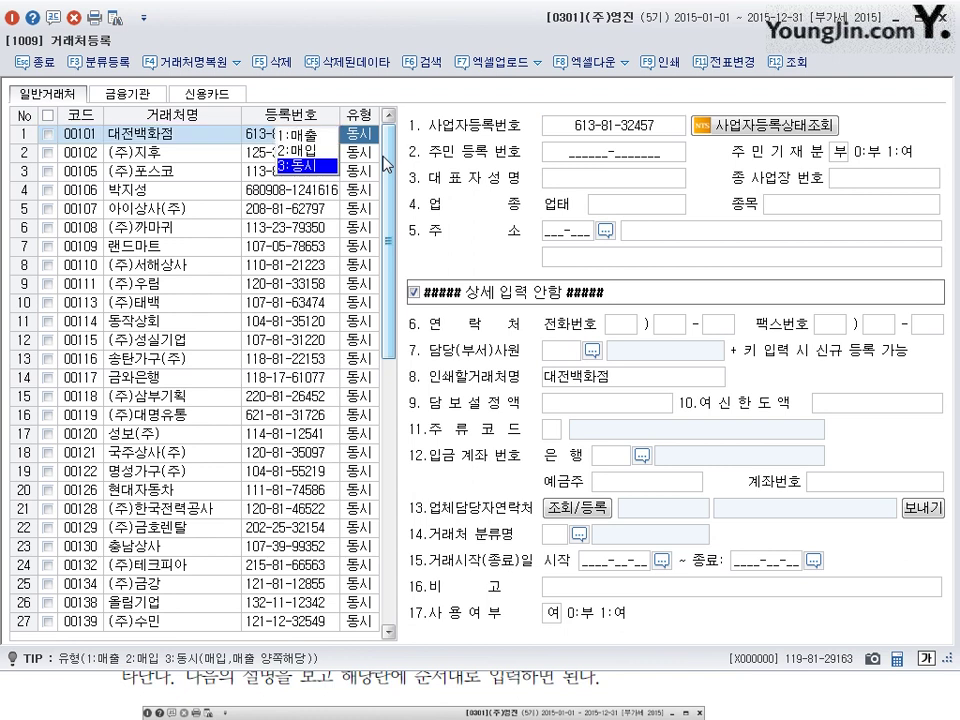
key(Return)
key(shift+Tab)
key(Return)
key(shift+Tab)
key(Return)
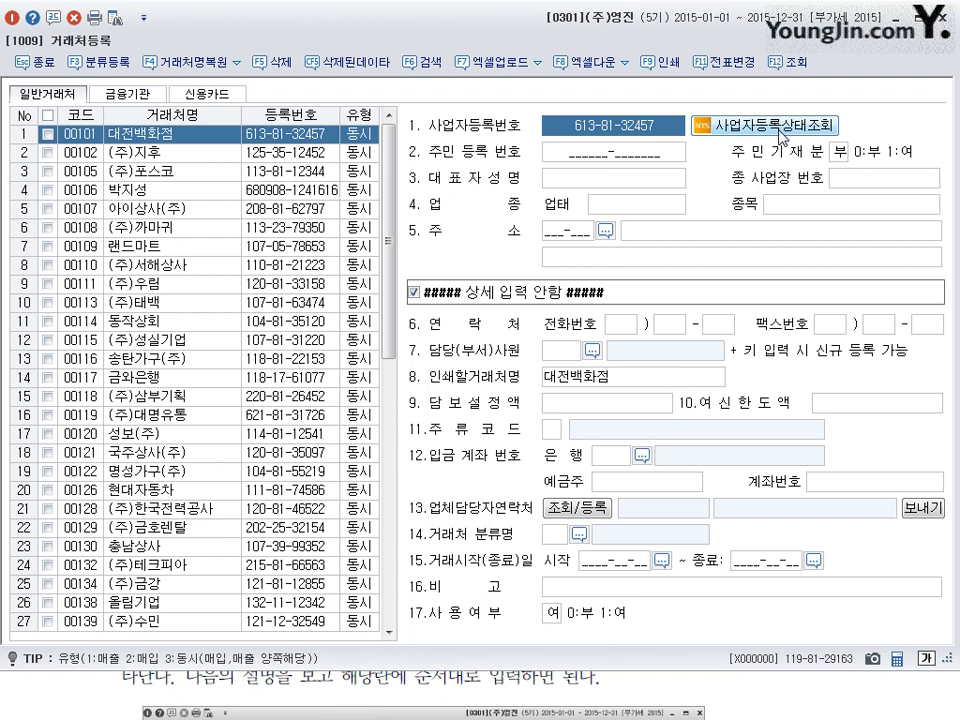
click(655, 158)
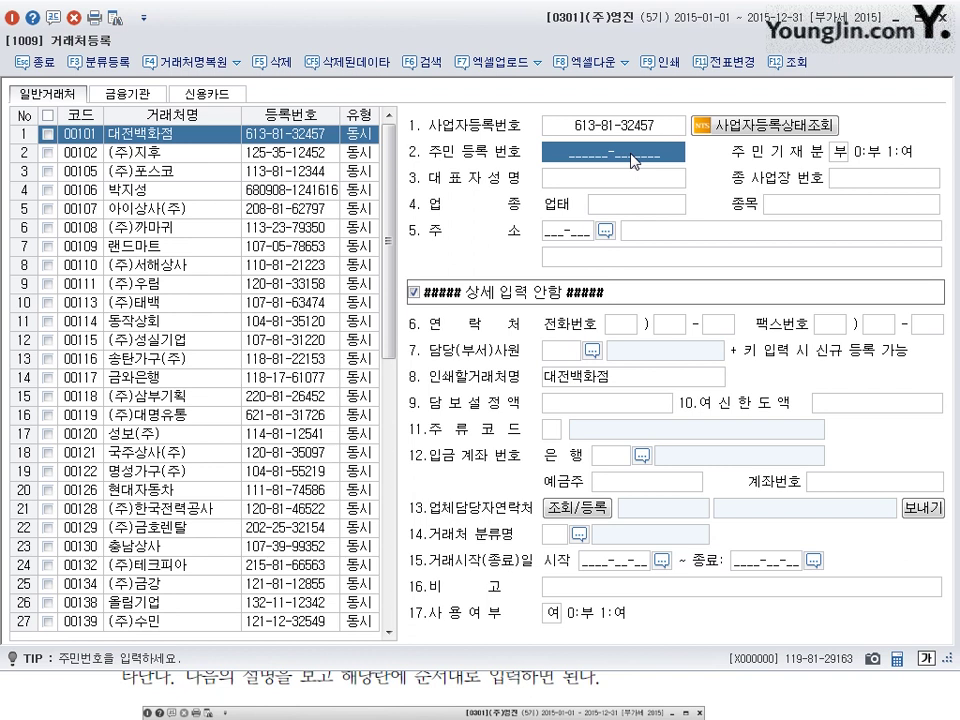
click(631, 181)
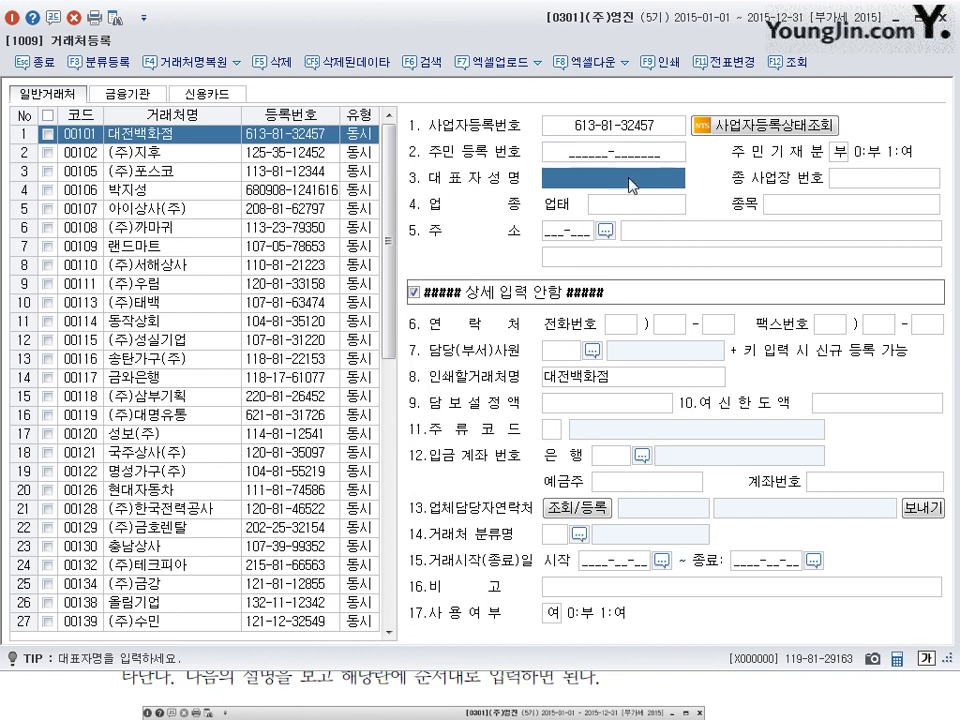
key(Return)
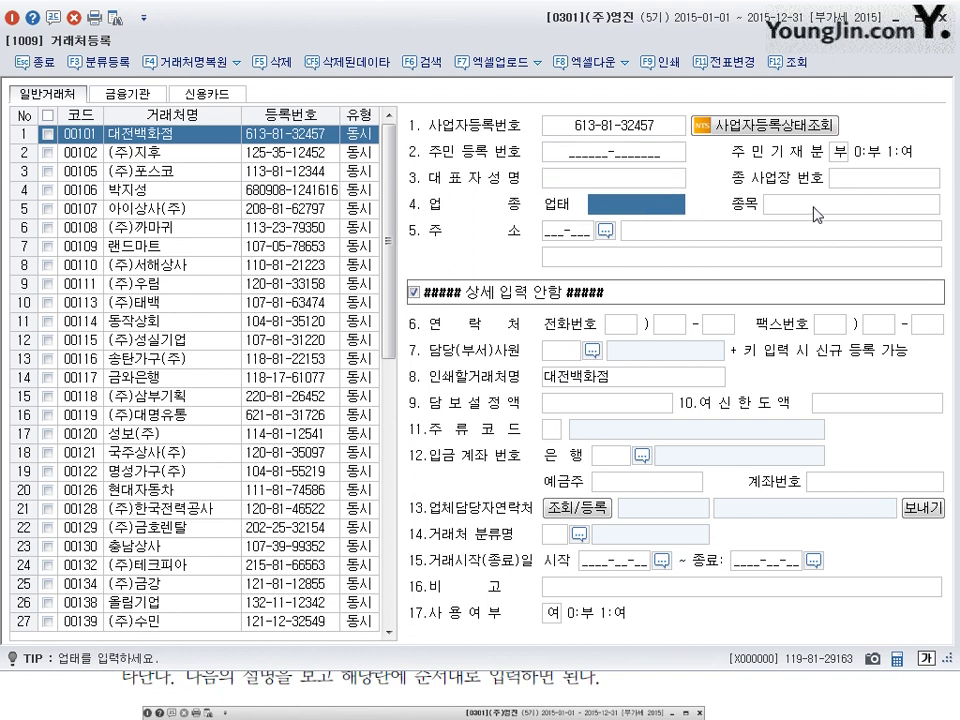
click(823, 212)
click(721, 232)
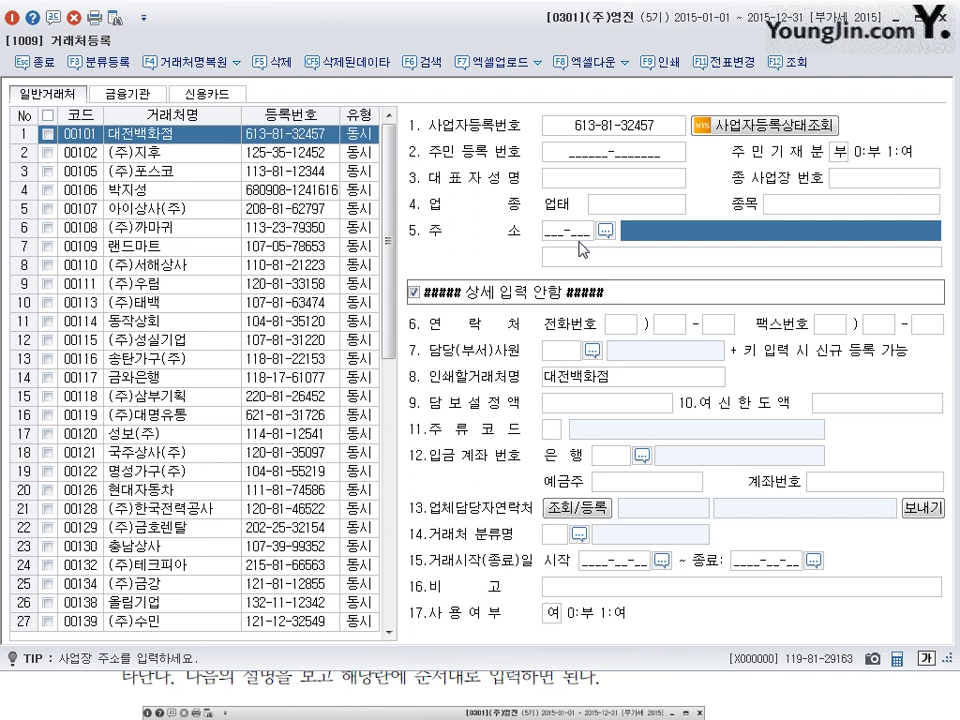
click(770, 258)
click(606, 232)
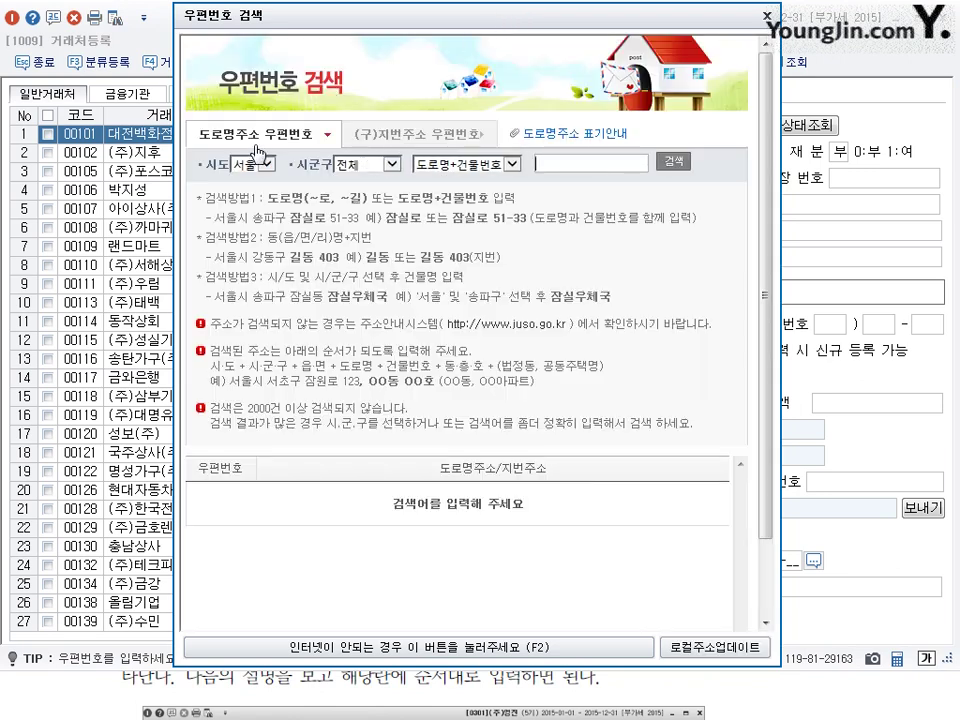
click(400, 133)
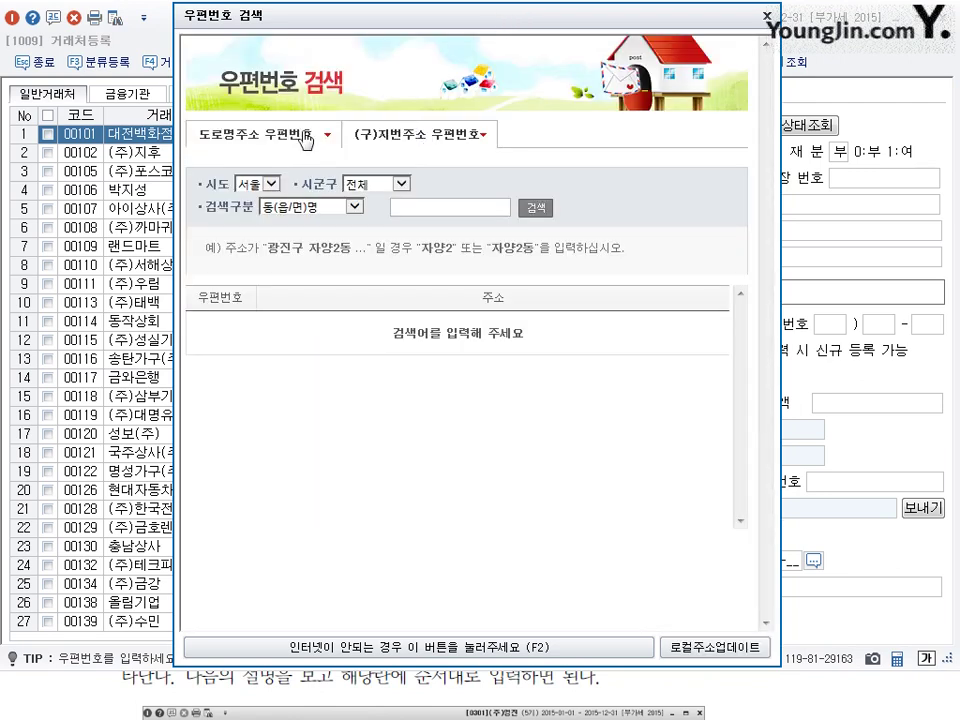
click(280, 140)
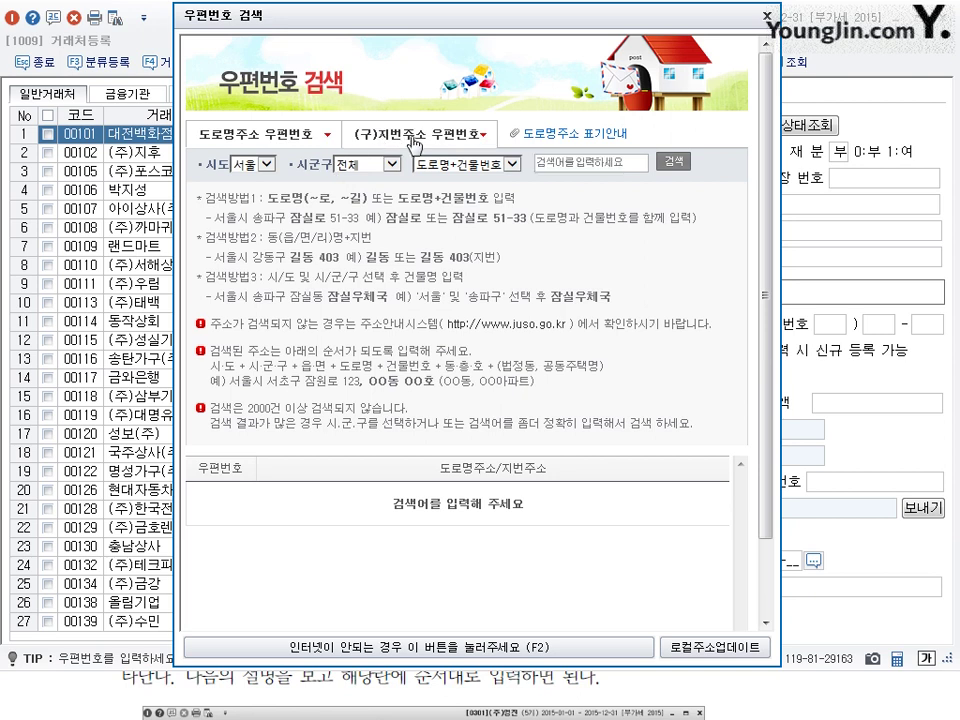
click(280, 140)
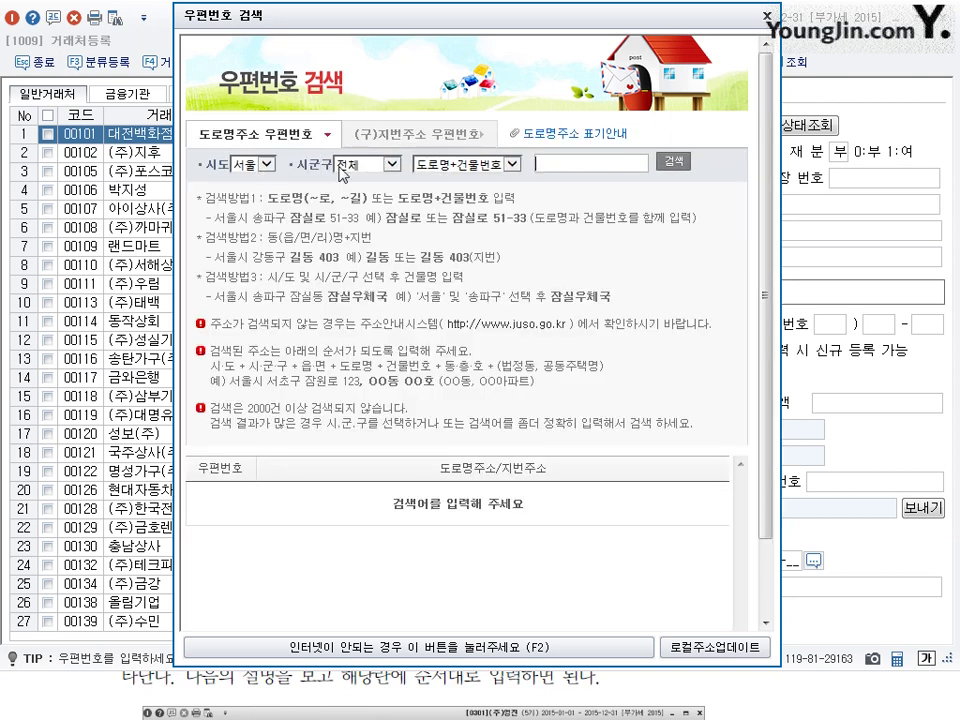
click(368, 165)
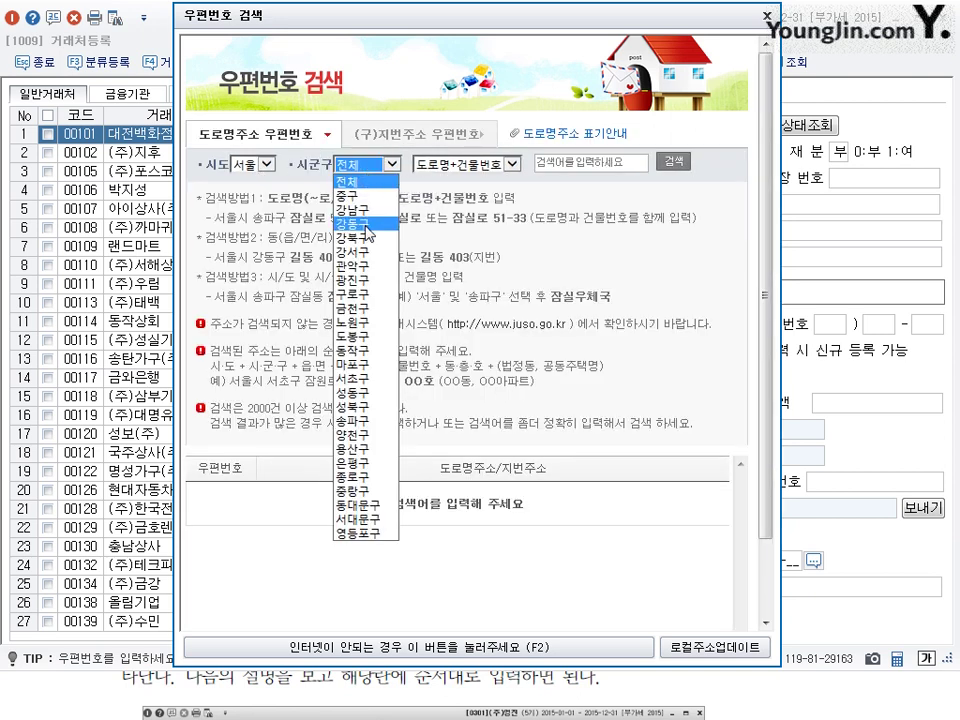
click(366, 226)
click(549, 164)
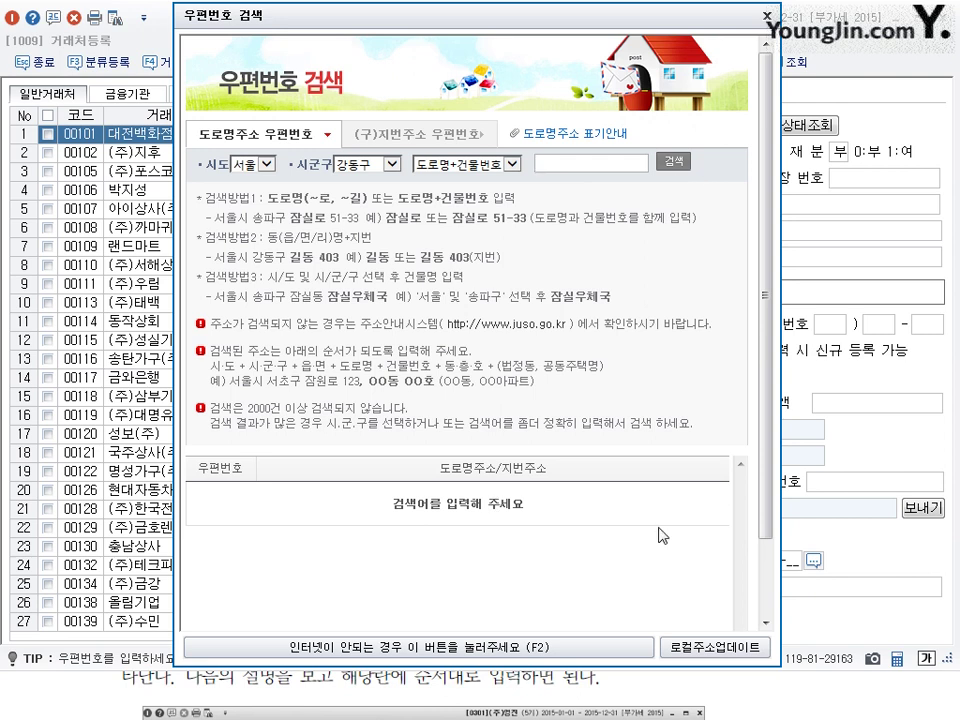
click(767, 16)
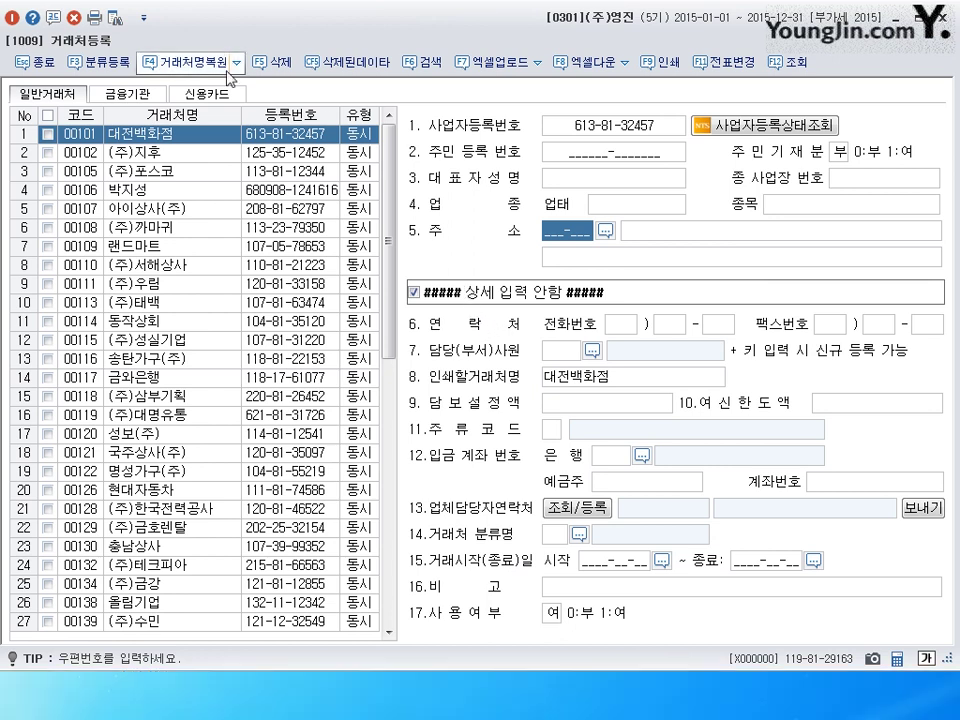
Switch 거래처등록 to the empty 금융기관 (financial institution) client list.
click(146, 93)
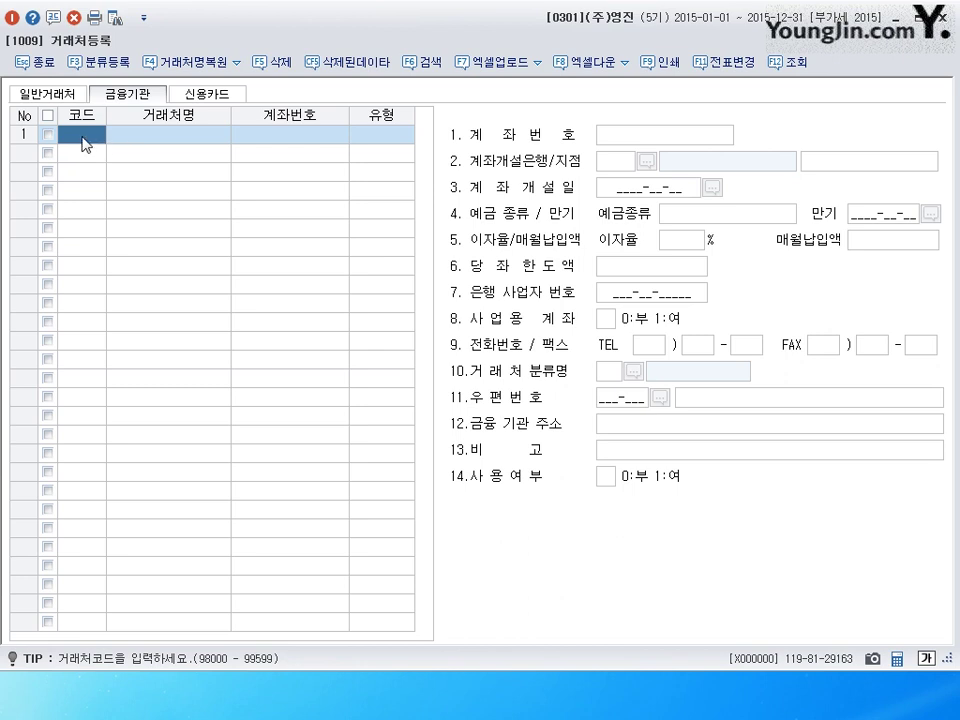
Register bank client 98000 신한은행 with type 1:보통예금, then view the 신용카드 client list.
text(98000)
key(Return)
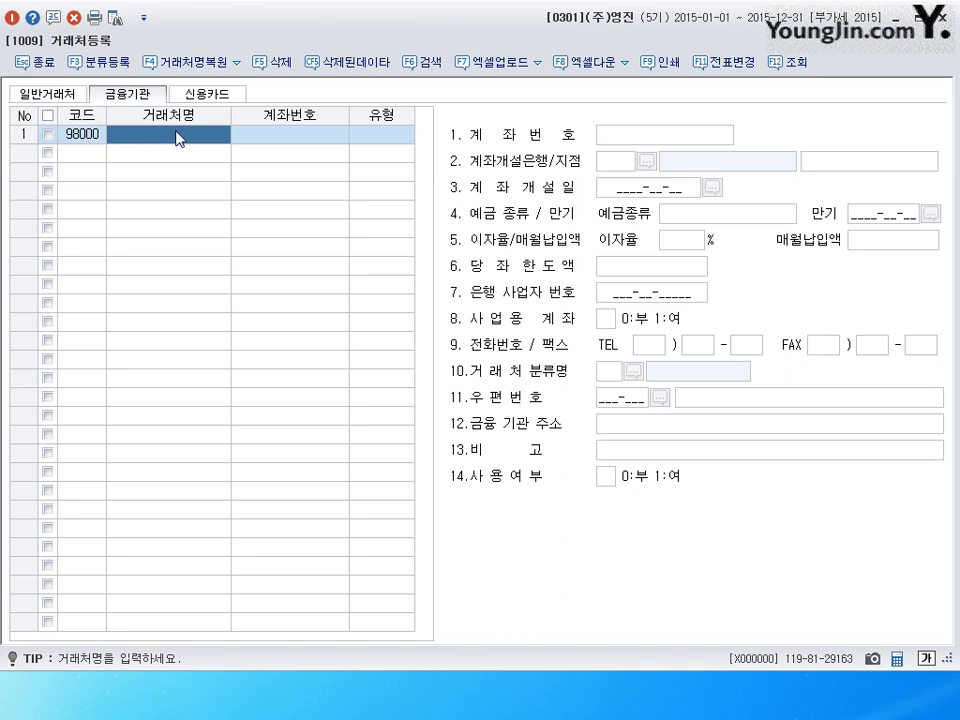
text(시ㄴ하)
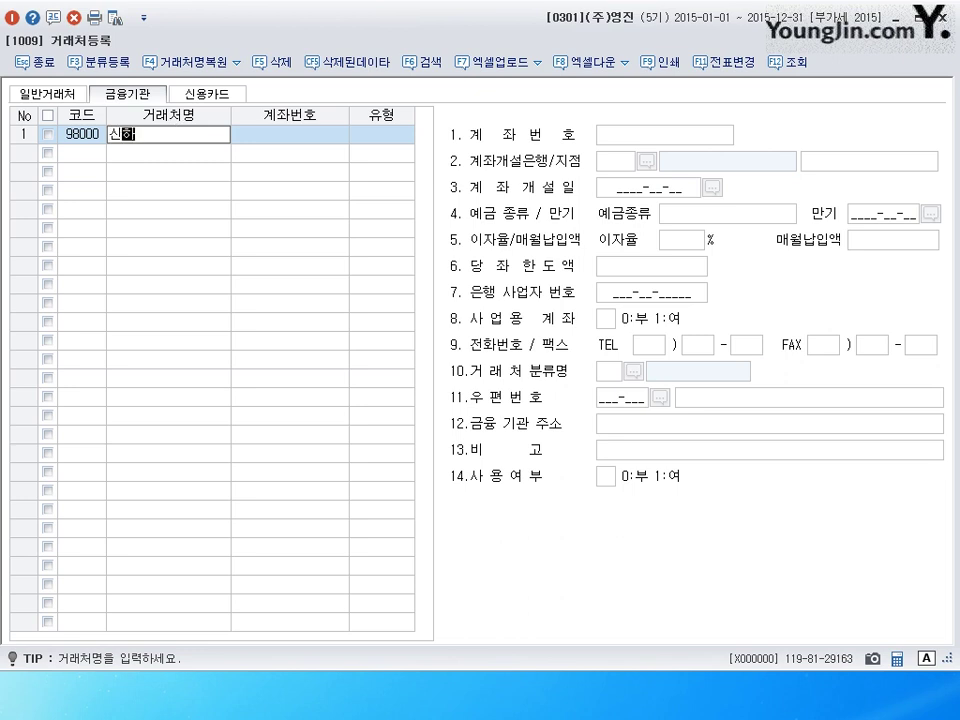
text(ㄴㅇㅡㄴㅎㅐㅇ)
key(Return)
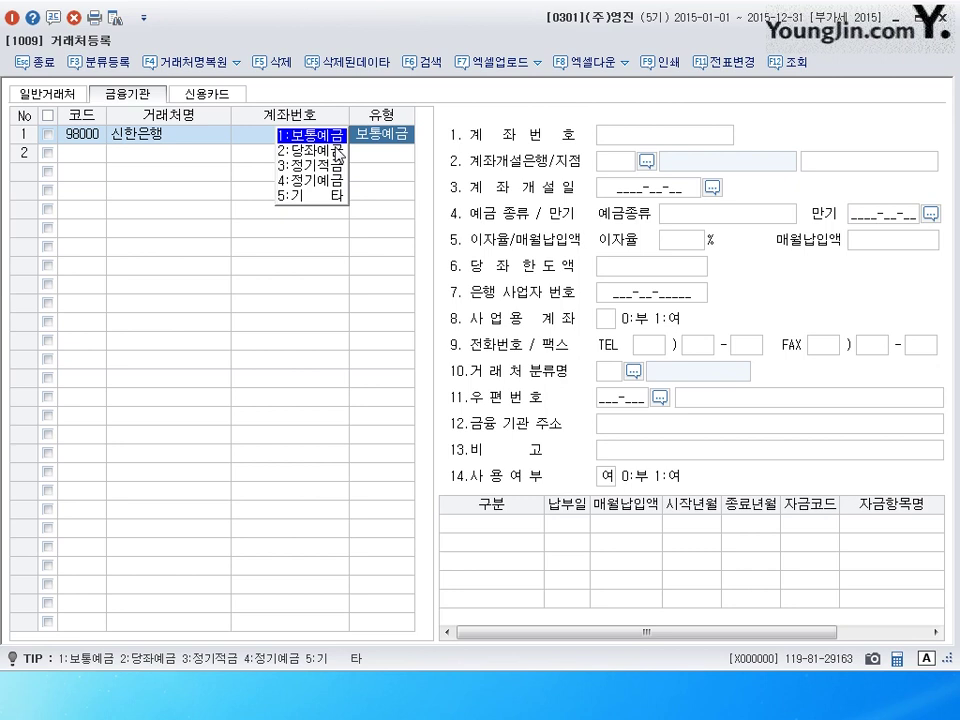
click(658, 137)
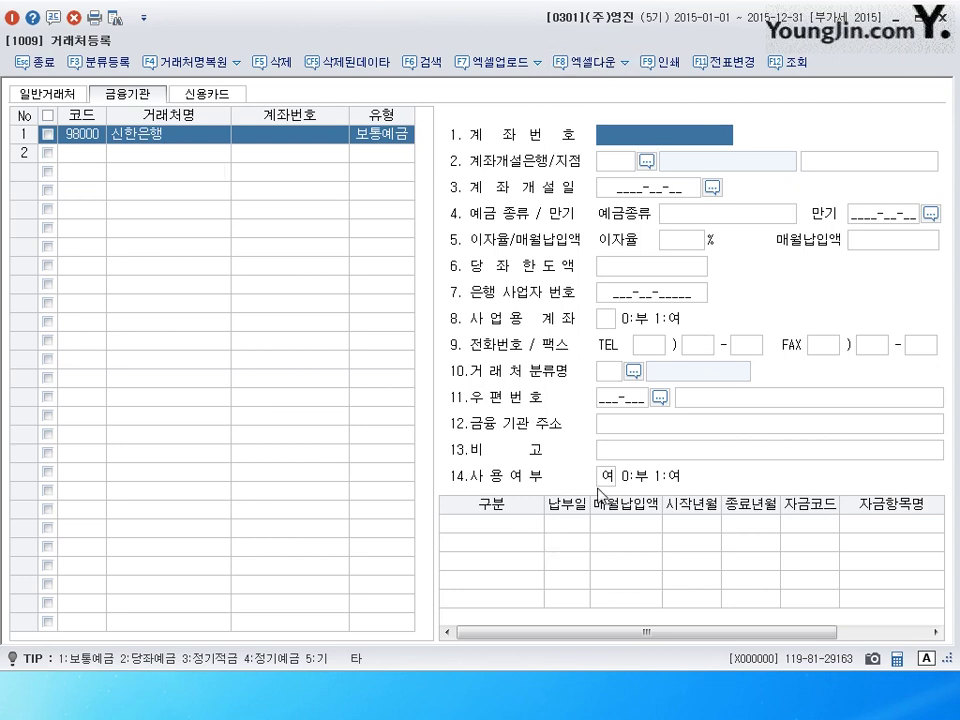
click(207, 93)
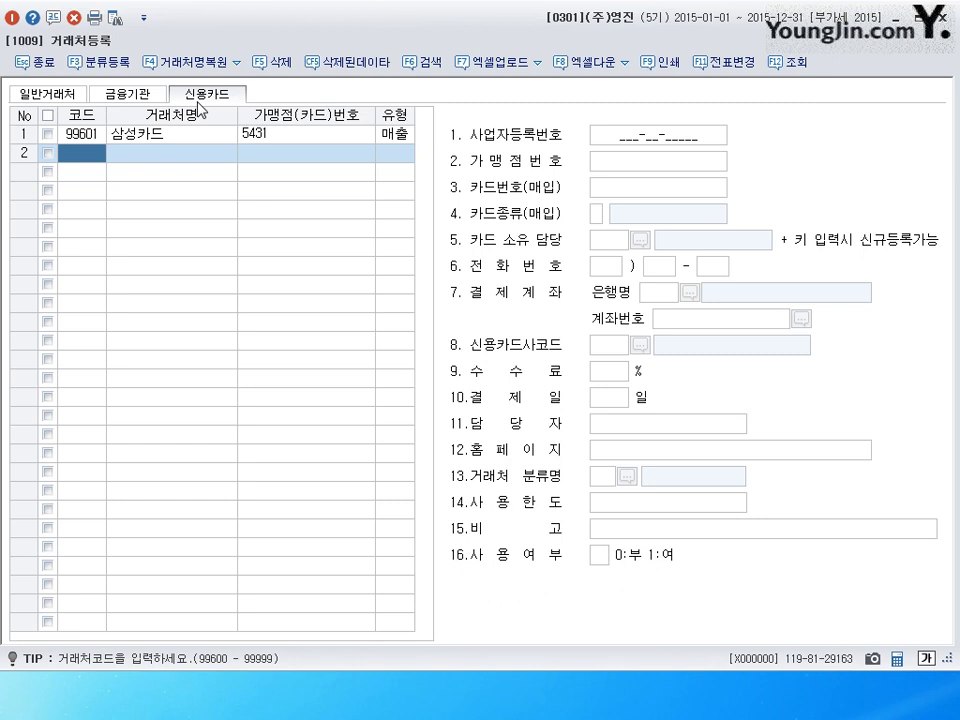
Review 삼성카드's details, leave its type as 1:매출, and return to the 일반거래처 list.
click(92, 134)
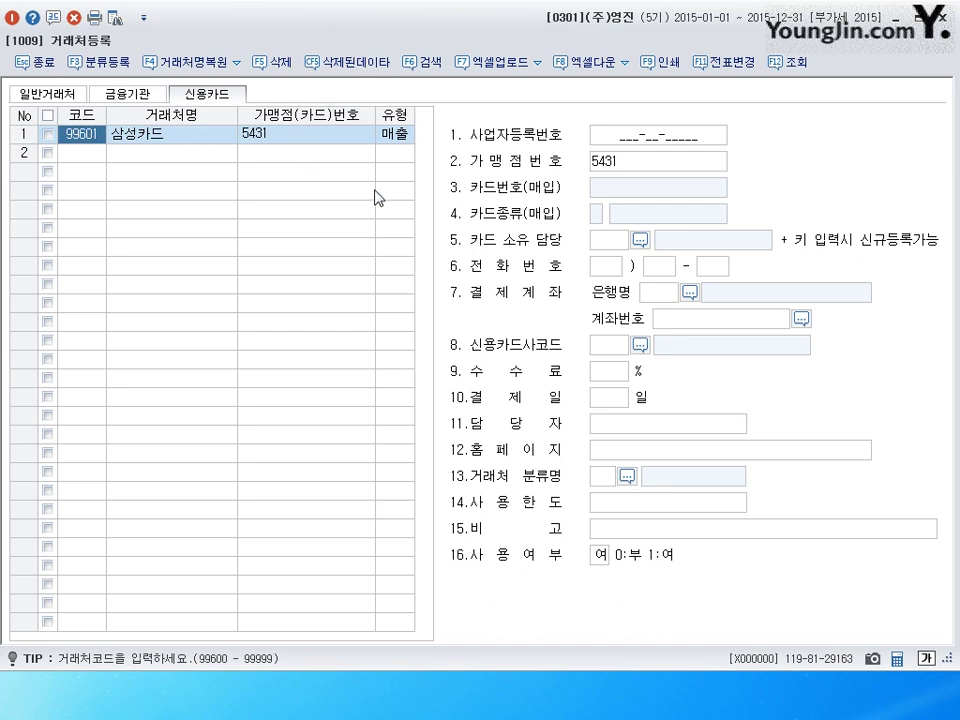
click(398, 136)
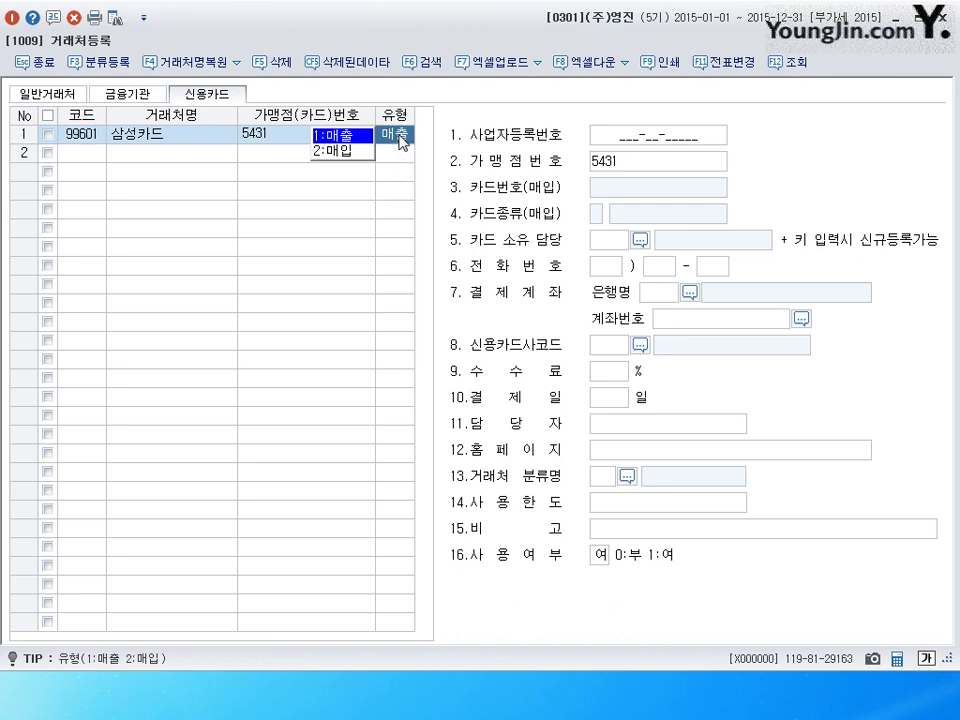
click(611, 165)
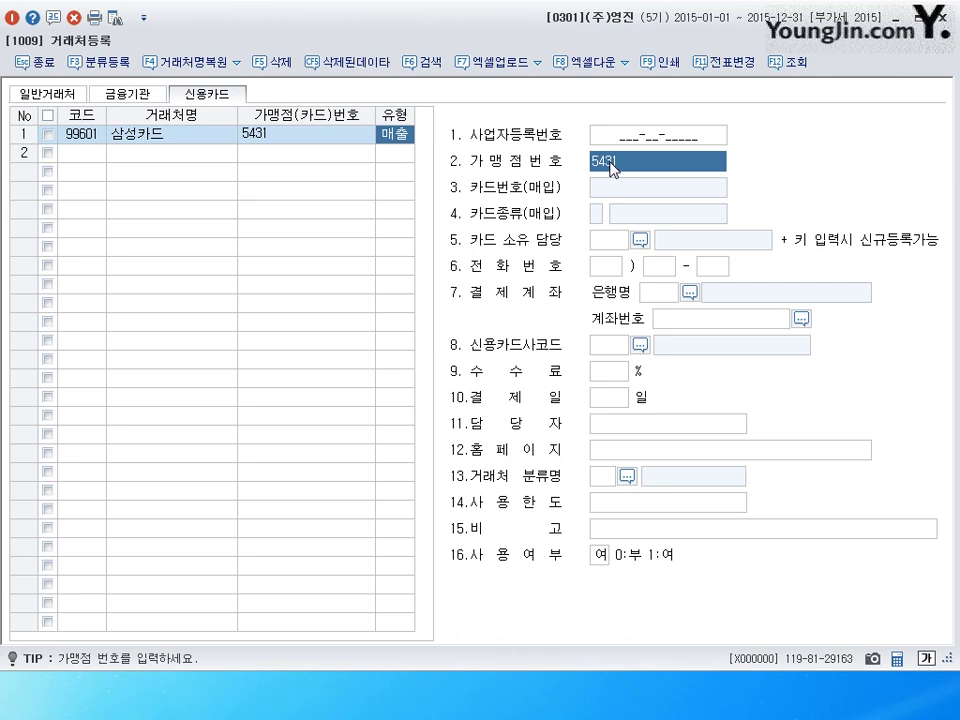
click(404, 145)
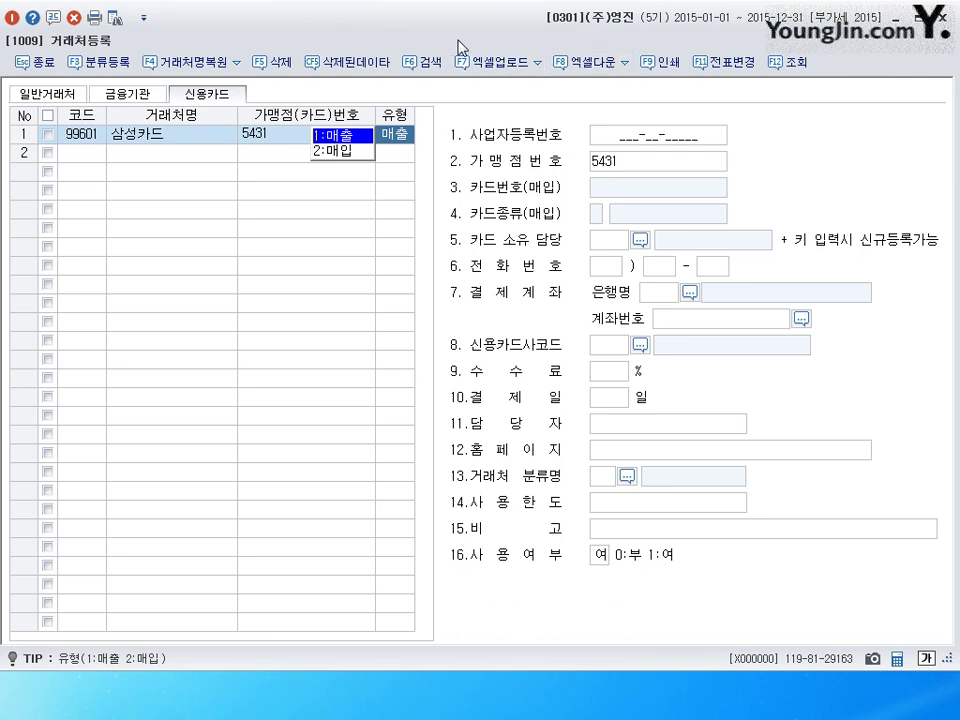
click(152, 136)
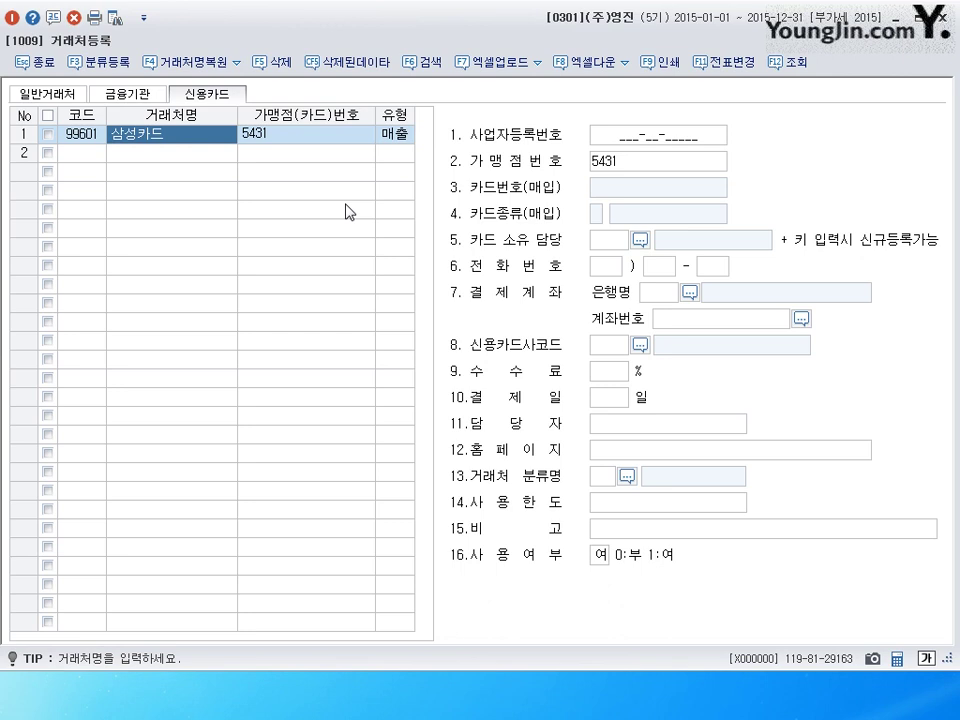
click(70, 94)
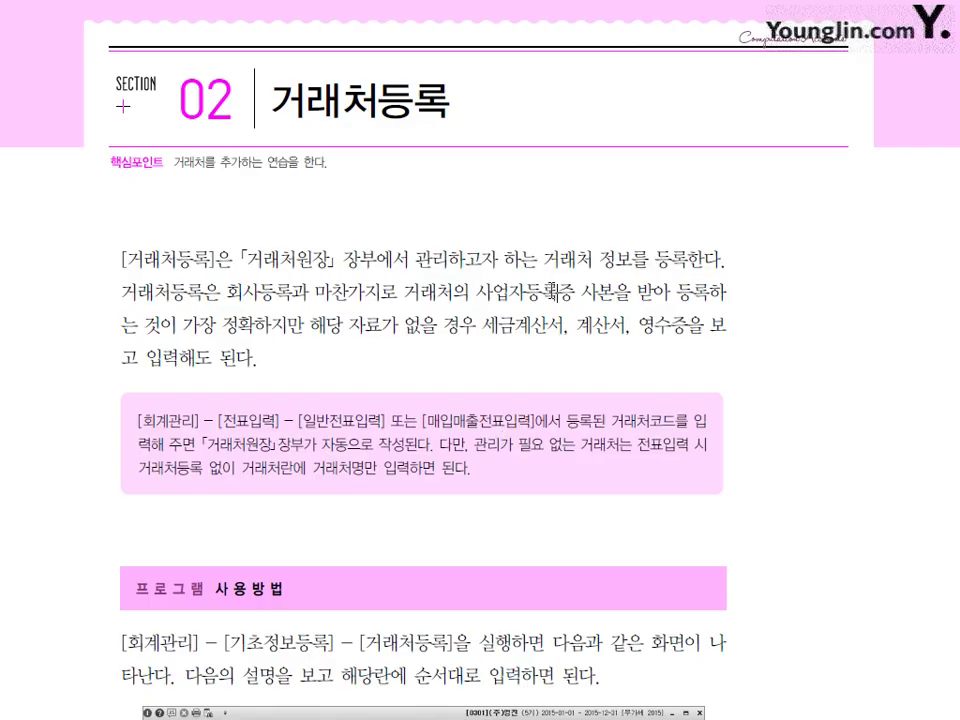
Scroll the textbook down toward the 출제유형 1 table of customers 201–206.
scroll(569, 360, down, 10)
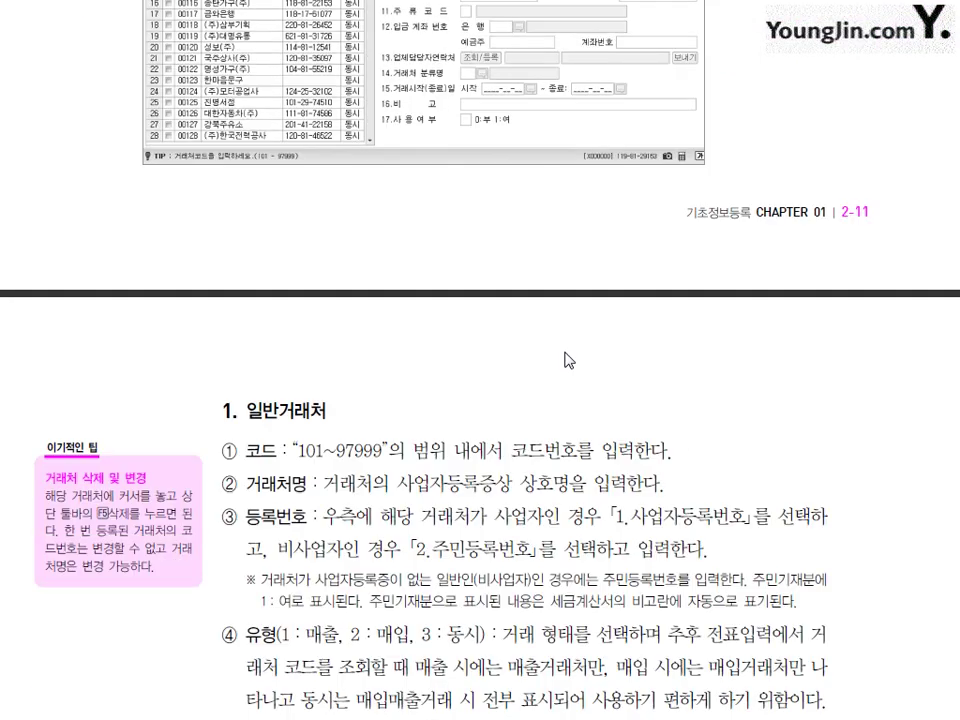
scroll(569, 360, down, 15)
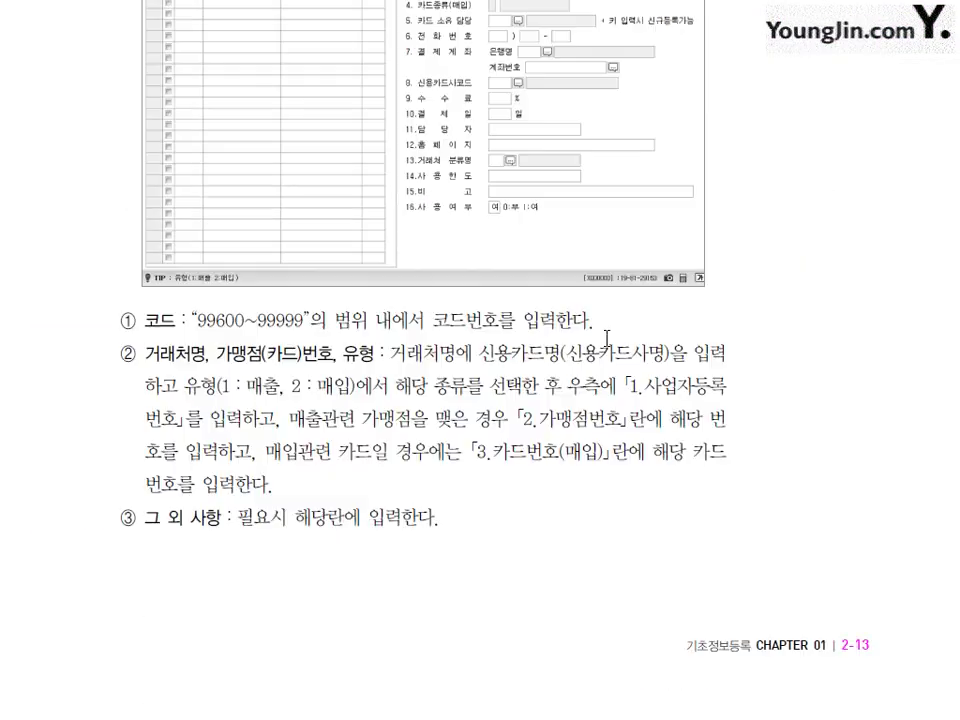
scroll(606, 338, down, 10)
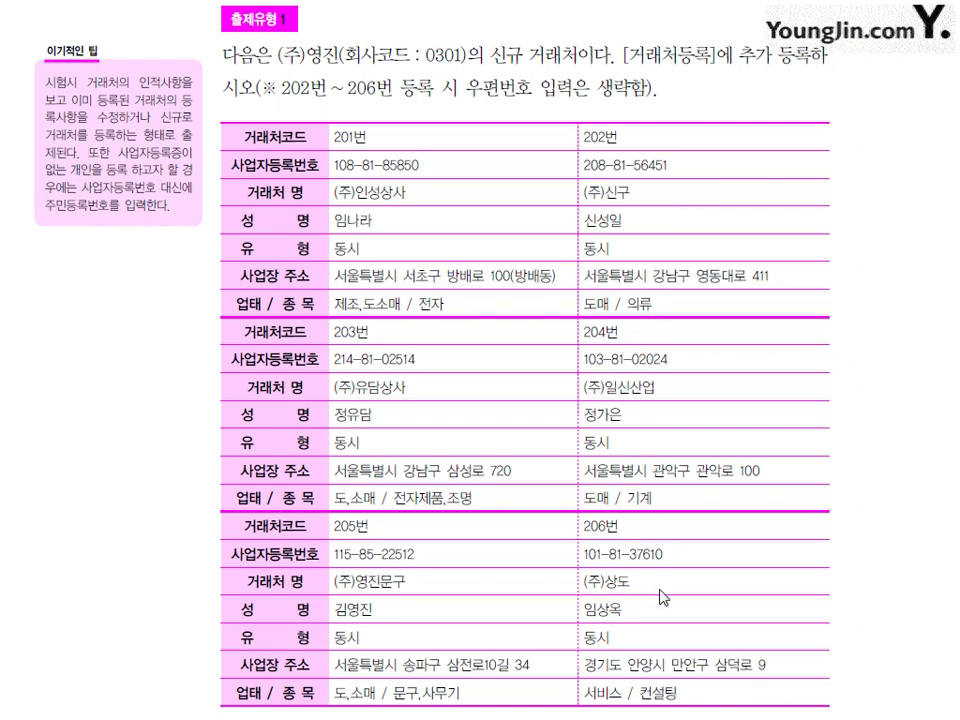
Highlight the textbook note that 202–206 skip postal codes, then go back to 거래처등록.
drag(281, 90, 582, 97)
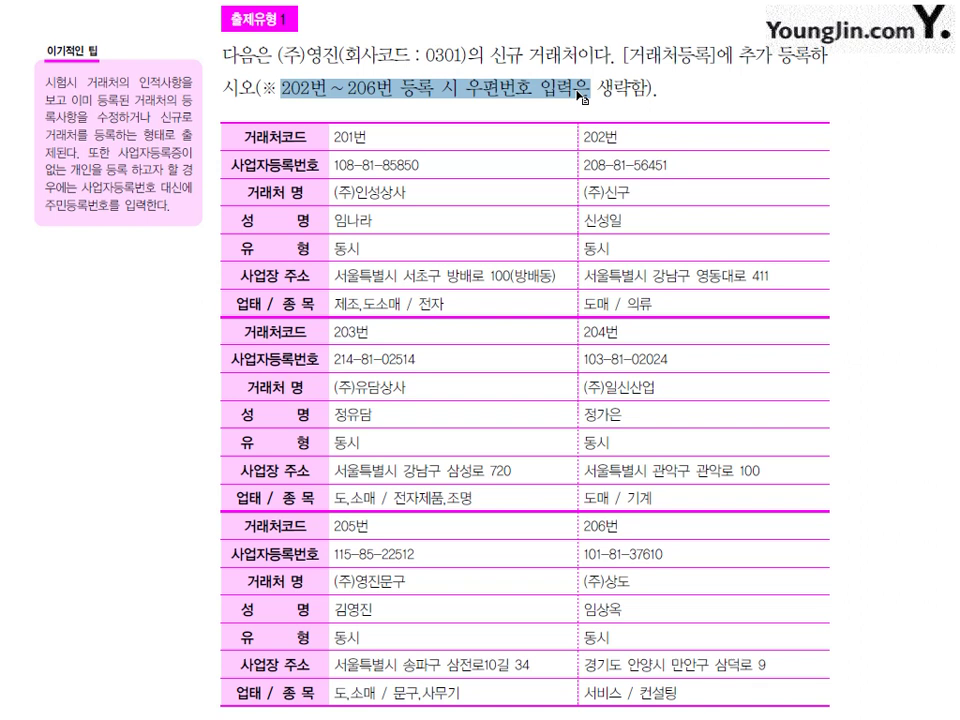
click(582, 98)
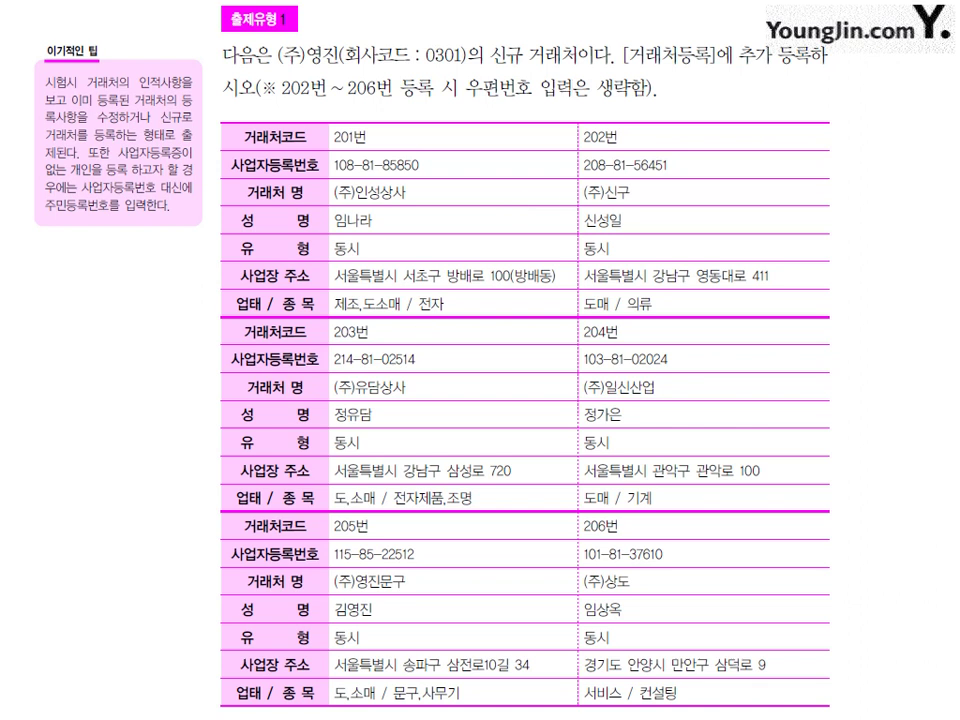
key(alt+Tab)
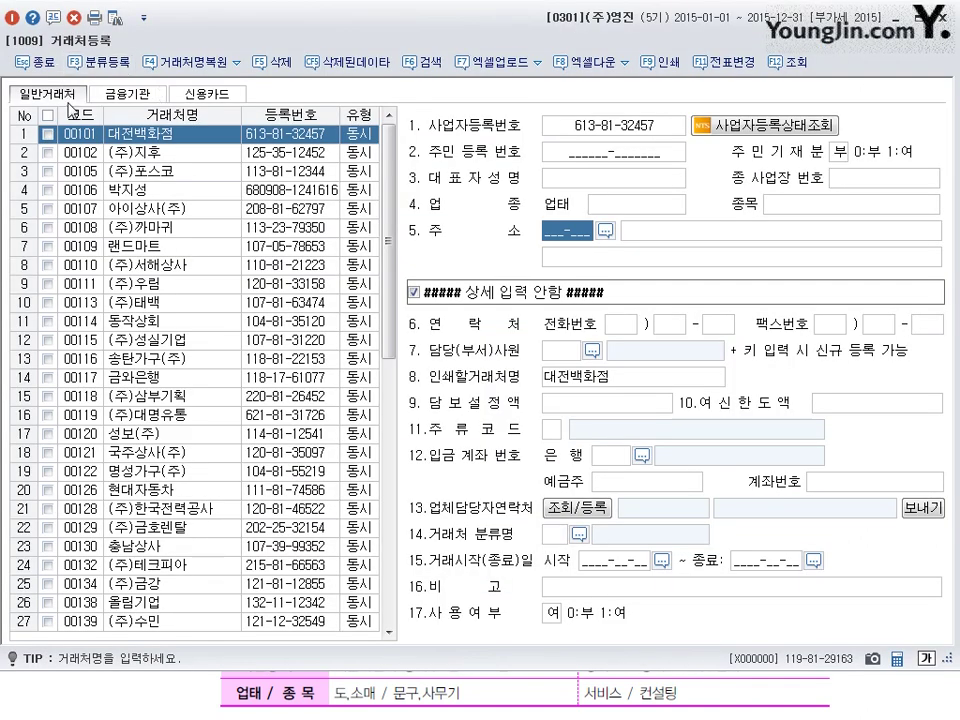
Add customer code 00201 named (주)인성상사 in empty row 57 with type 3:동시.
click(358, 133)
scroll(390, 557, down, 10)
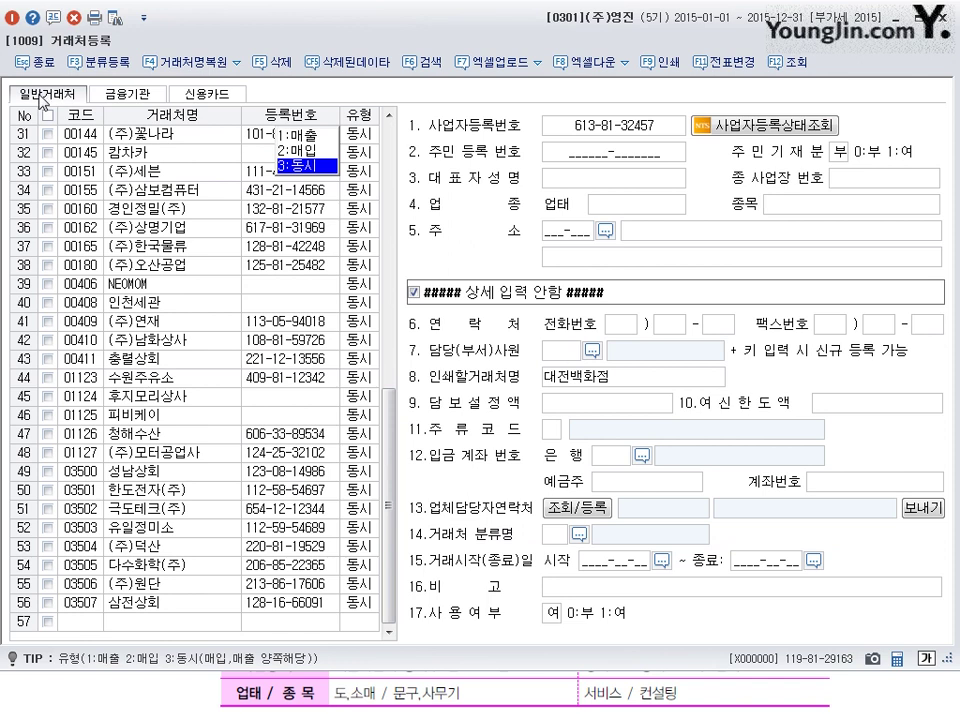
click(84, 622)
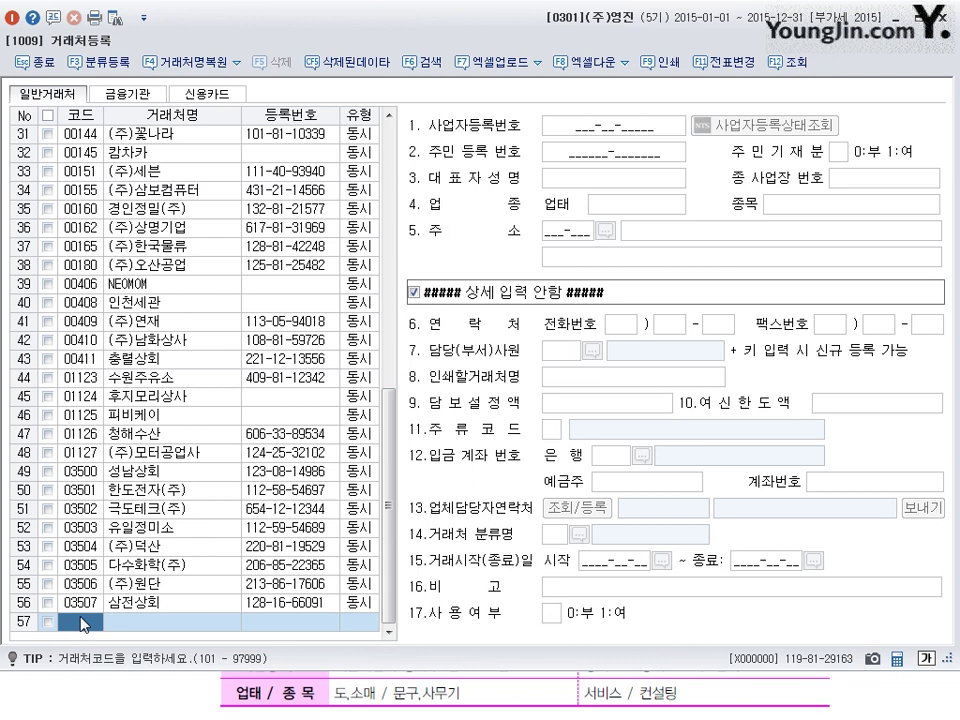
text(201)
key(Return)
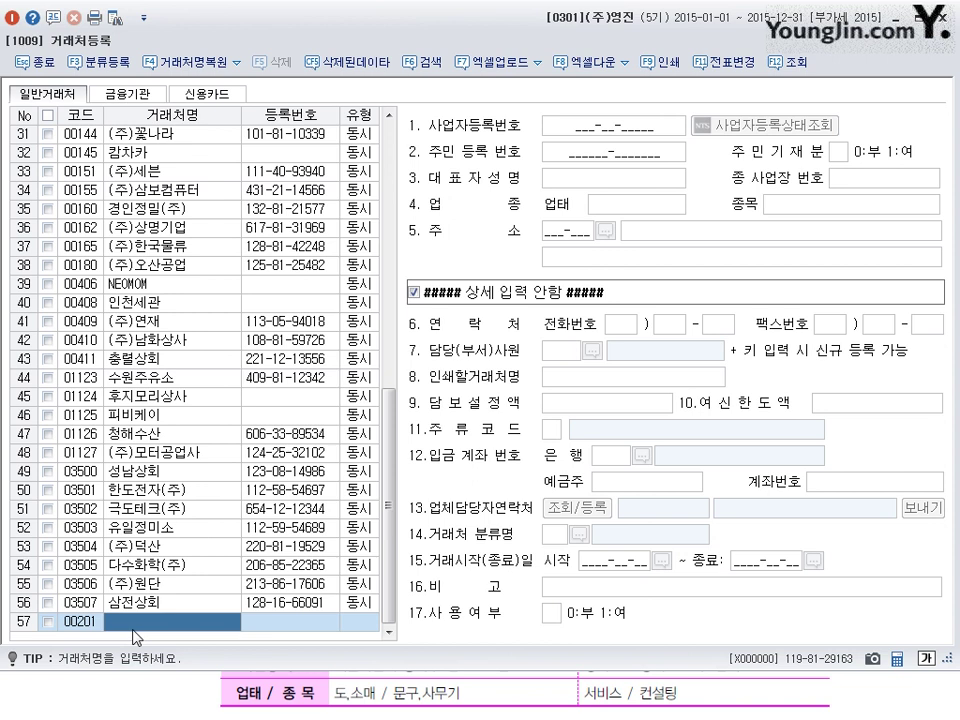
click(134, 628)
text((주)
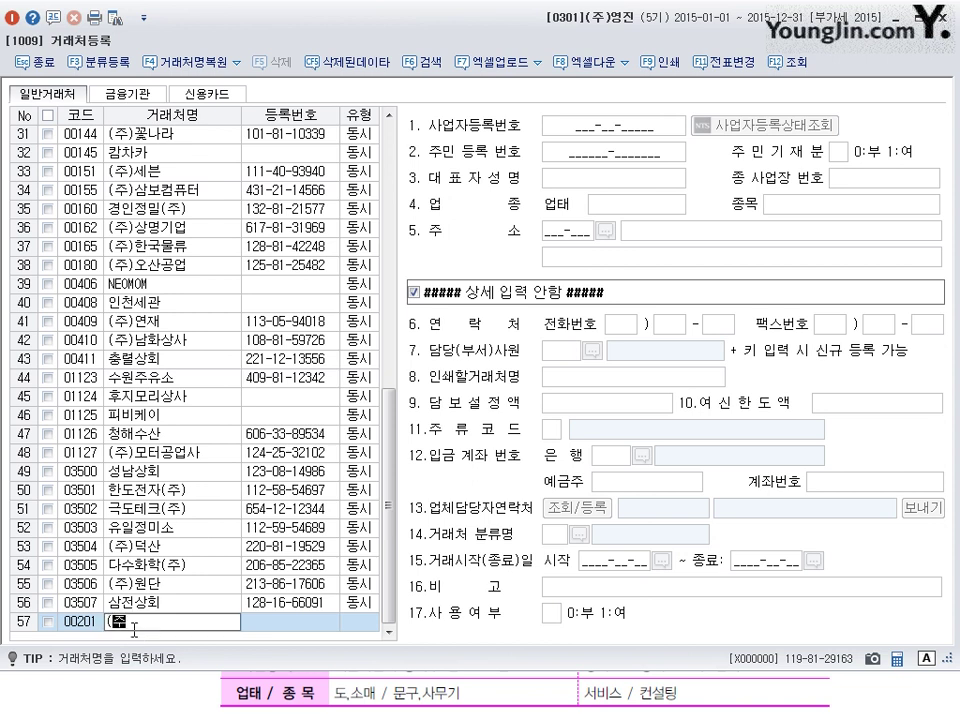
text()인성상사)
key(Return)
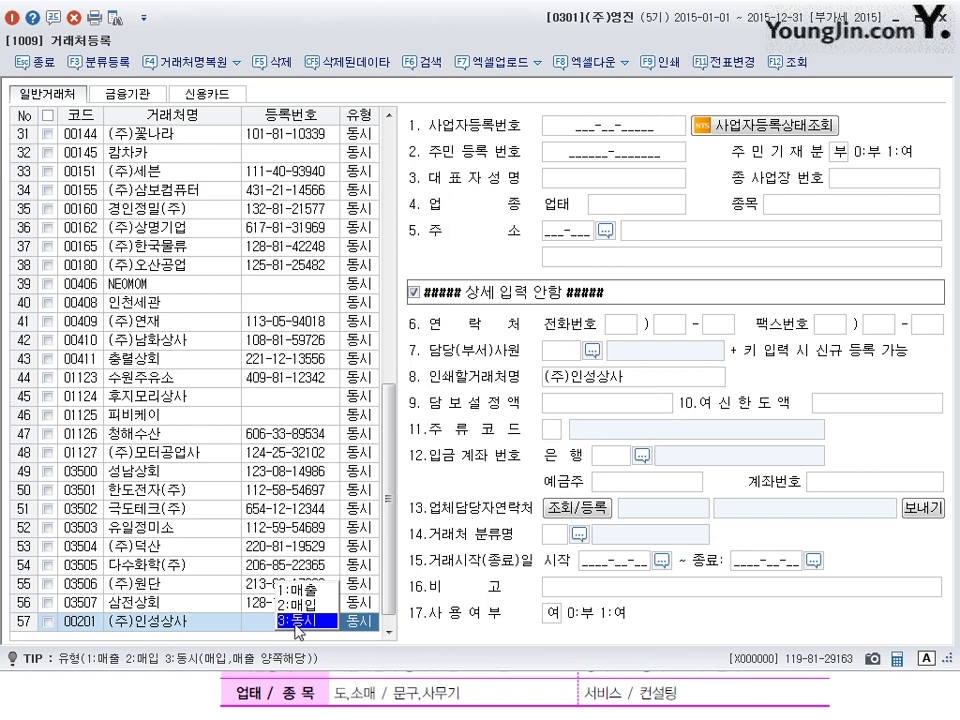
click(296, 621)
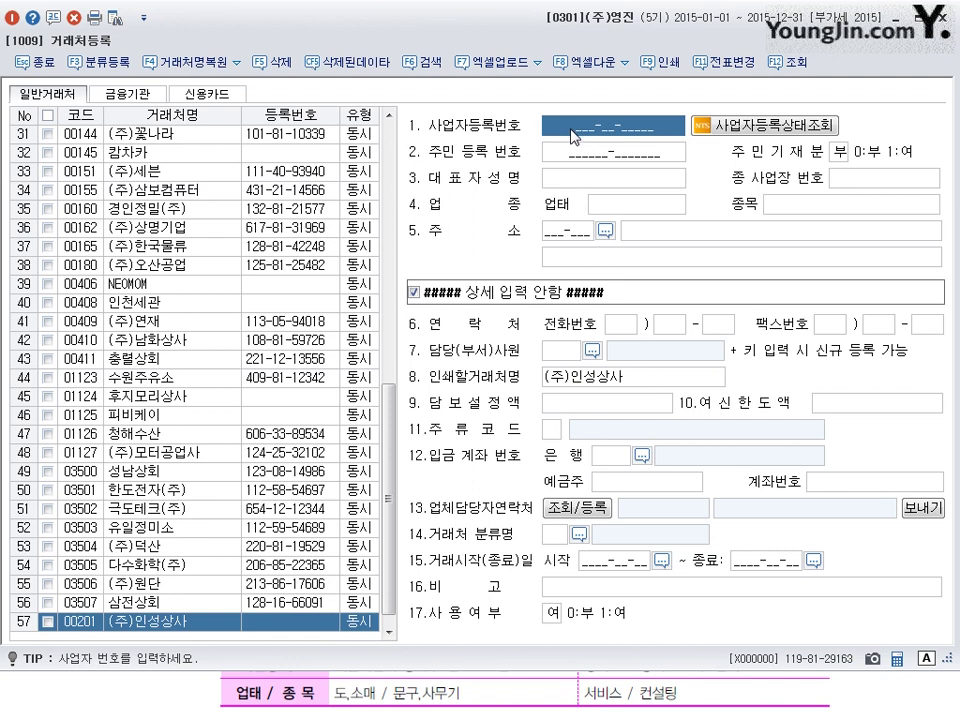
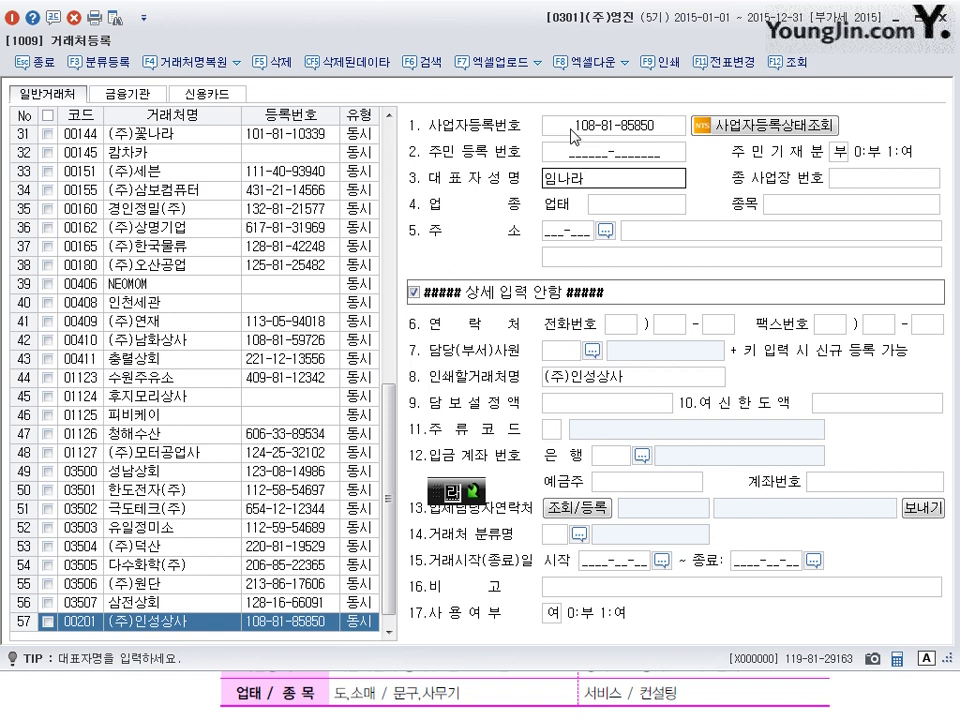
key(Return)
key(Return)
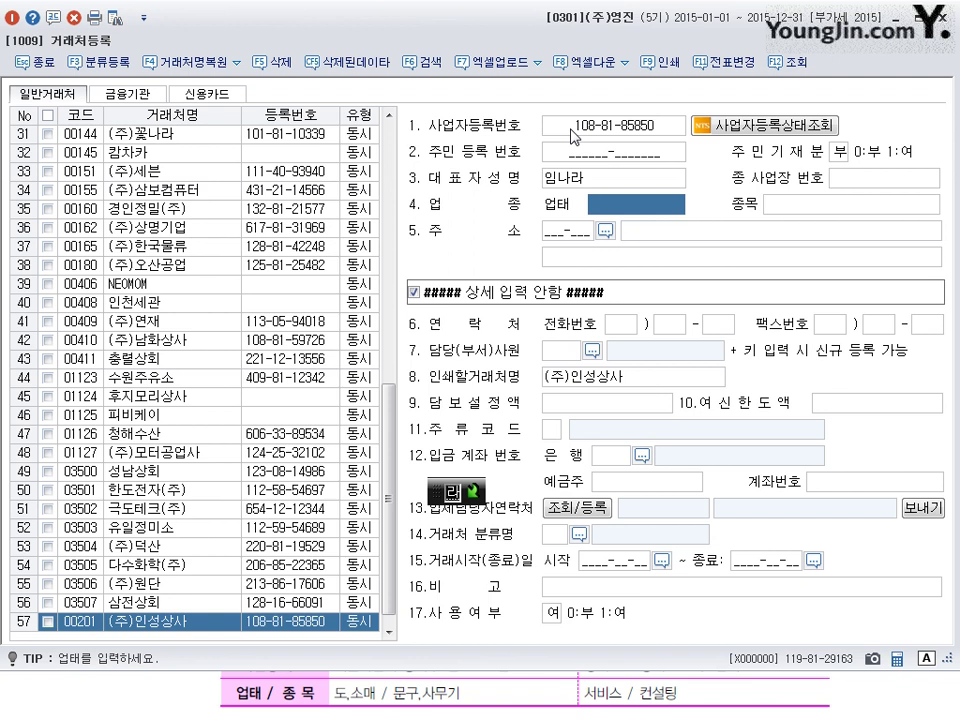
text(제조,)
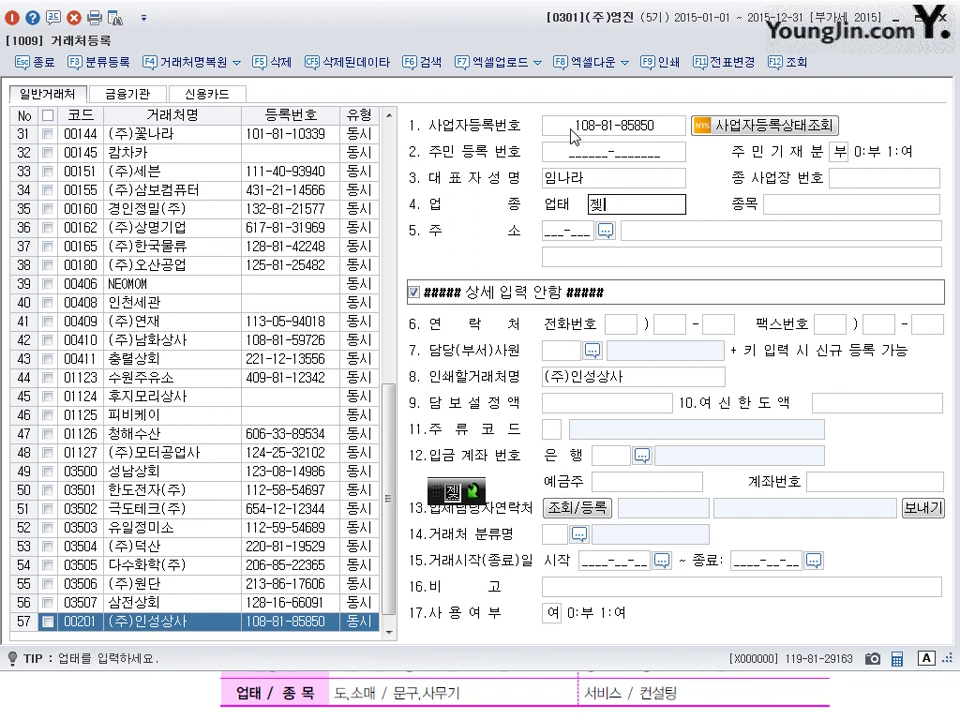
text(도소ㅁㅐ)
key(Return)
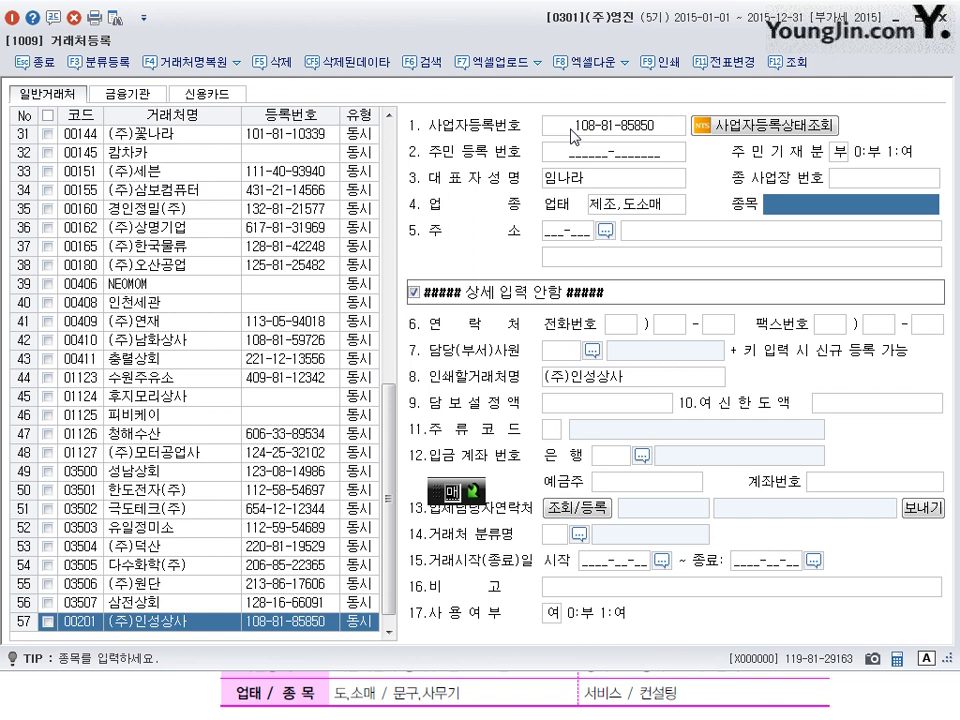
text(전자)
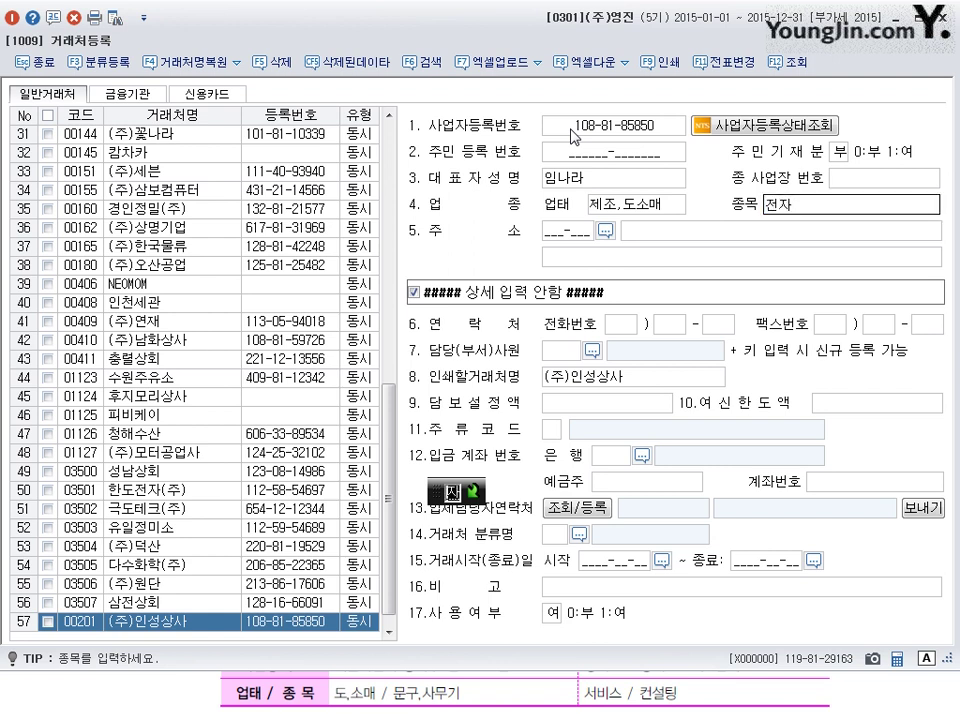
key(Return)
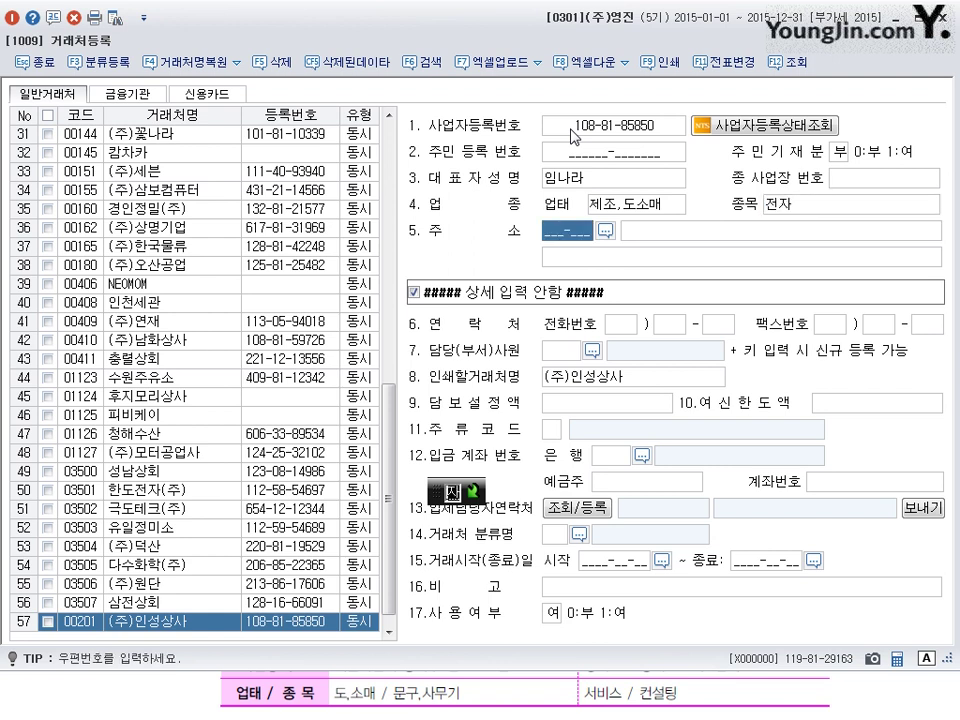
click(606, 232)
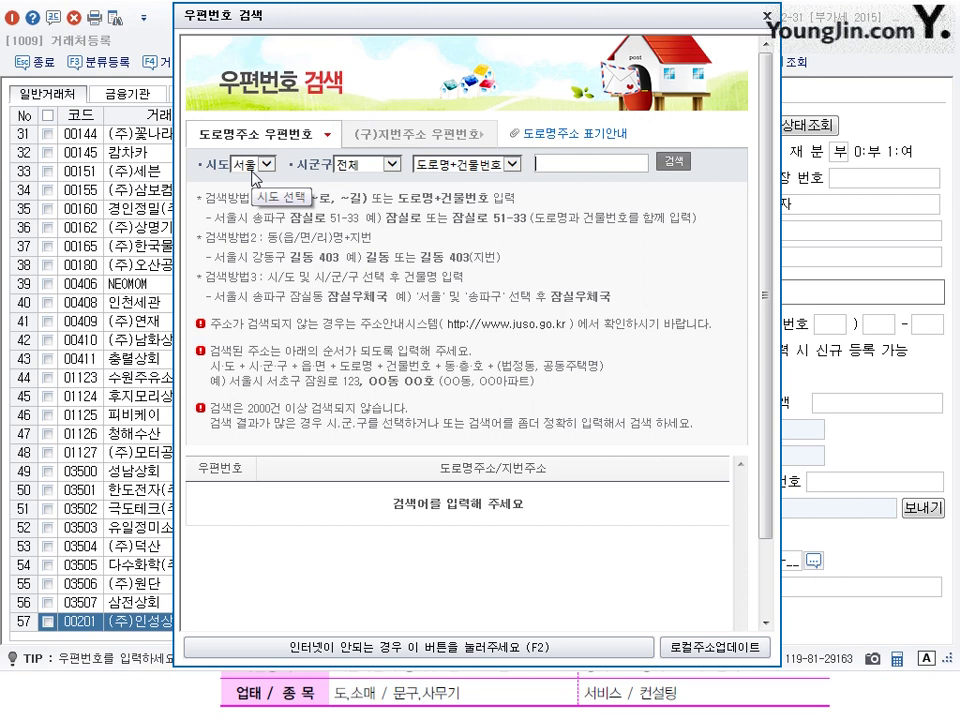
click(394, 166)
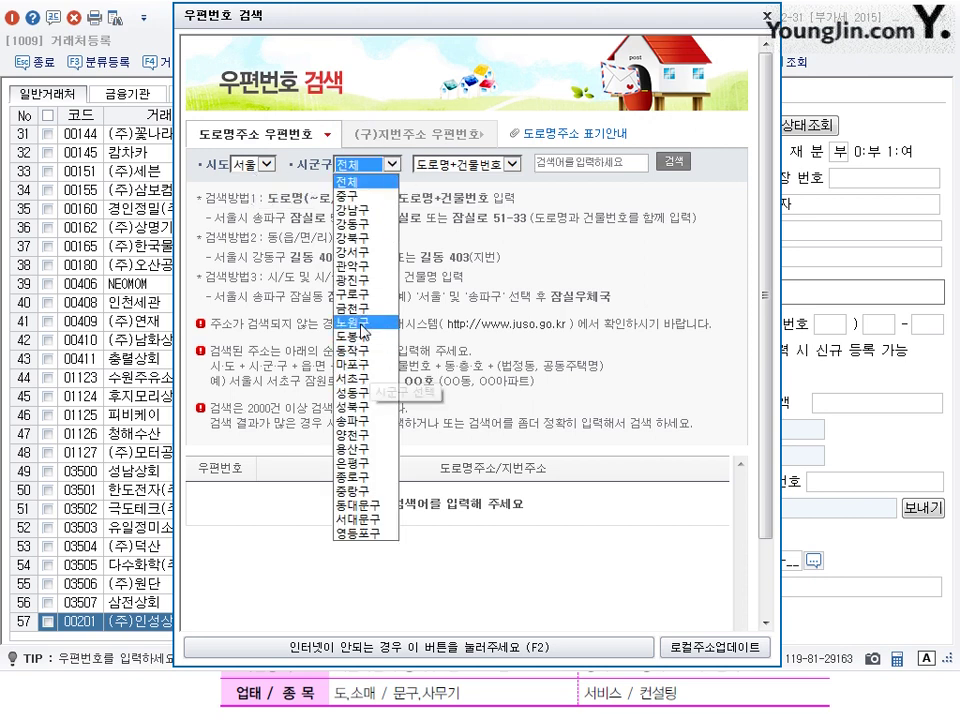
click(352, 380)
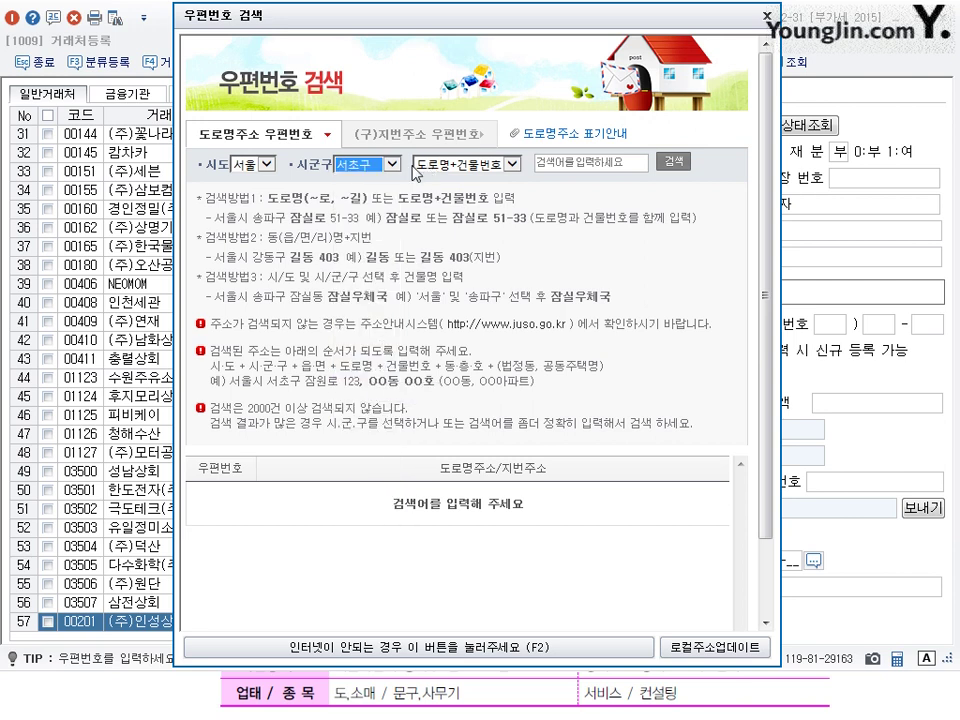
click(548, 164)
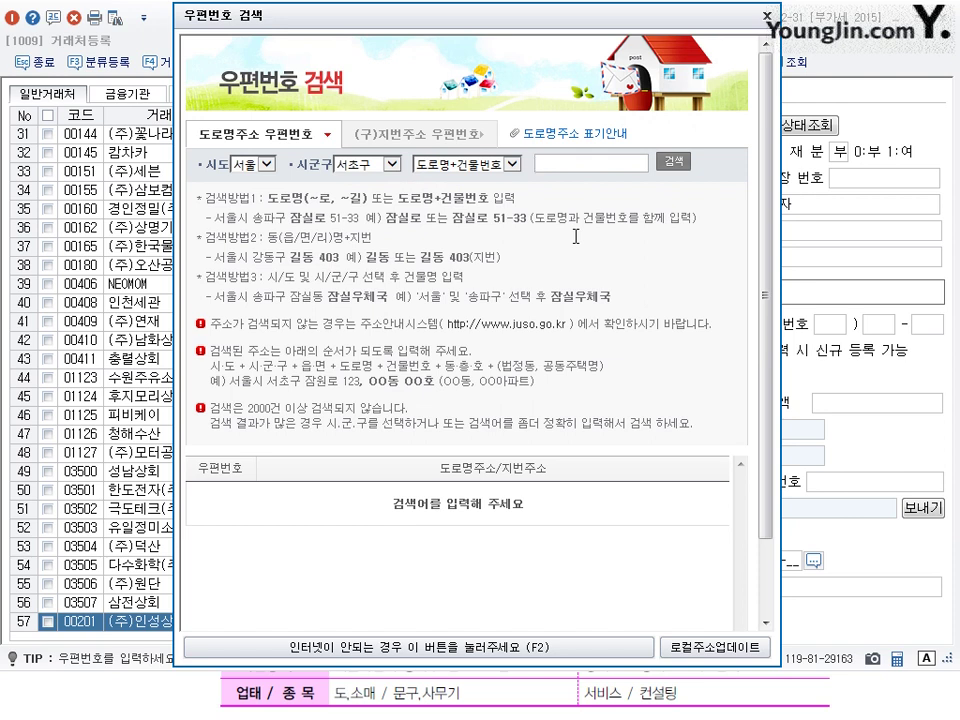
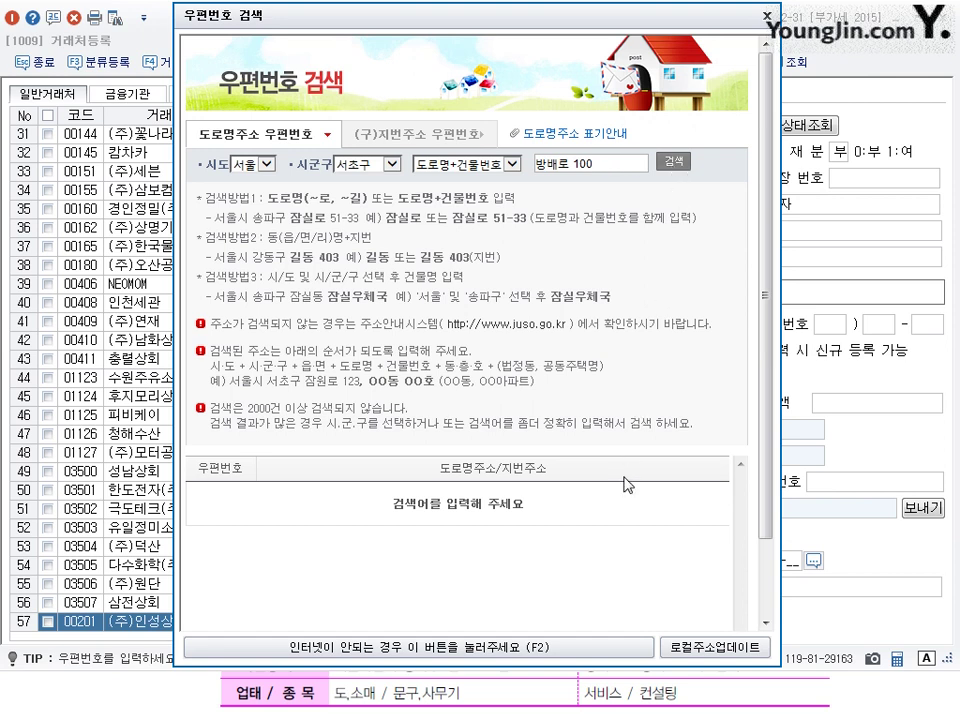
click(673, 162)
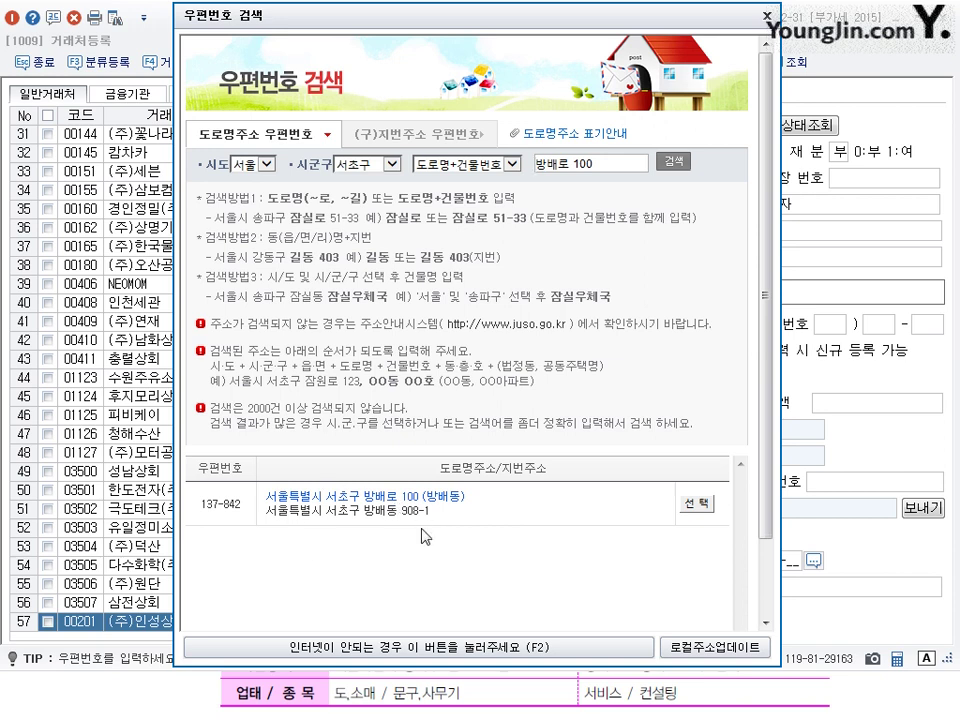
click(707, 503)
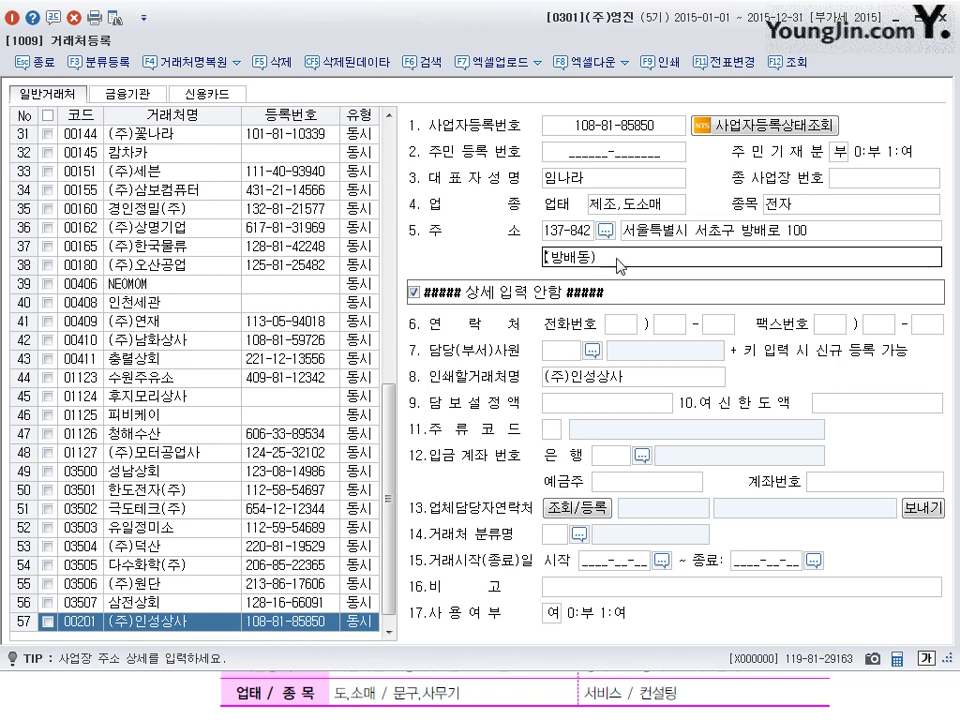
double_click(625, 268)
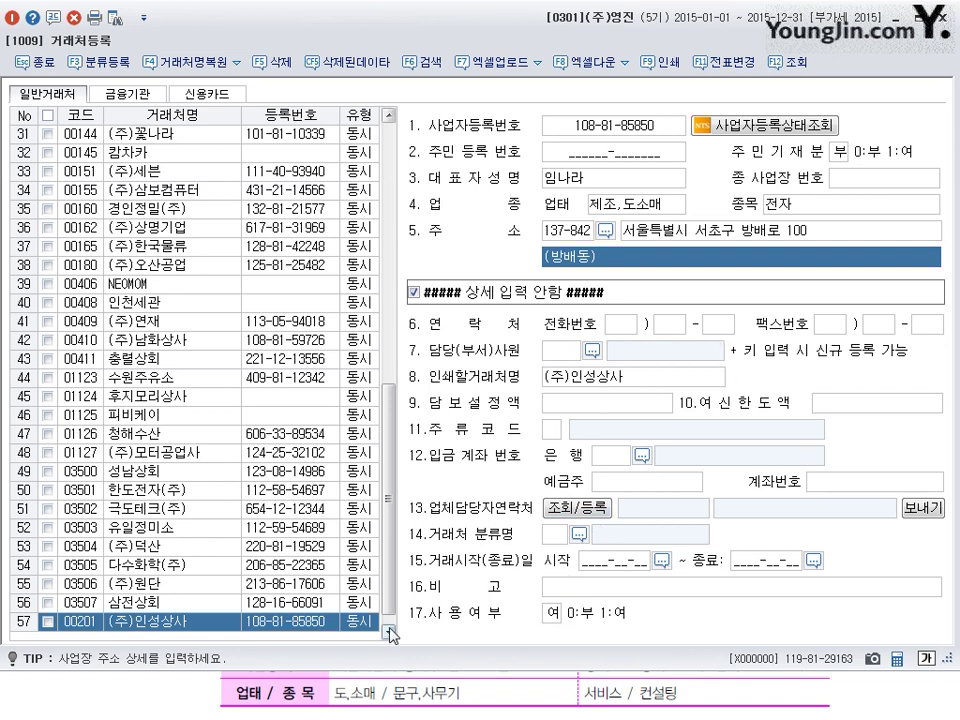
click(389, 631)
click(368, 631)
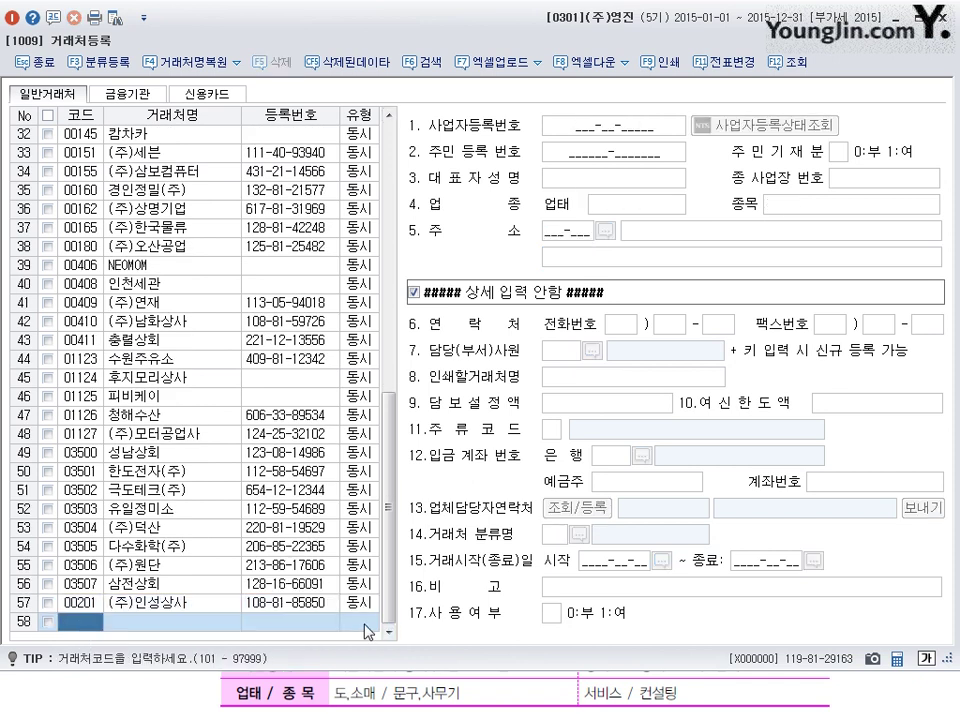
text(202)
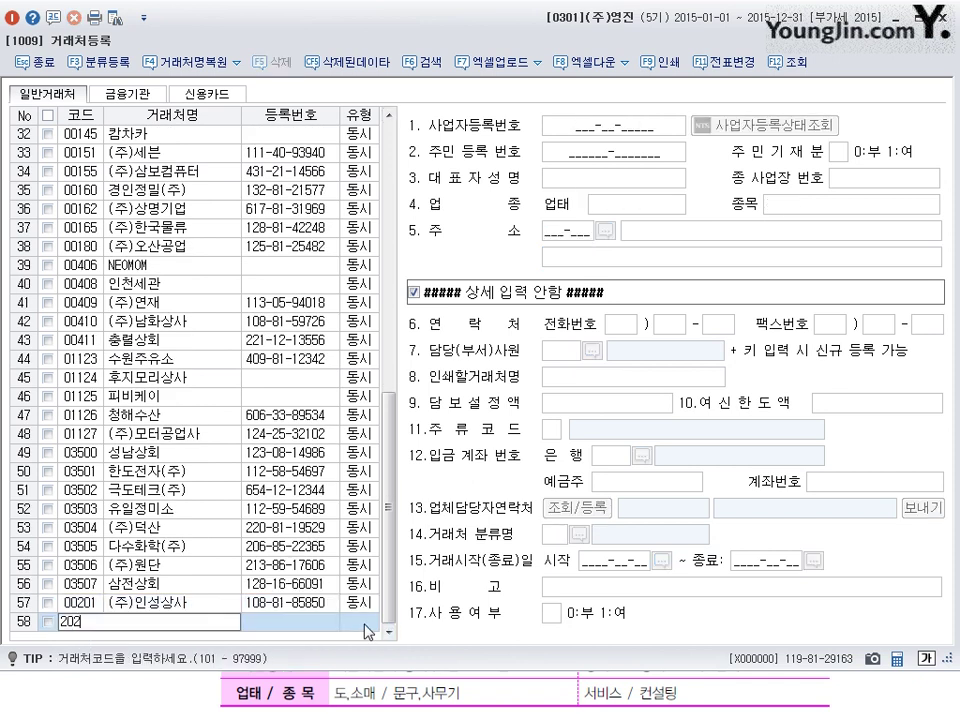
key(Return)
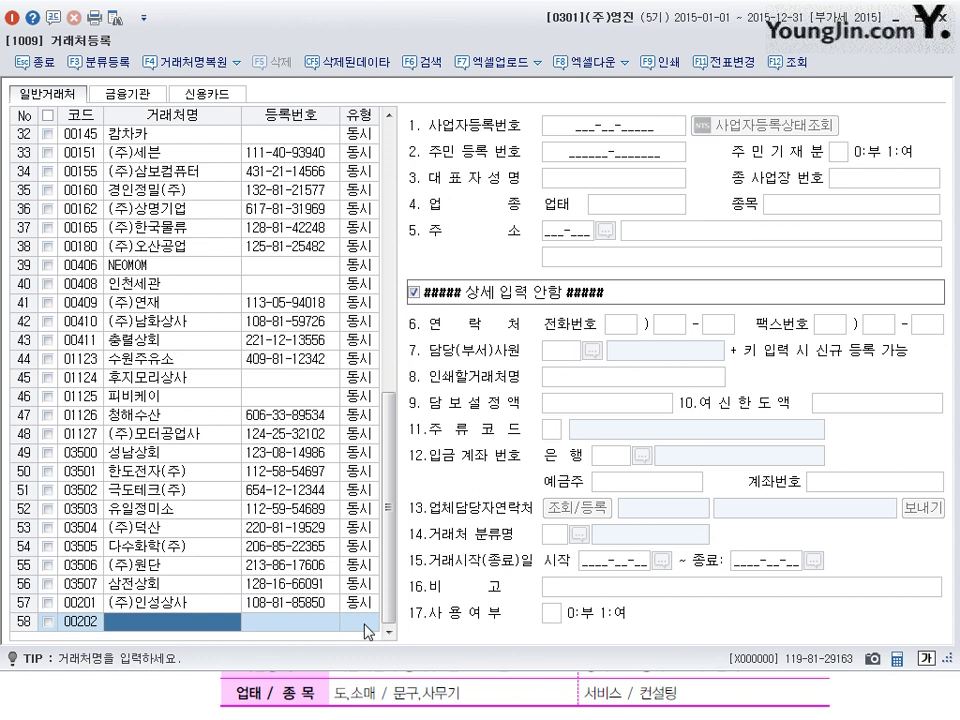
text(()
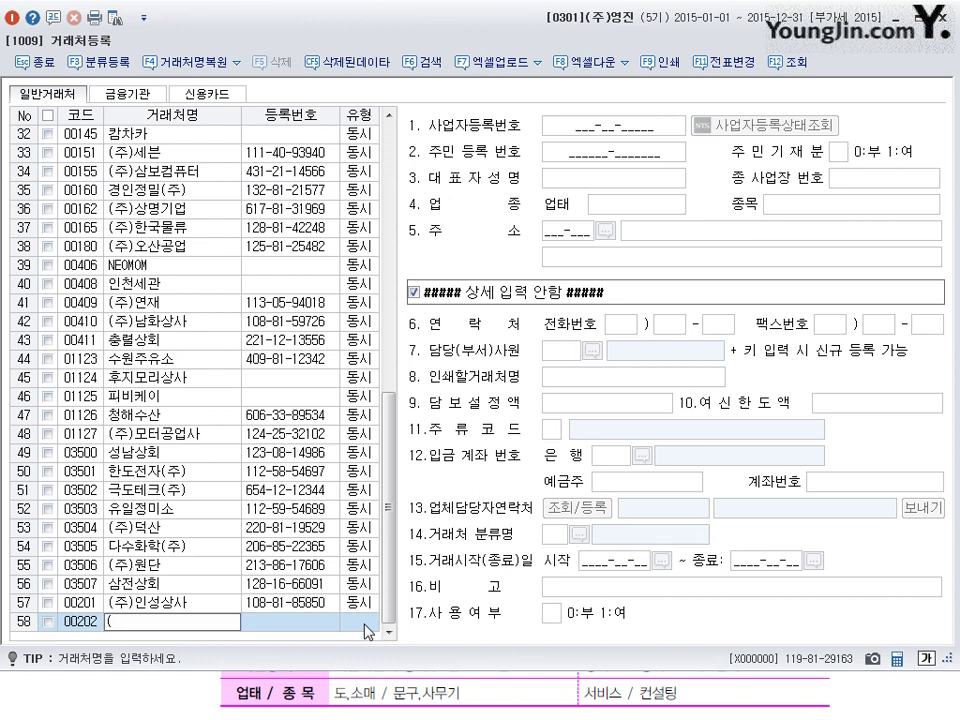
text(주)신구)
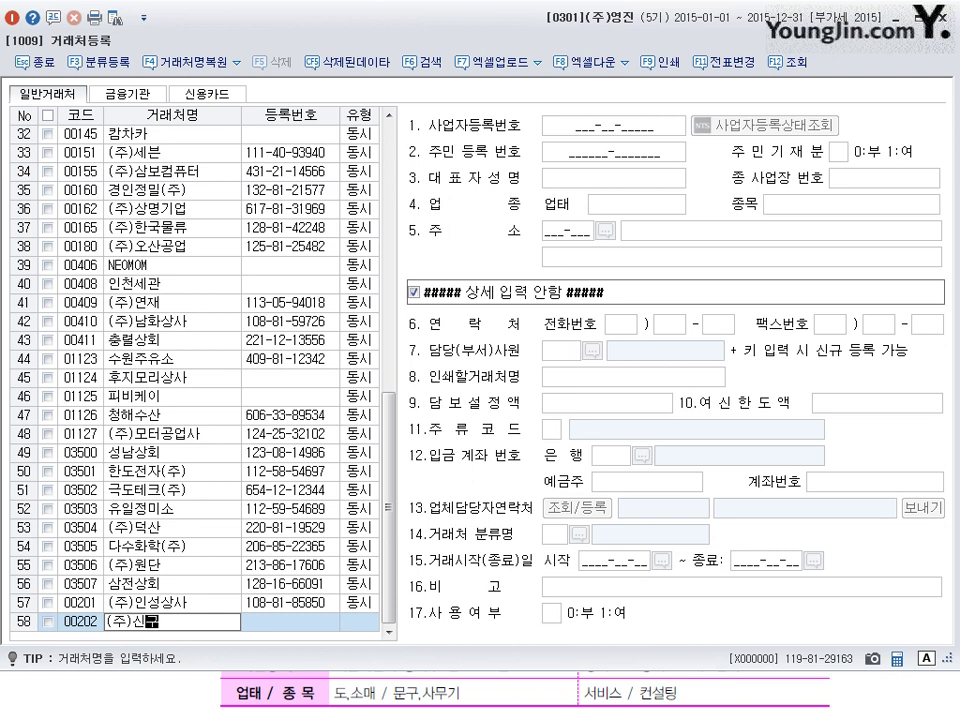
click(366, 624)
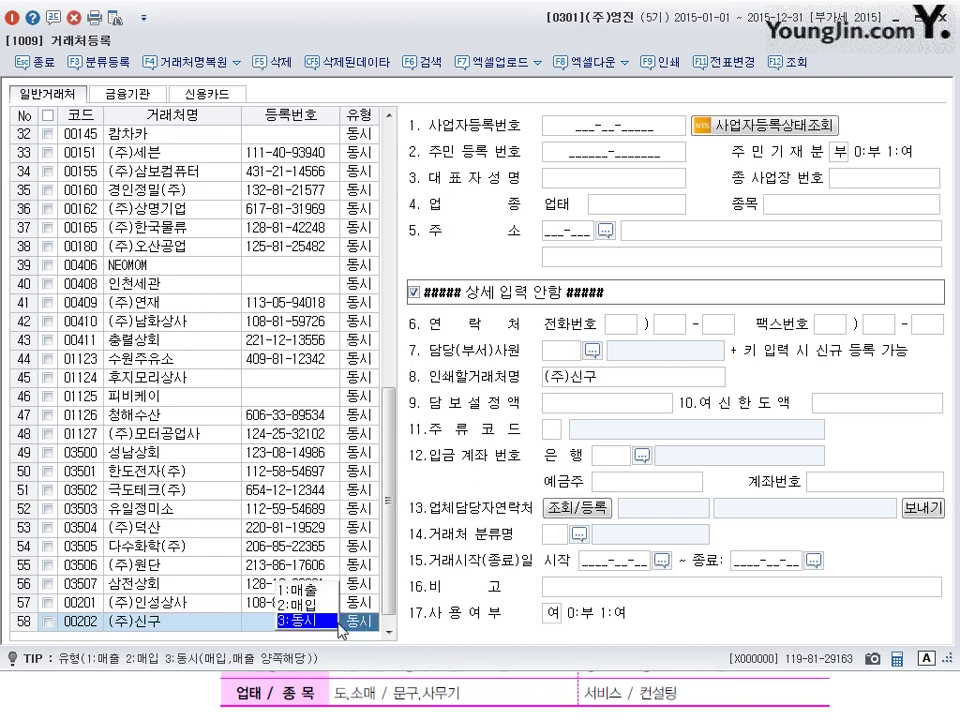
click(330, 622)
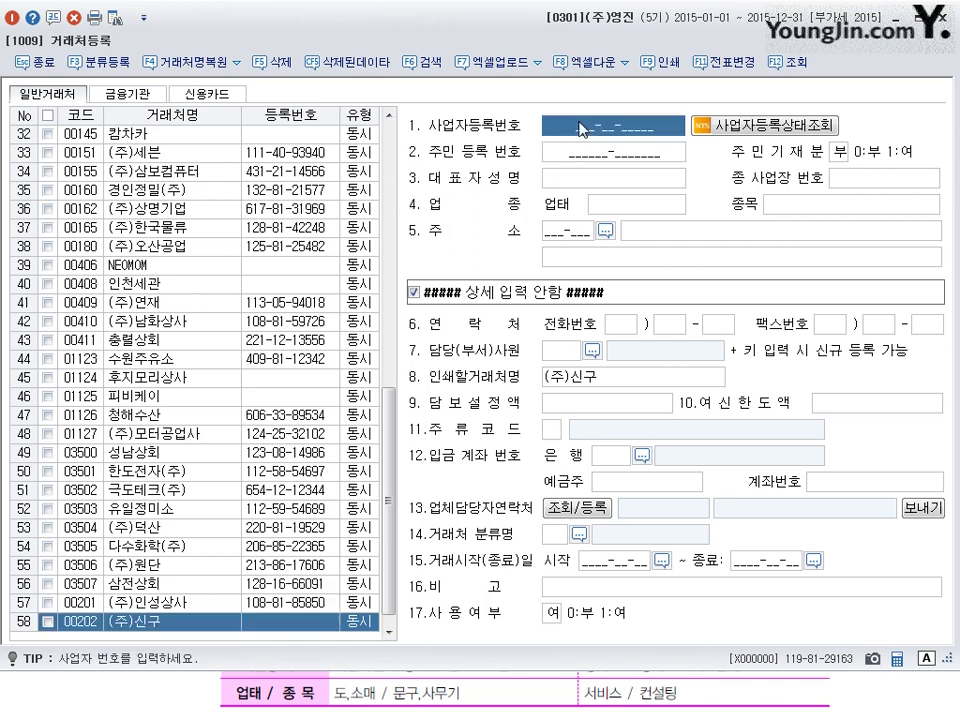
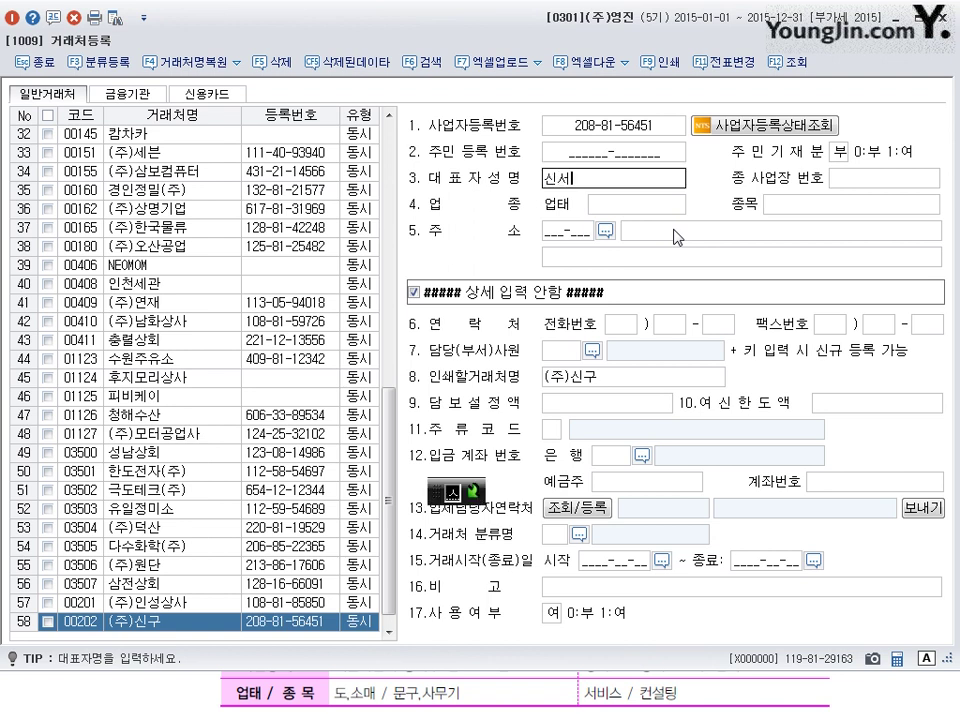
Enter the representative's name, business type 도매 and item 의류 for client 00202 (주)신구.
key(Return)
key(Return)
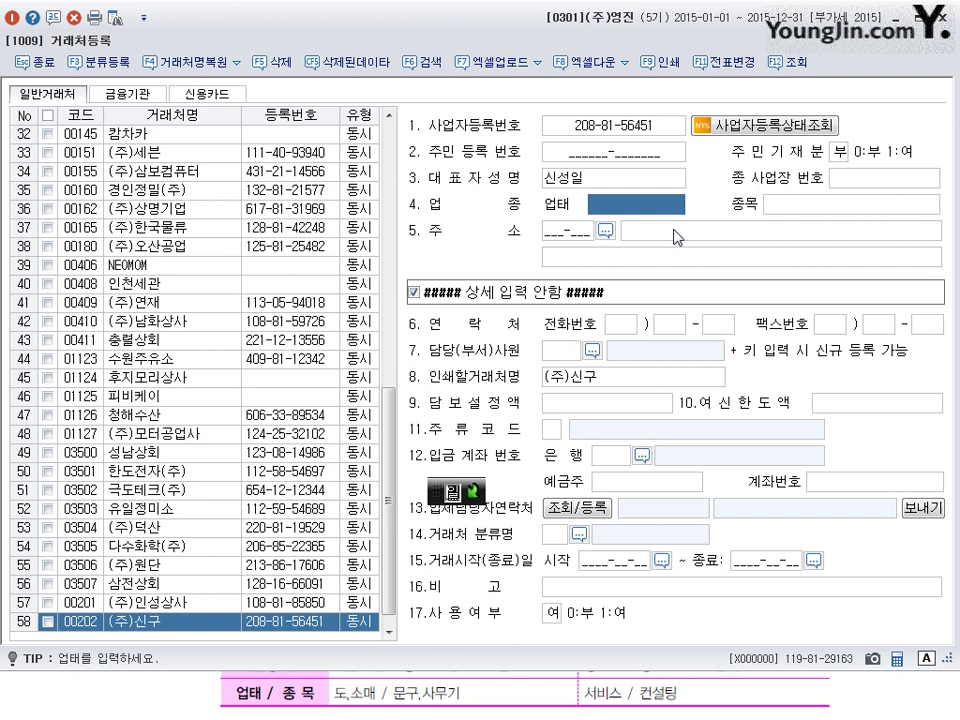
text(도매)
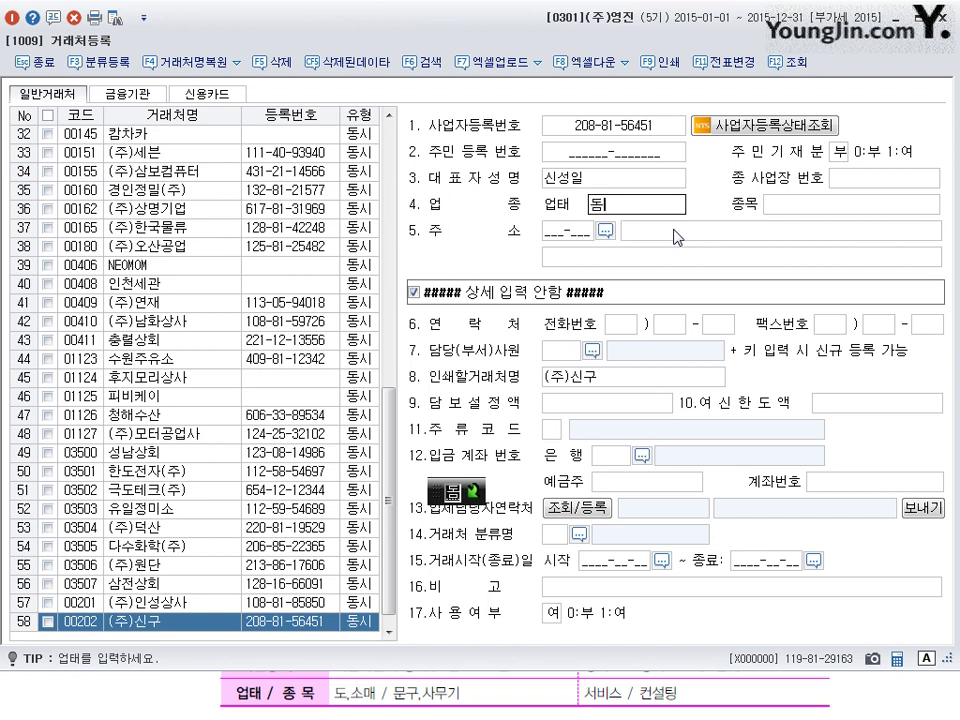
key(Return)
text(의류)
key(Return)
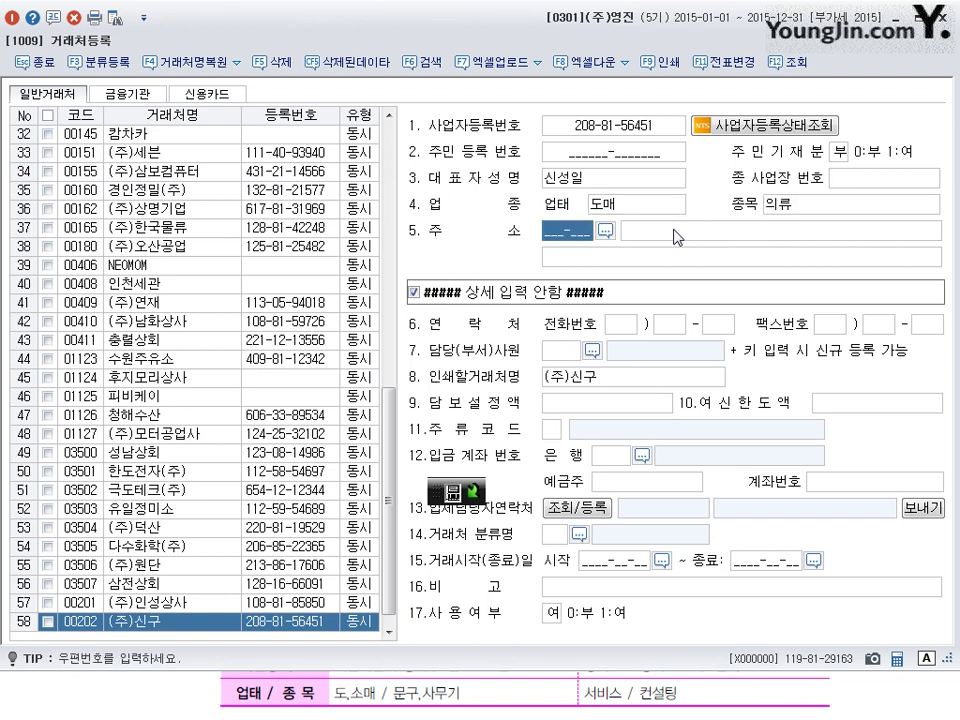
Skip the postcode, enter the company's Gangnam-gu street address, and save the 00202 record.
key(Return)
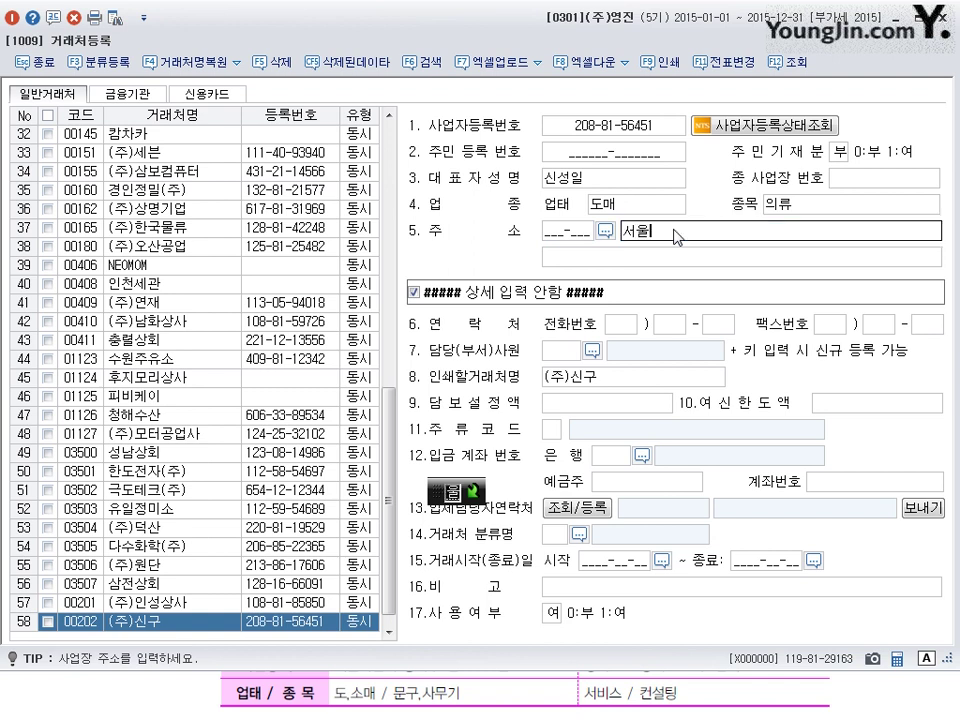
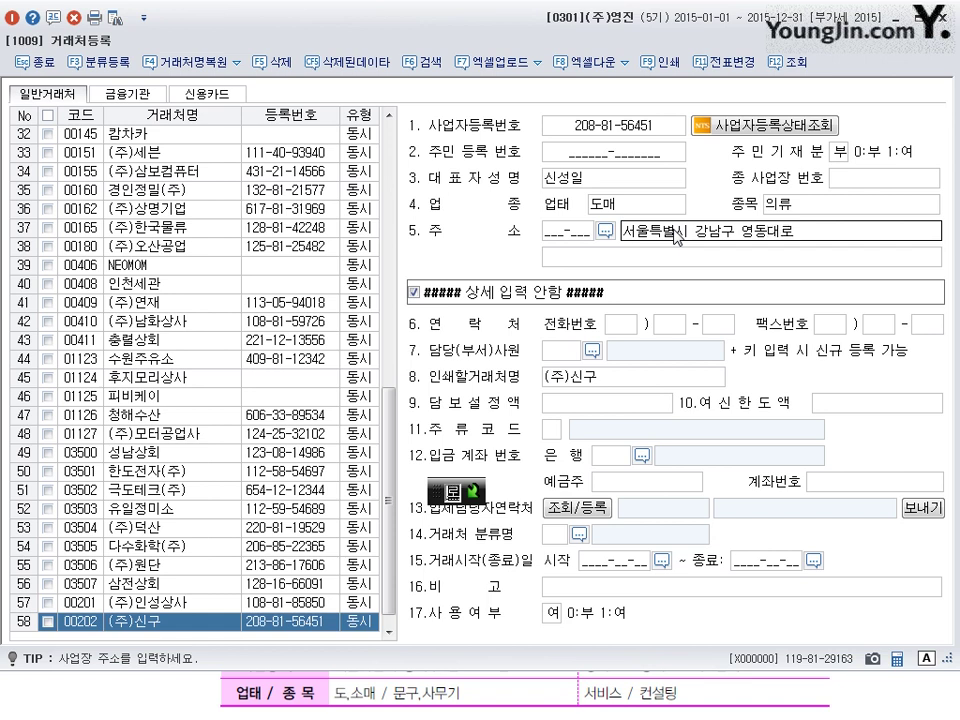
key(Return)
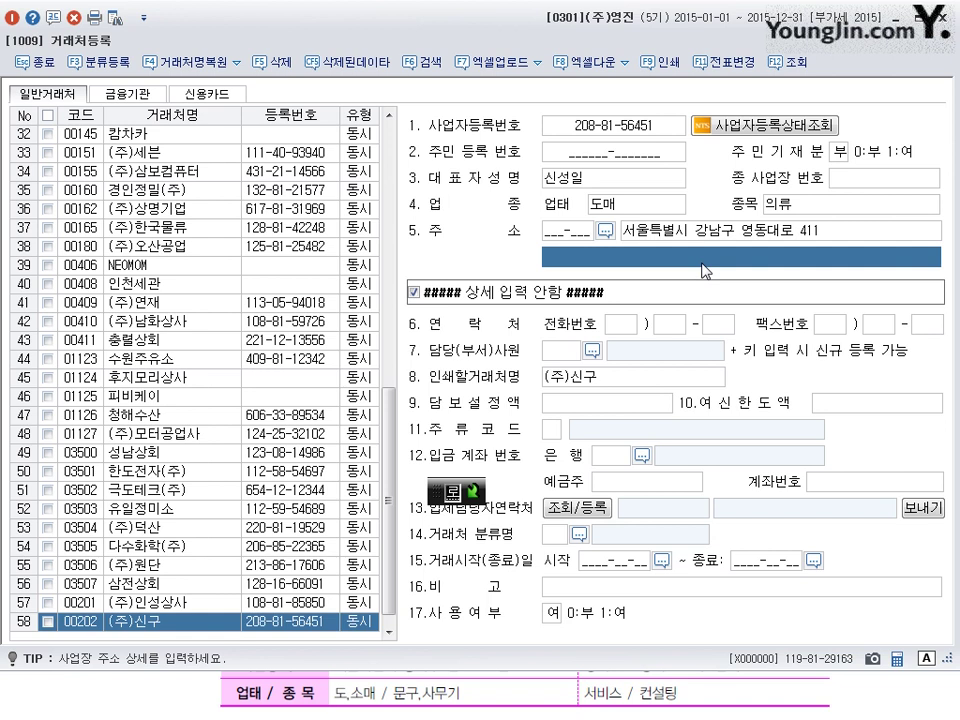
key(Return)
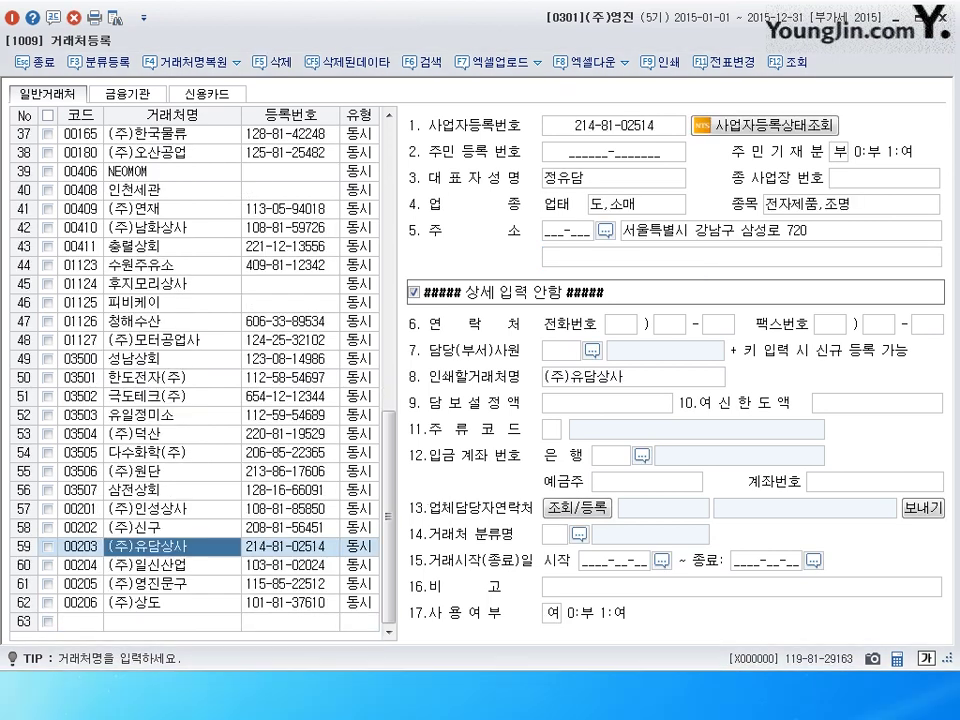
Review the saved 00202–00206 records, then scroll the textbook to 출제유형 2.
key(Up)
key(Down)
click(150, 604)
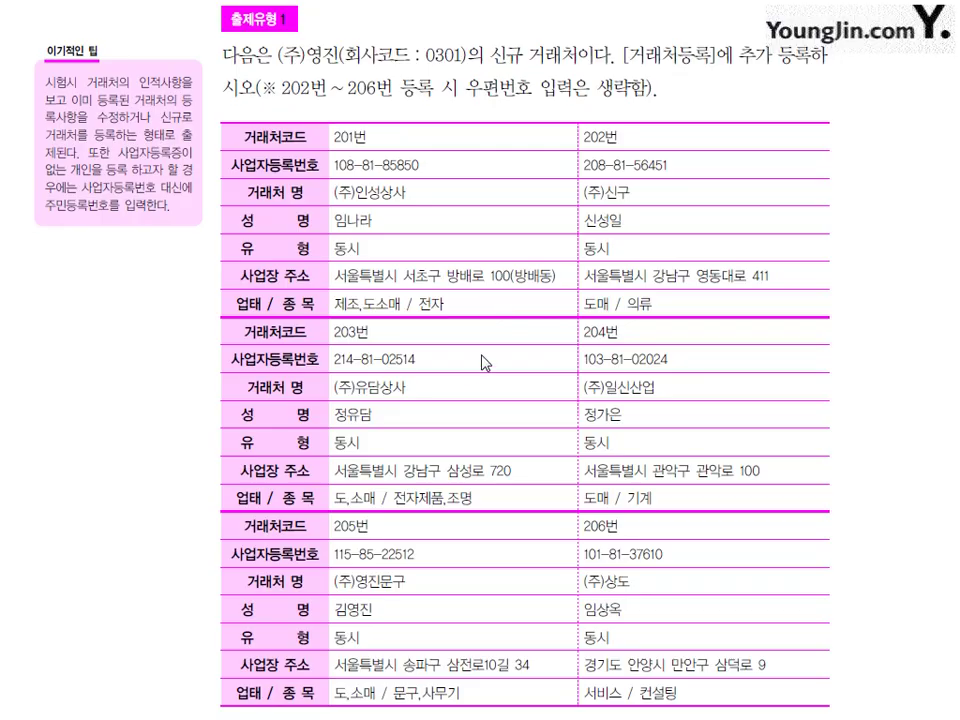
scroll(484, 360, down, 10)
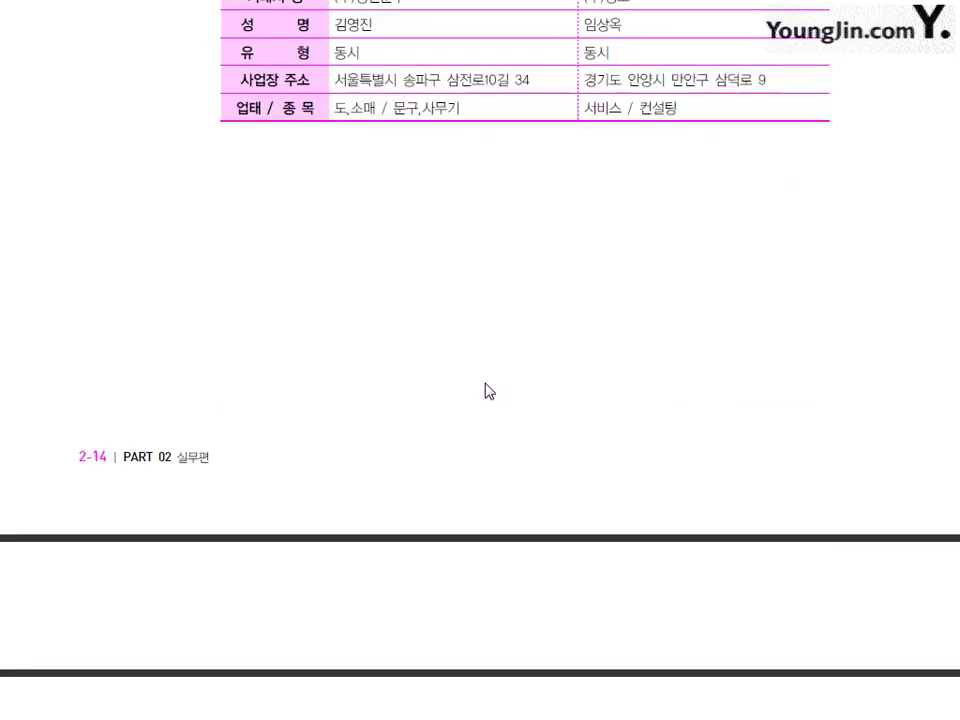
scroll(484, 381, down, 15)
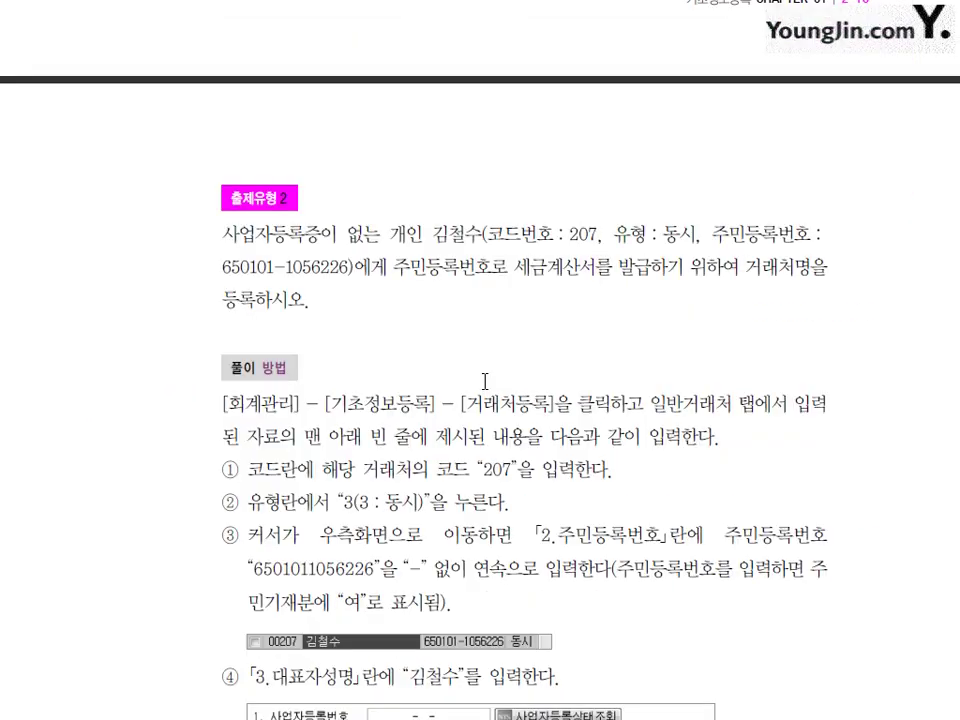
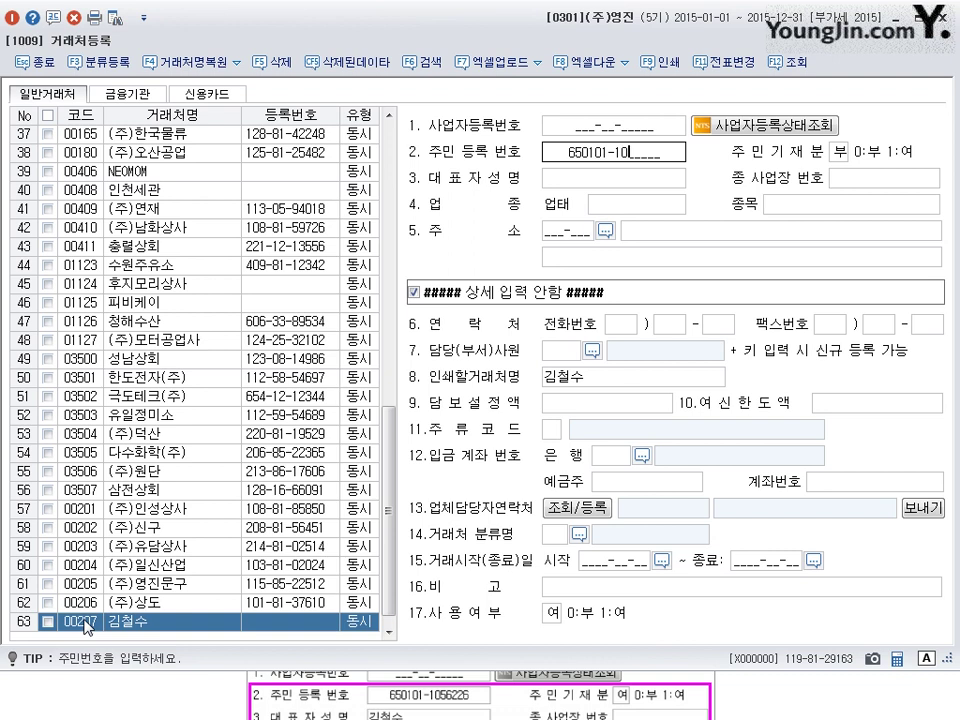
Finish the resident registration number so it shows 여, and enter the representative's name.
text(6226)
key(Return)
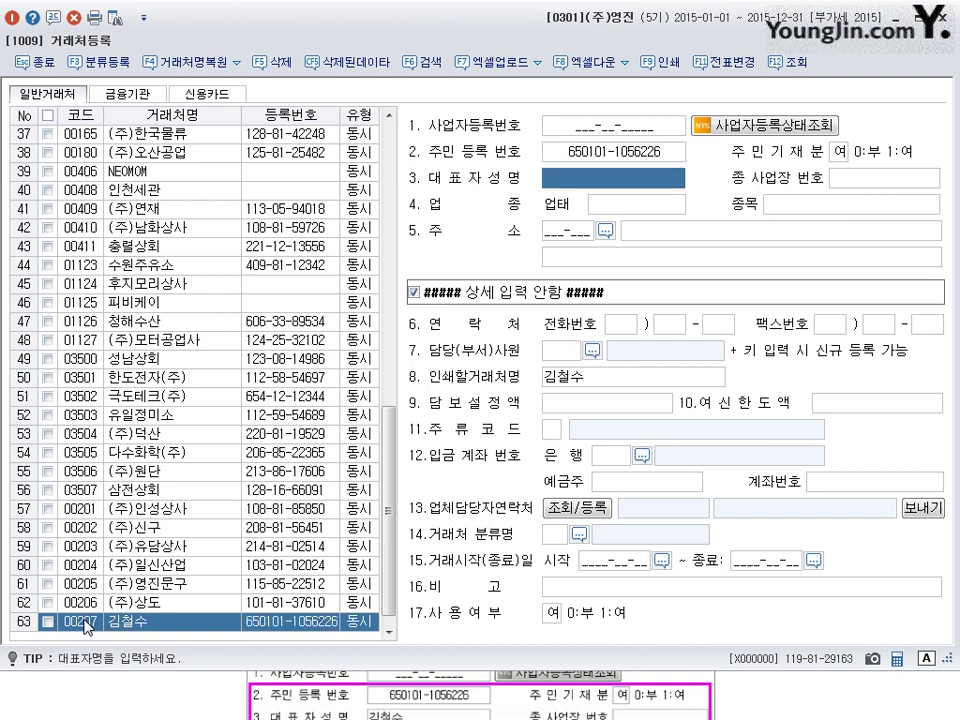
text(김철수)
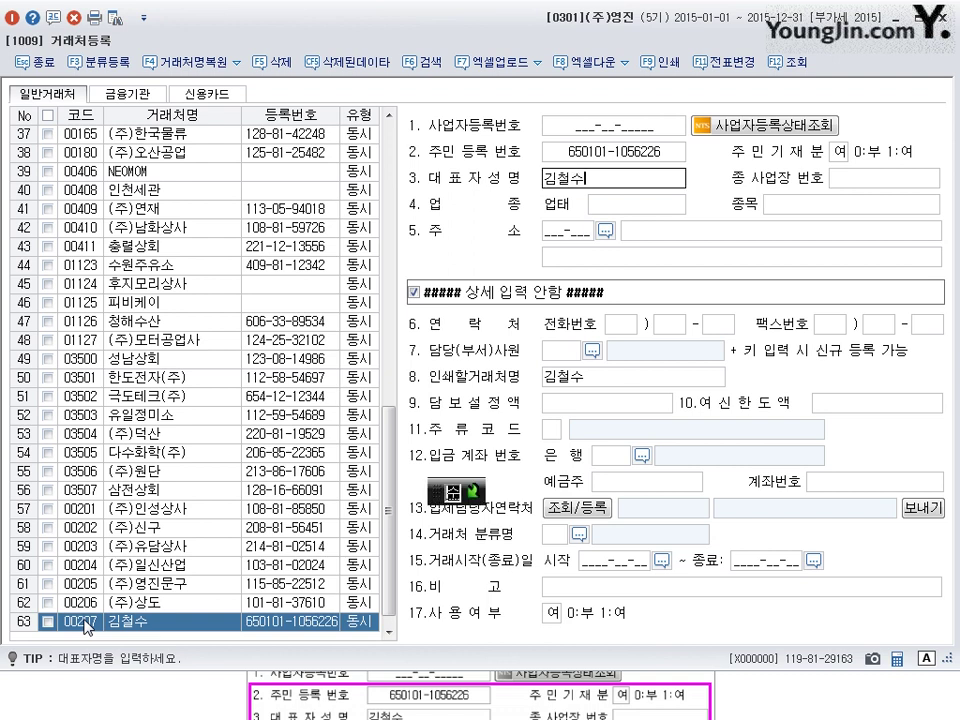
key(Return)
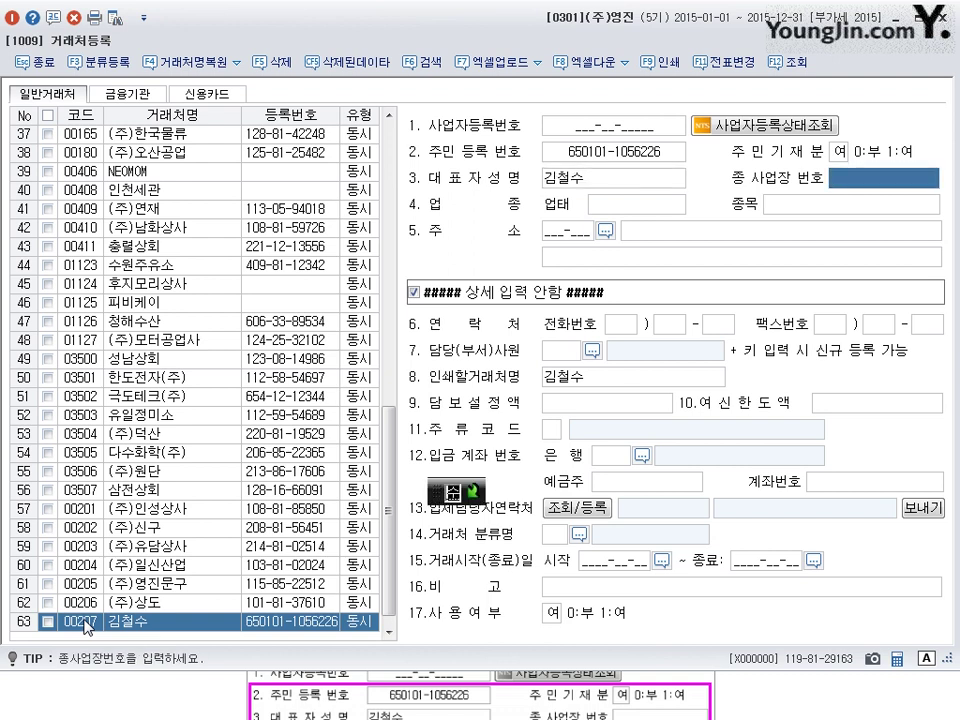
Skip through the remaining fields, recheck the resident number and address, then return to the textbook.
key(Return)
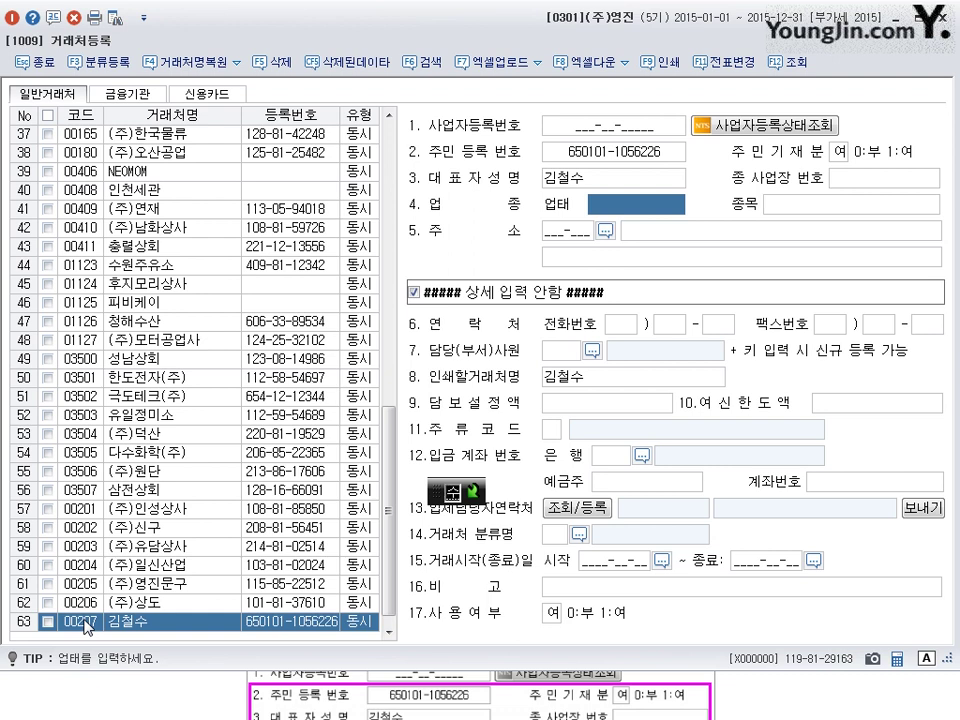
key(Return)
key(Return)
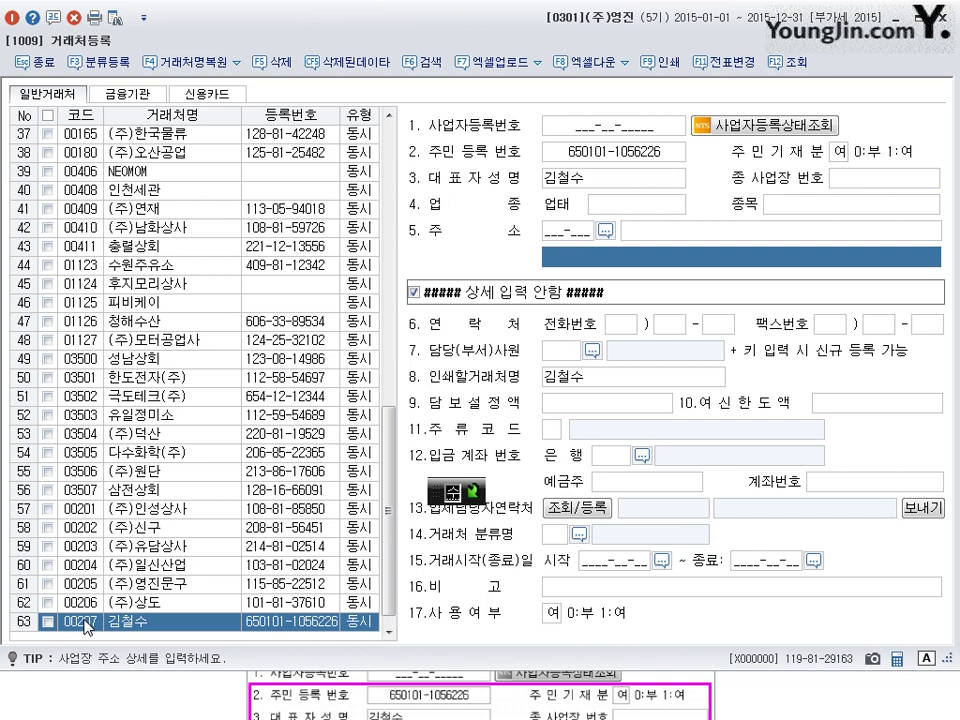
click(636, 166)
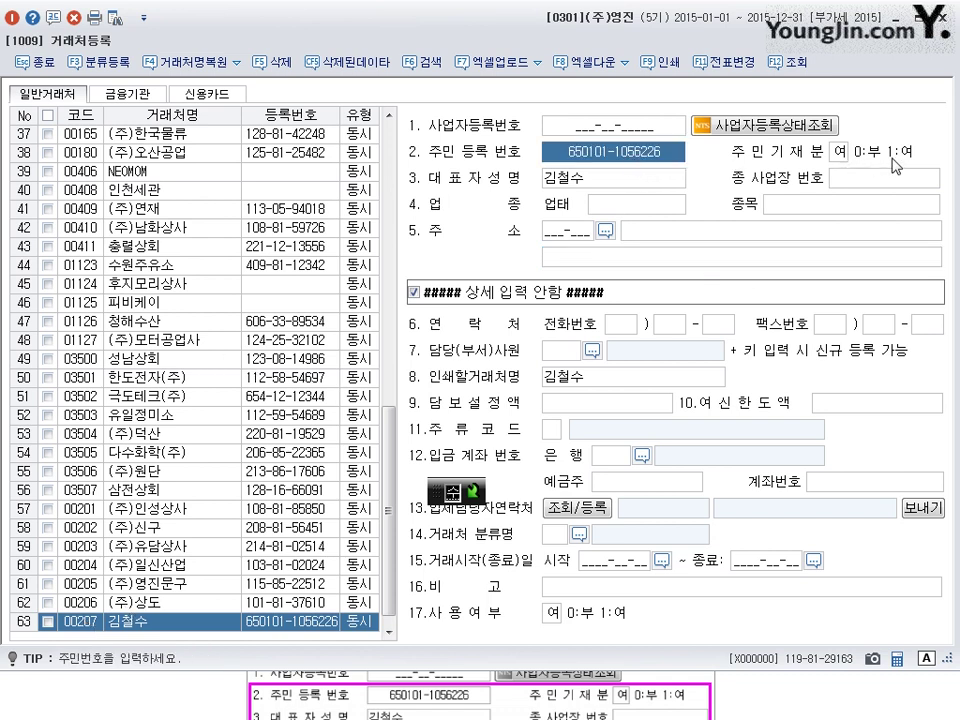
click(665, 262)
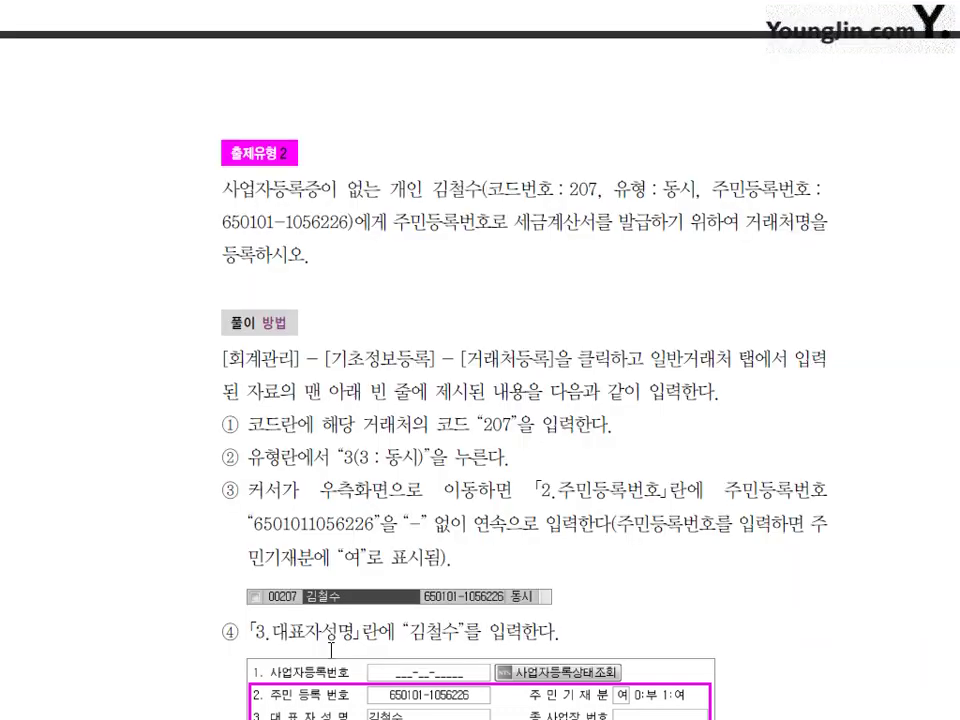
click(584, 222)
Scroll the textbook past the page break down to the 출제유형 3 exercise.
scroll(632, 326, down, 3)
scroll(632, 326, down, 9)
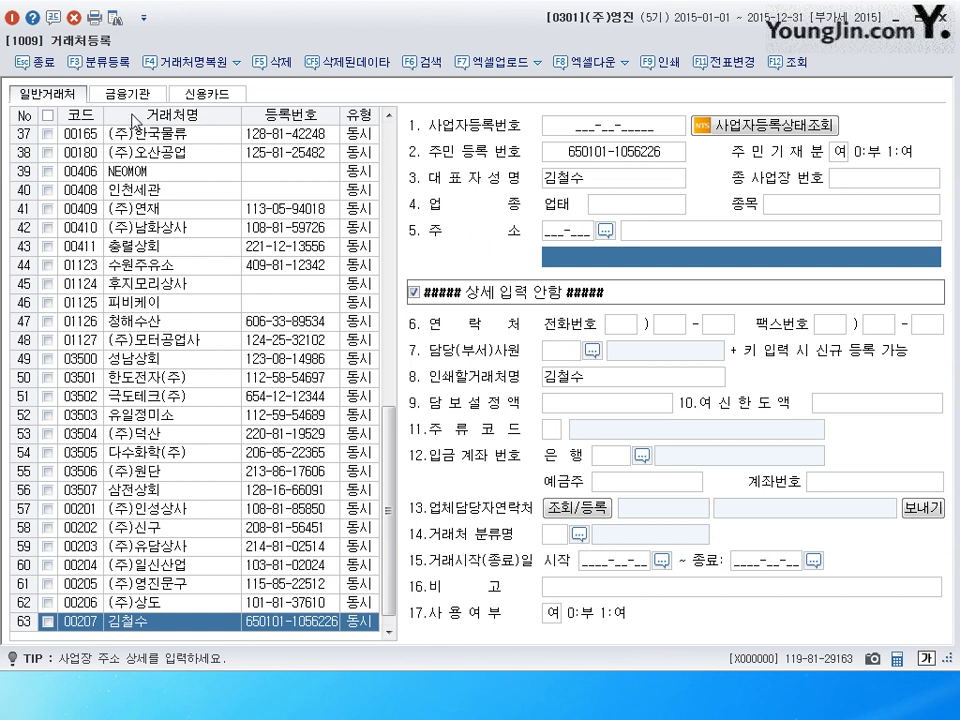
On the 금융기관 tab, delete the existing 98000 신한은행 bank entry.
click(136, 99)
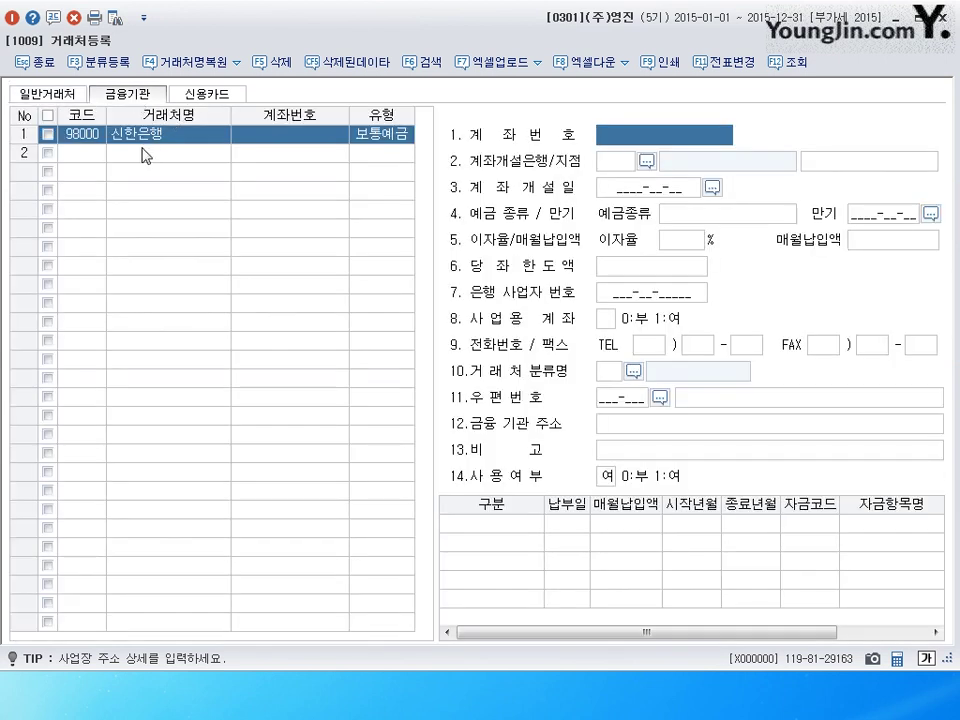
click(86, 133)
key(F5)
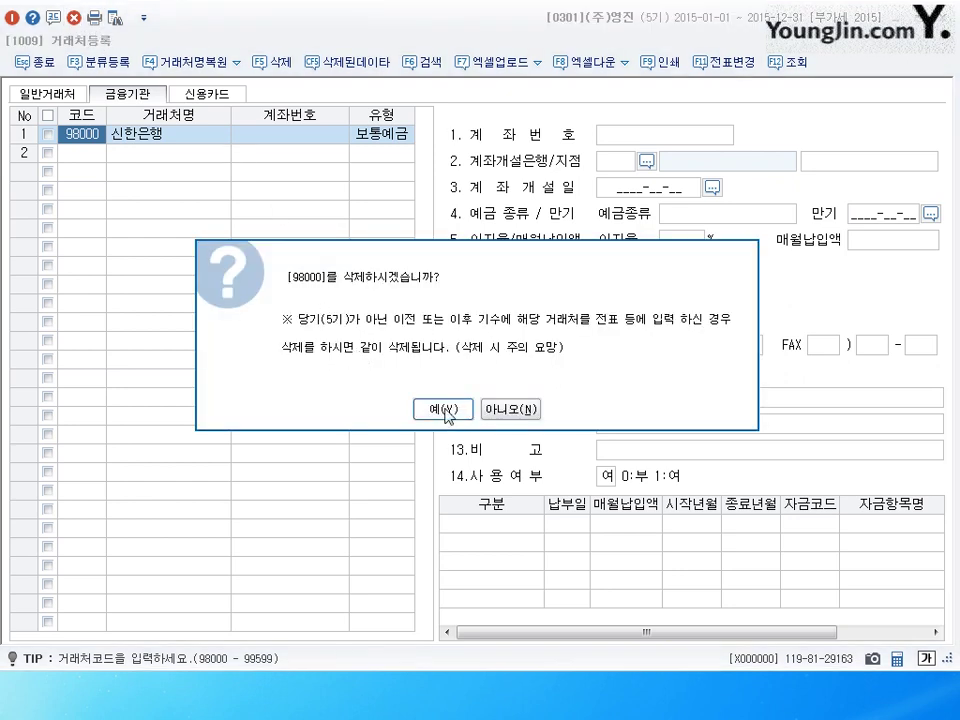
click(440, 409)
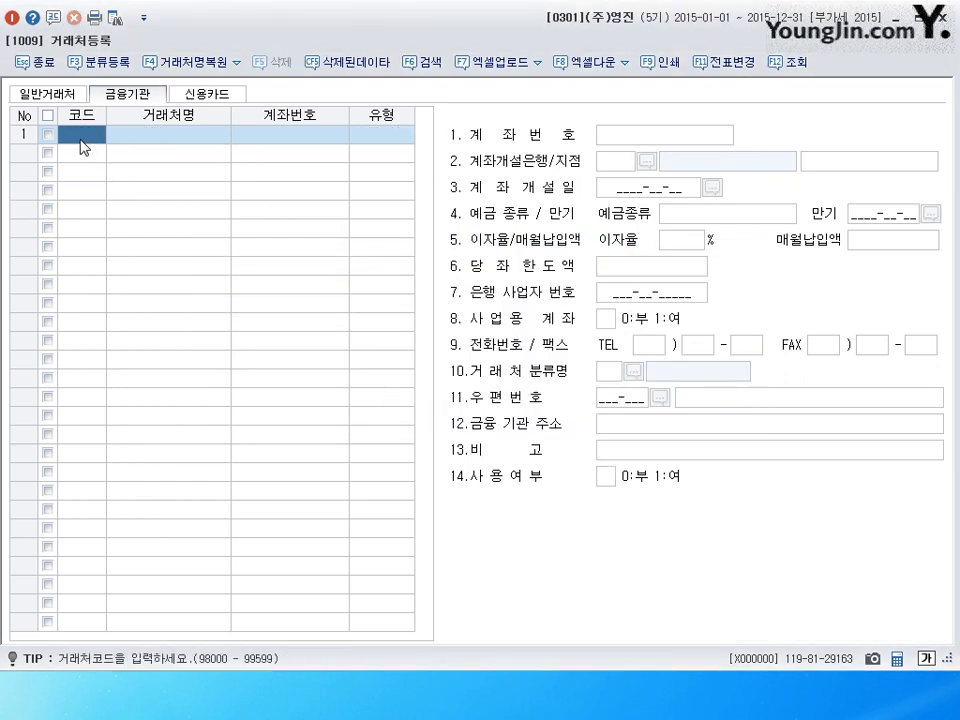
Re-enter code 98000 for a new bank row, clearing the duplicate-code warnings.
text(98000)
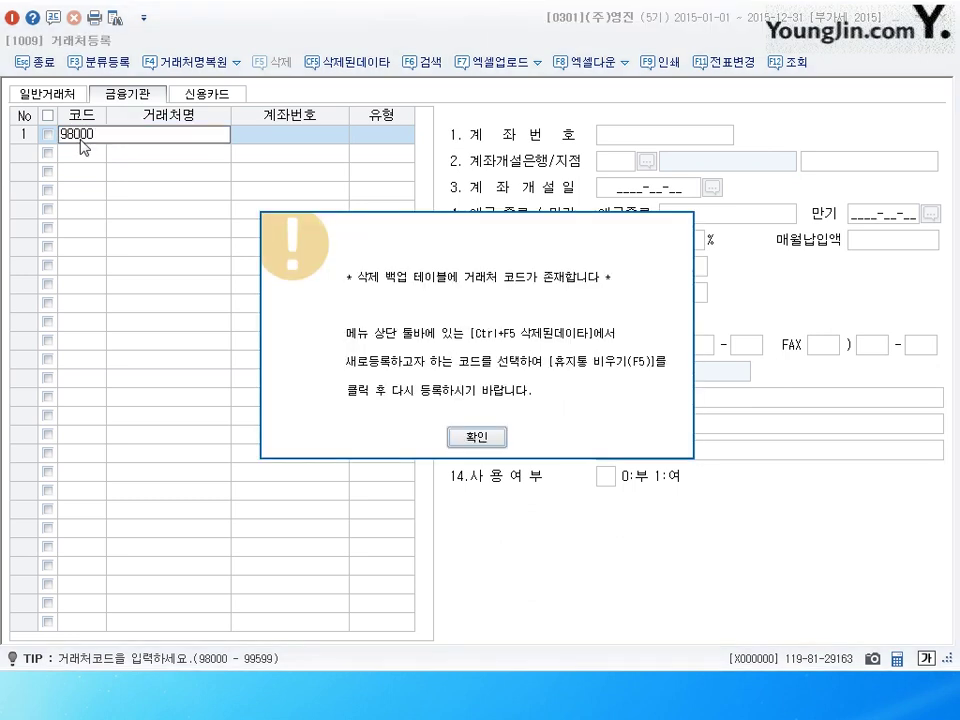
key(Return)
text(98000)
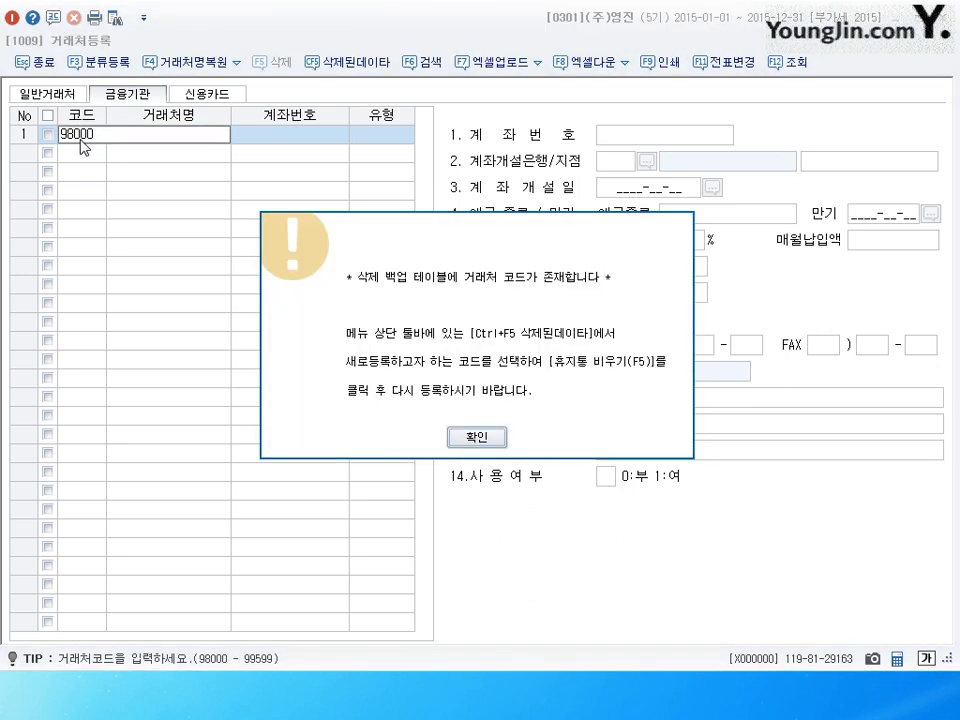
key(Return)
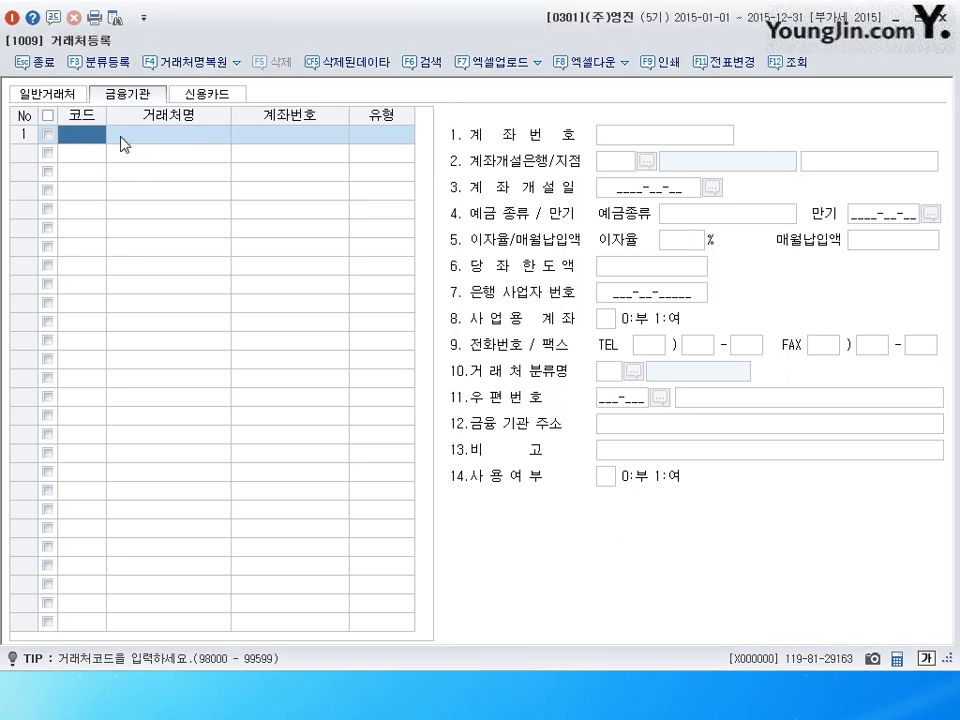
text(98000)
key(Return)
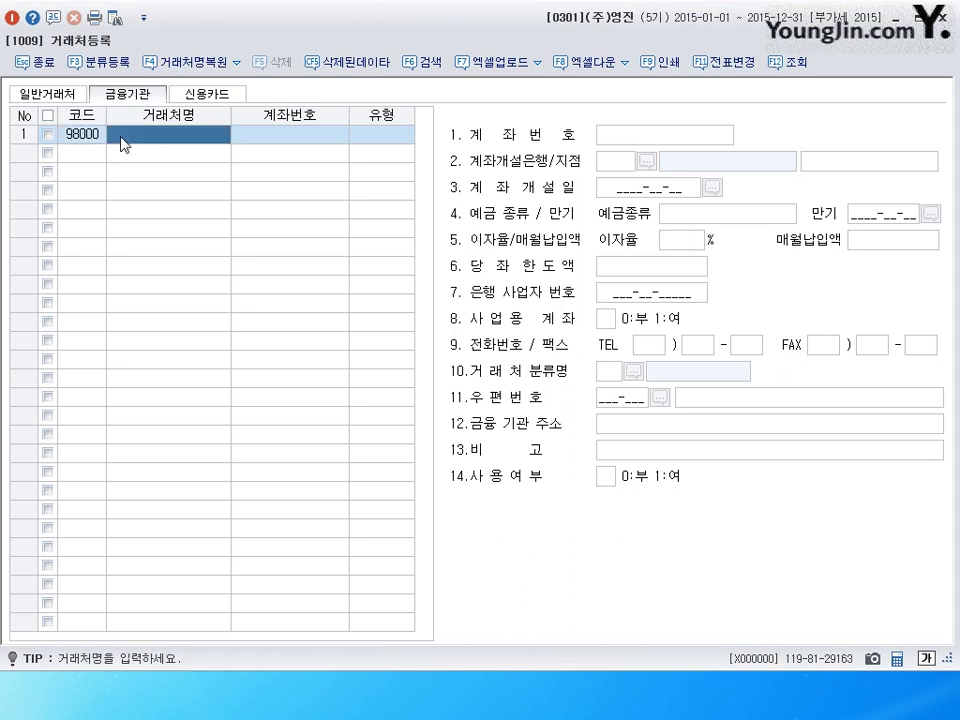
Name the bank 신한은행, set type 1 보통예금, and fill in its account number.
text(신한은행)
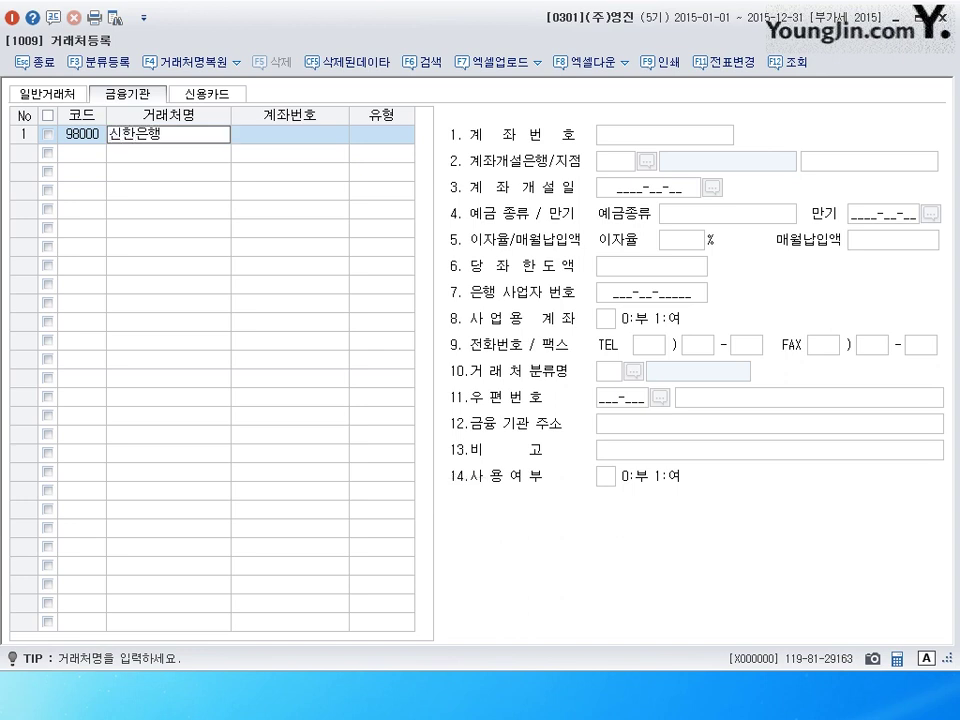
key(Return)
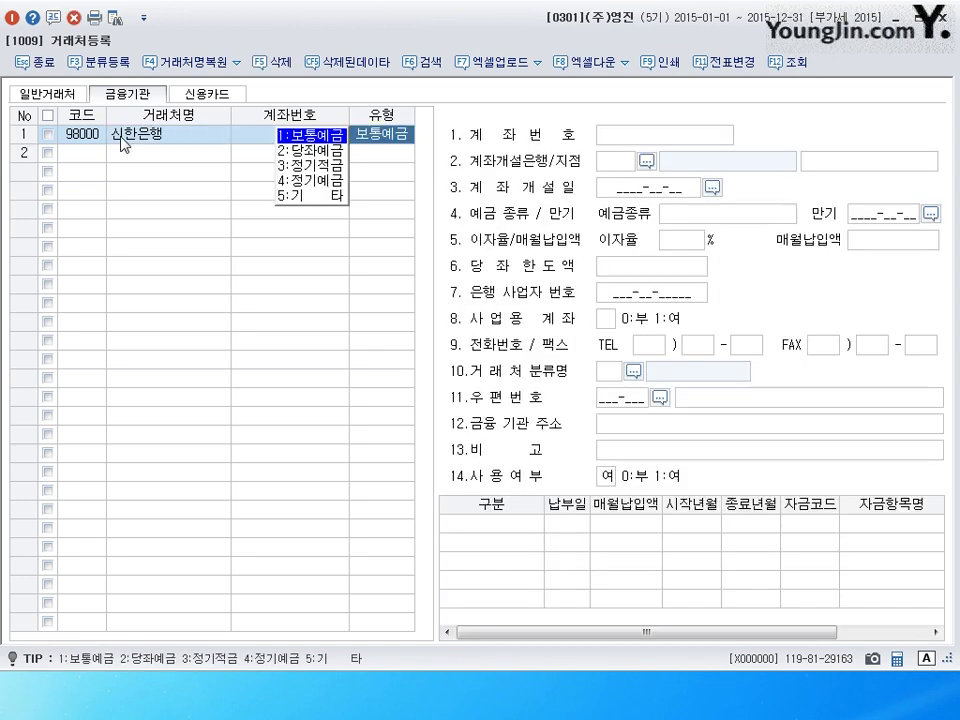
key(Return)
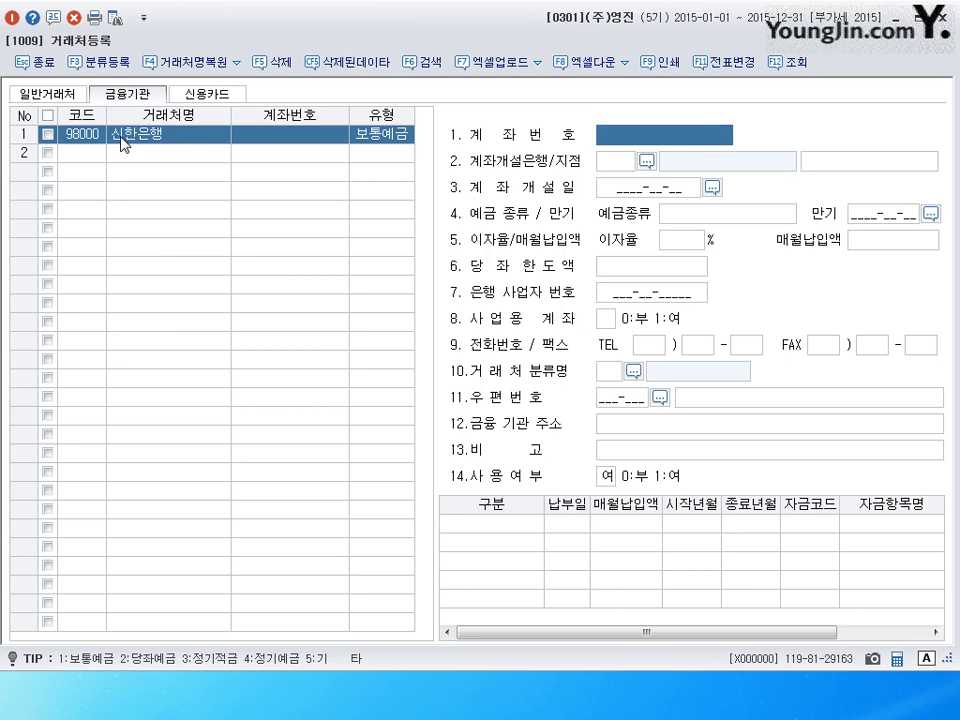
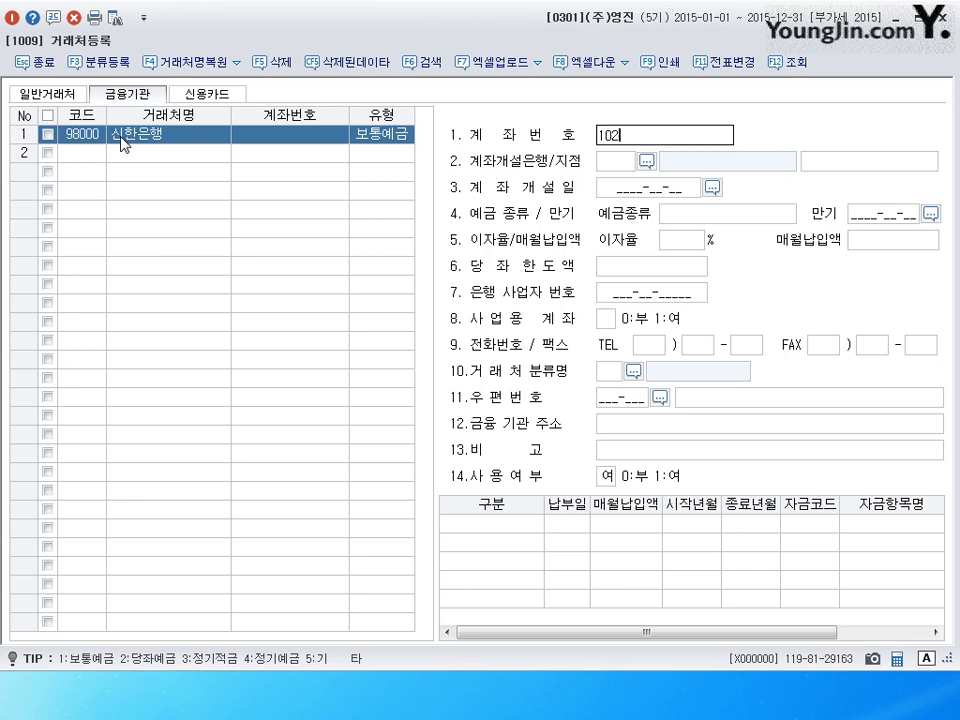
key(Return)
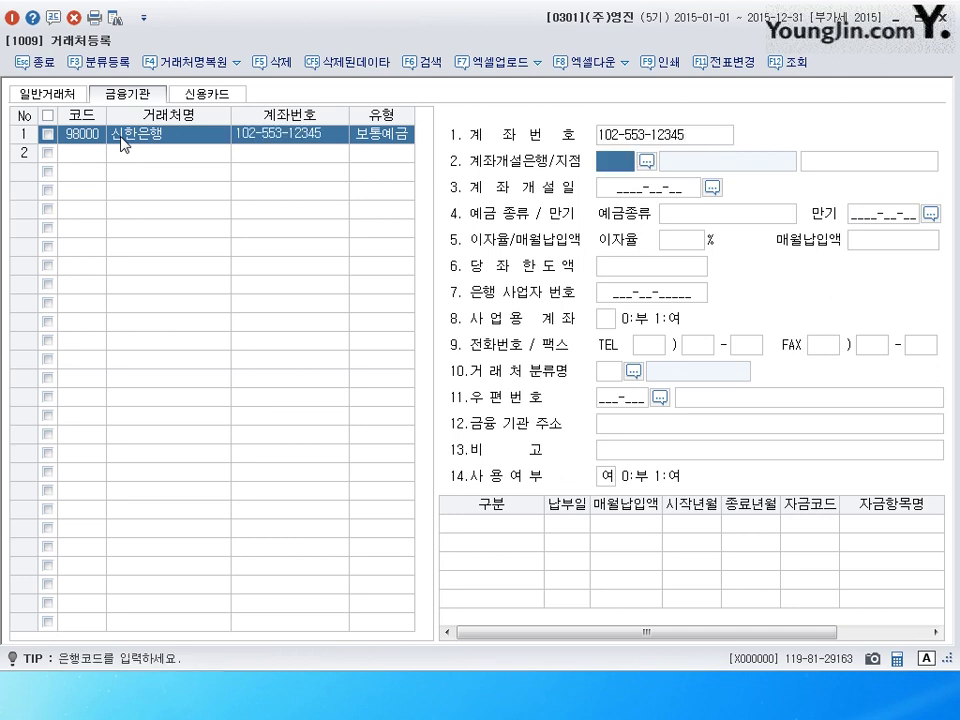
click(207, 94)
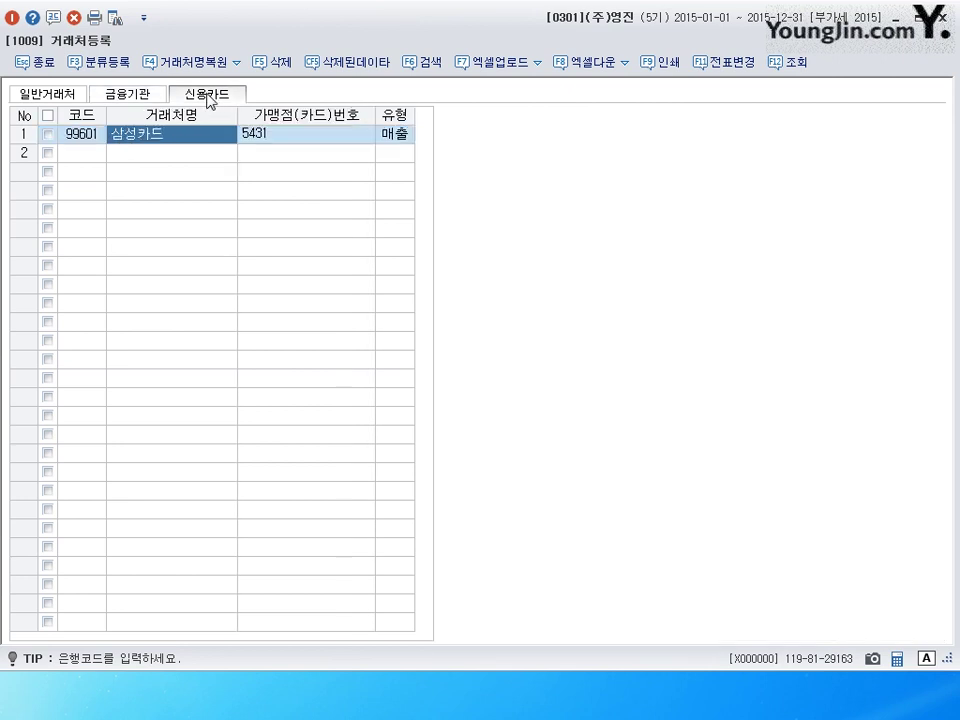
Add card client 99600 신한카드 with type 1:매출 and its merchant number.
click(77, 154)
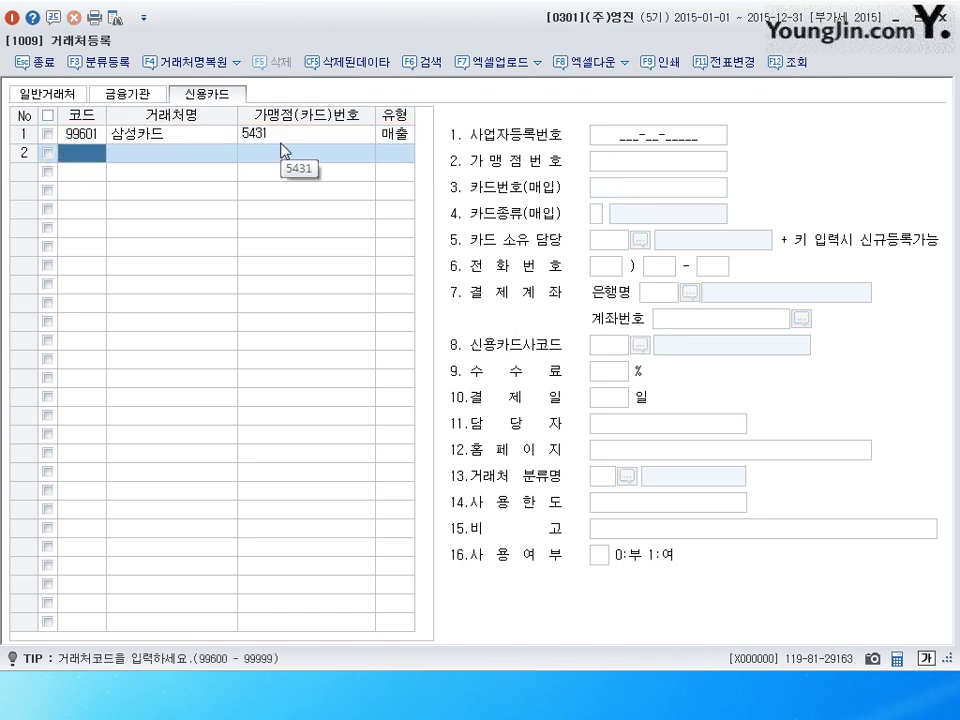
text(99600)
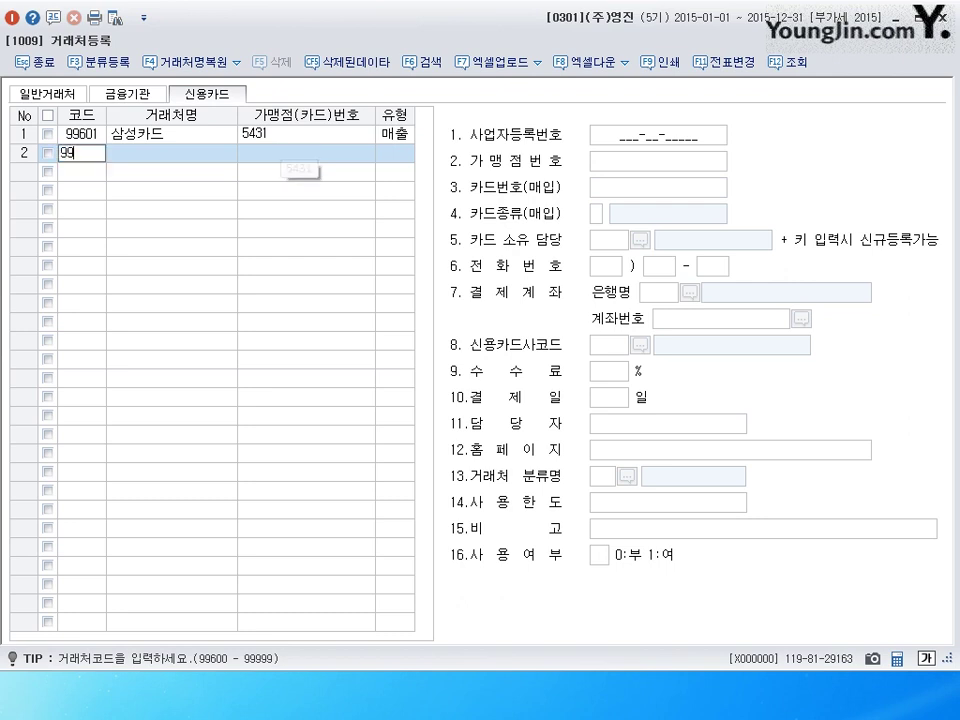
key(Return)
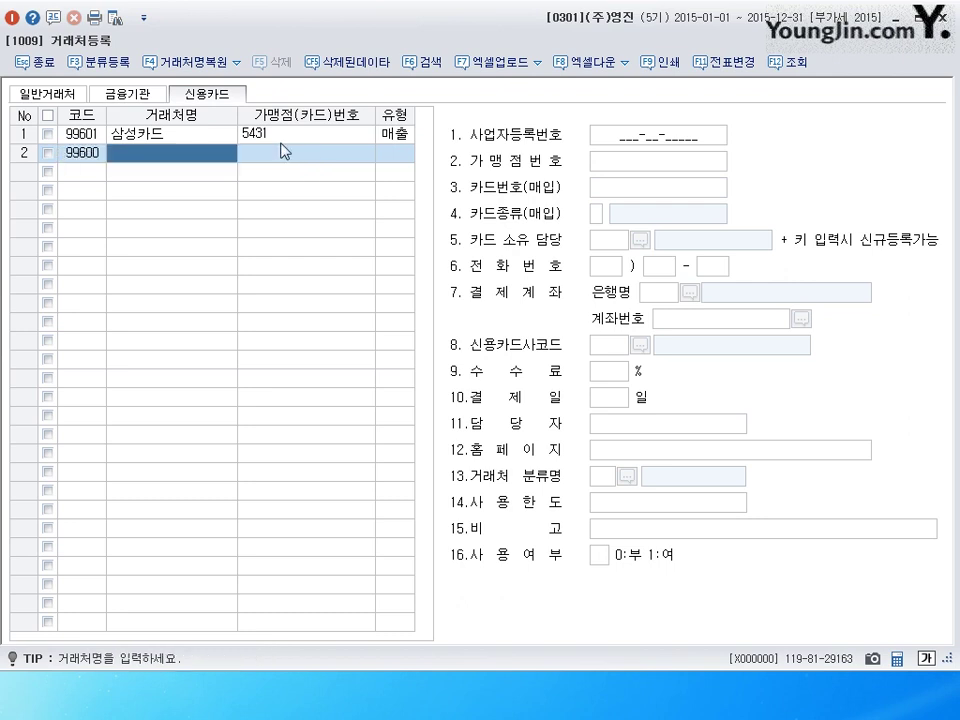
text(신한카드)
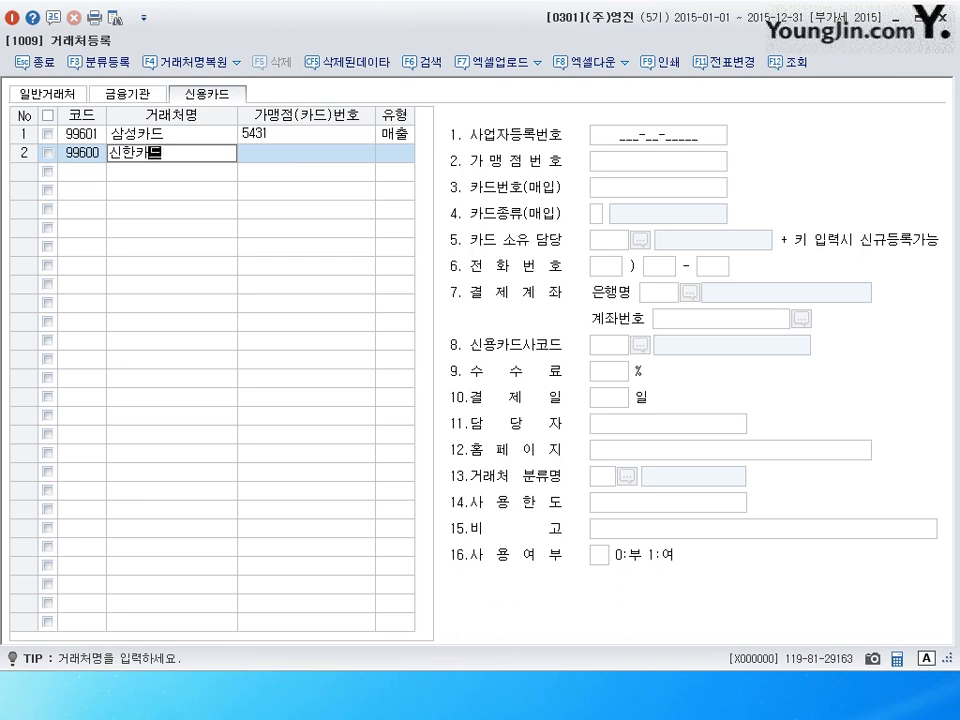
key(Return)
key(Return)
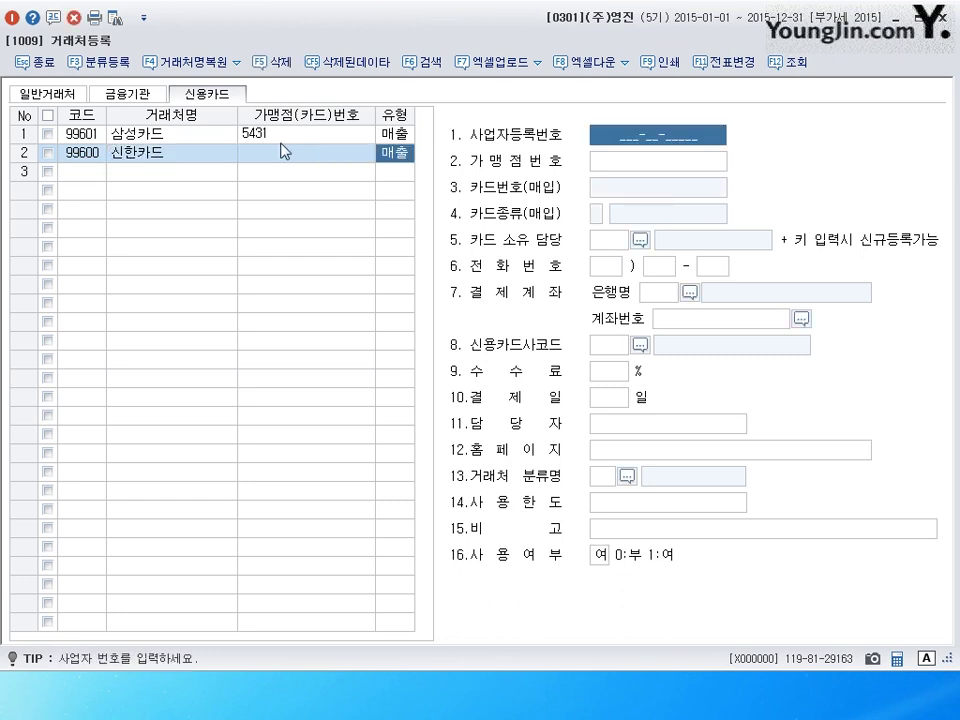
key(Return)
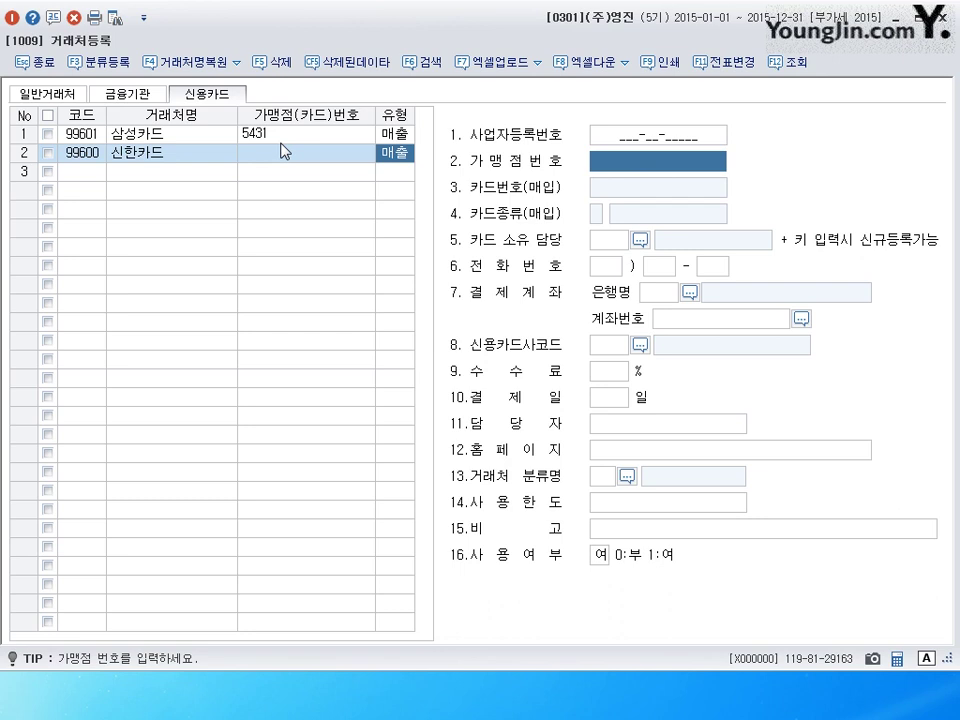
text(12345)
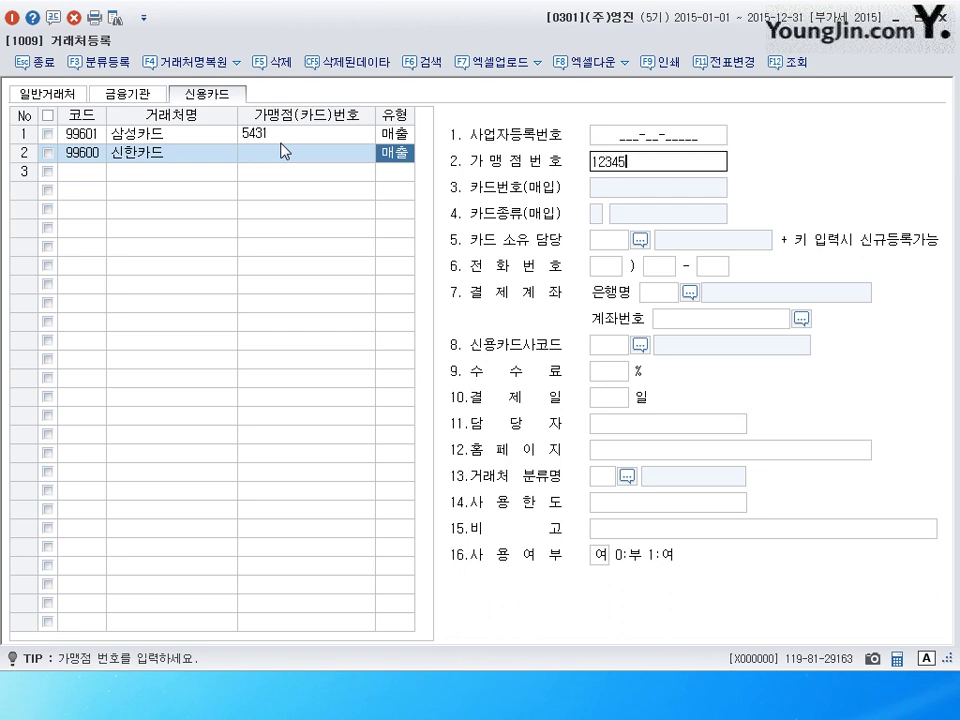
key(Return)
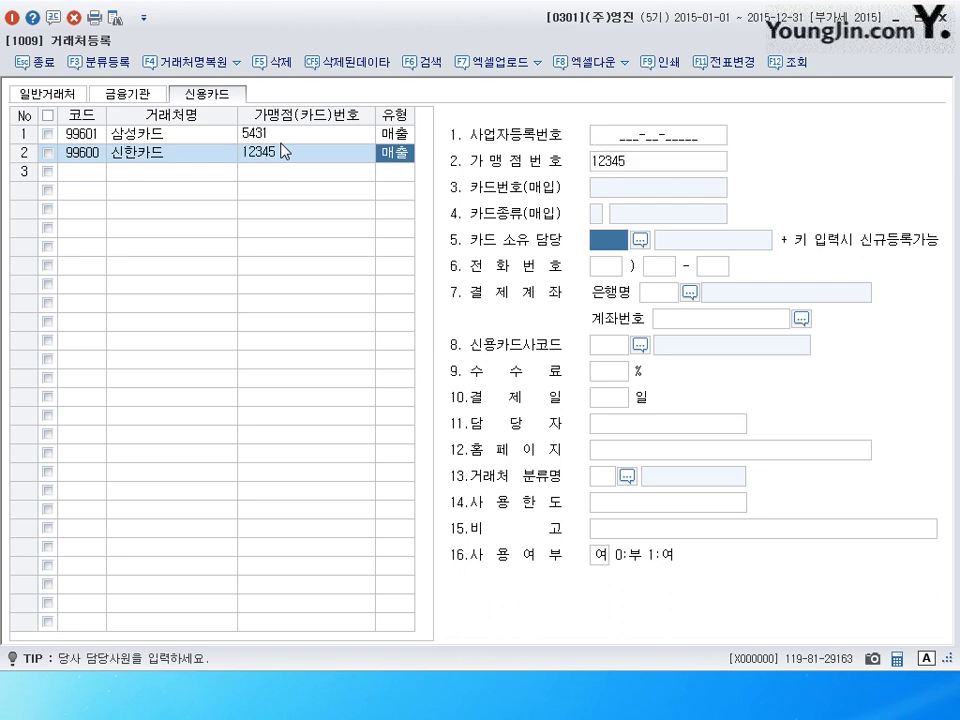
click(95, 176)
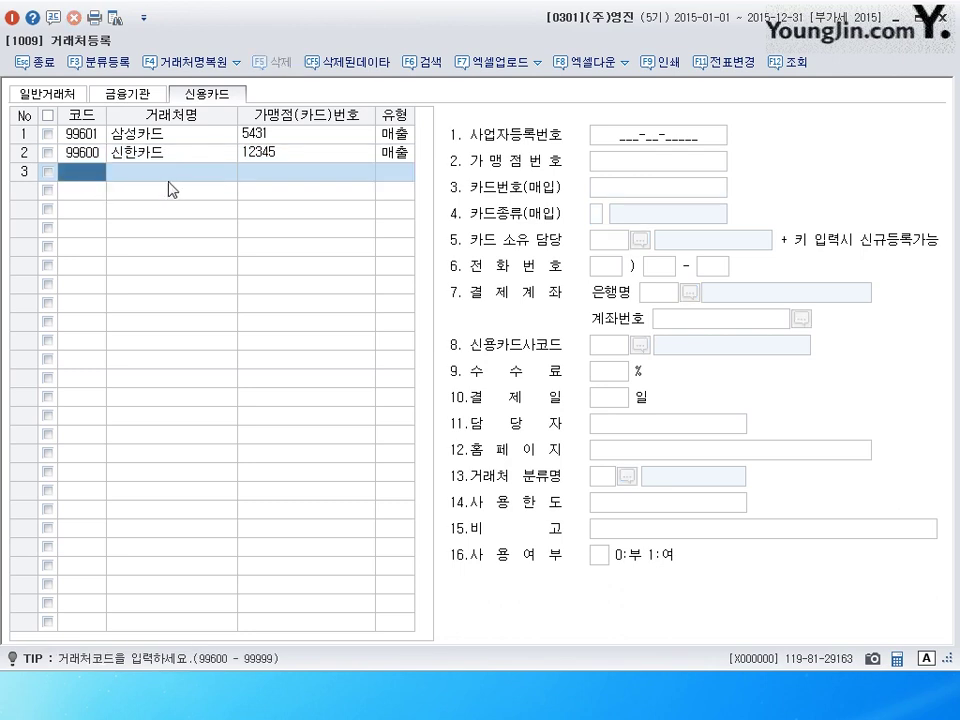
Add card client 99602 국민카드 with type 매입 and its purchase card number.
text(99602)
key(Return)
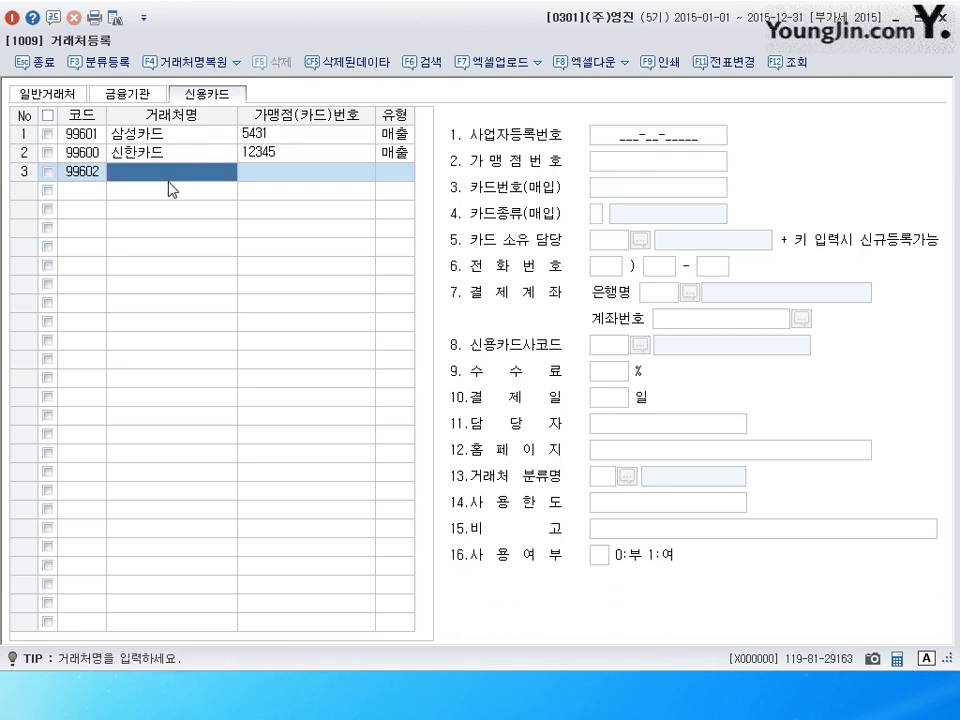
text(구귀)
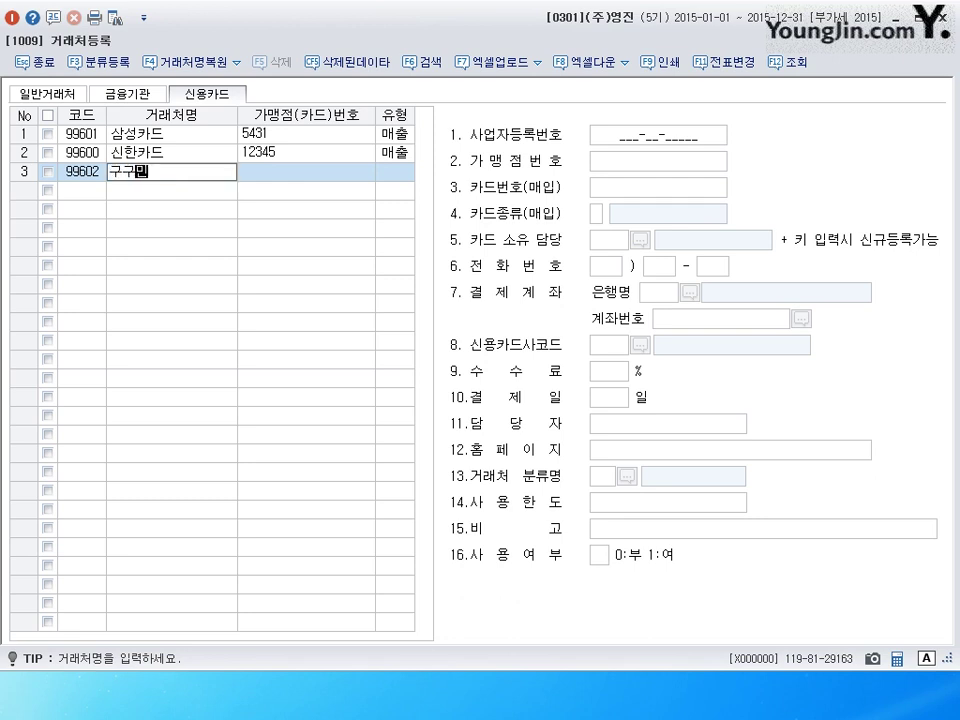
key(BackSpace)
key(BackSpace)
key(BackSpace)
text(국미나)
key(BackSpace)
key(BackSpace)
key(BackSpace)
text(민카드)
key(Return)
key(Return)
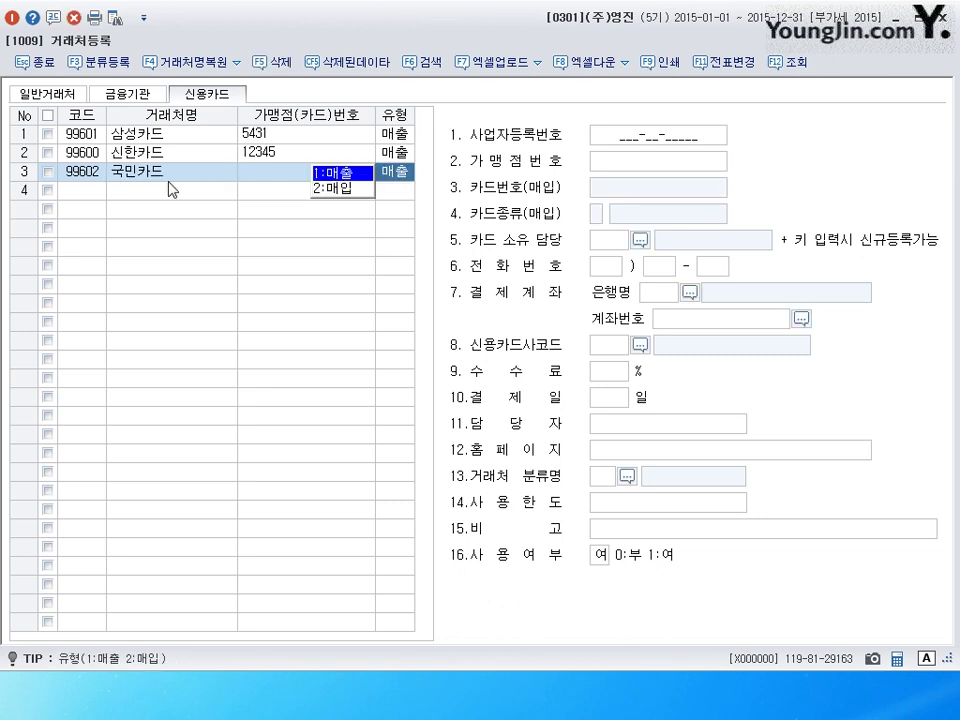
click(355, 189)
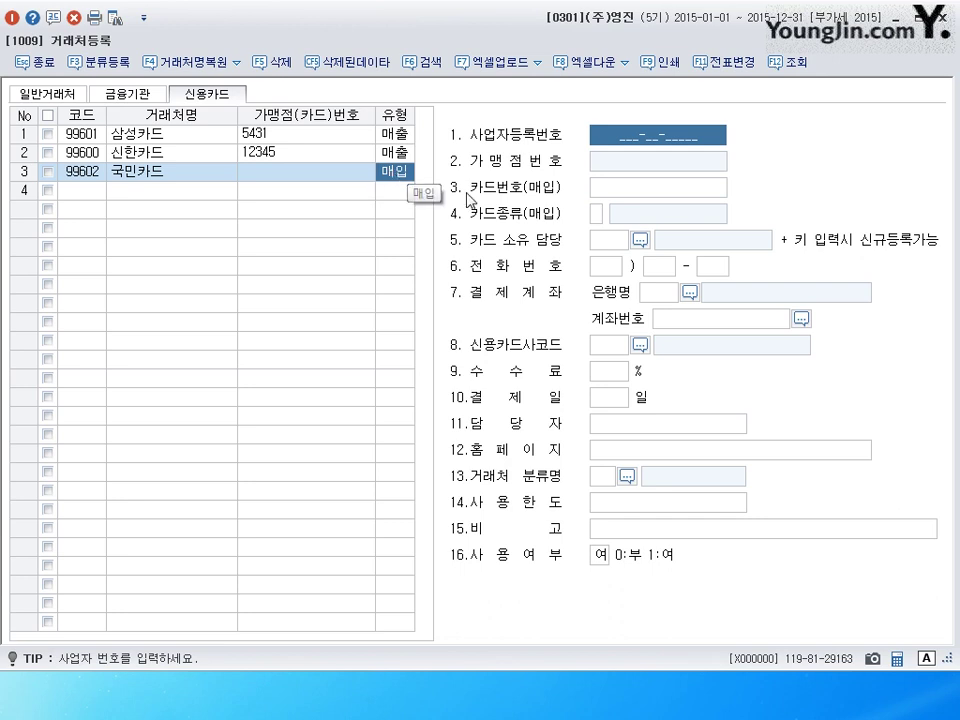
click(620, 190)
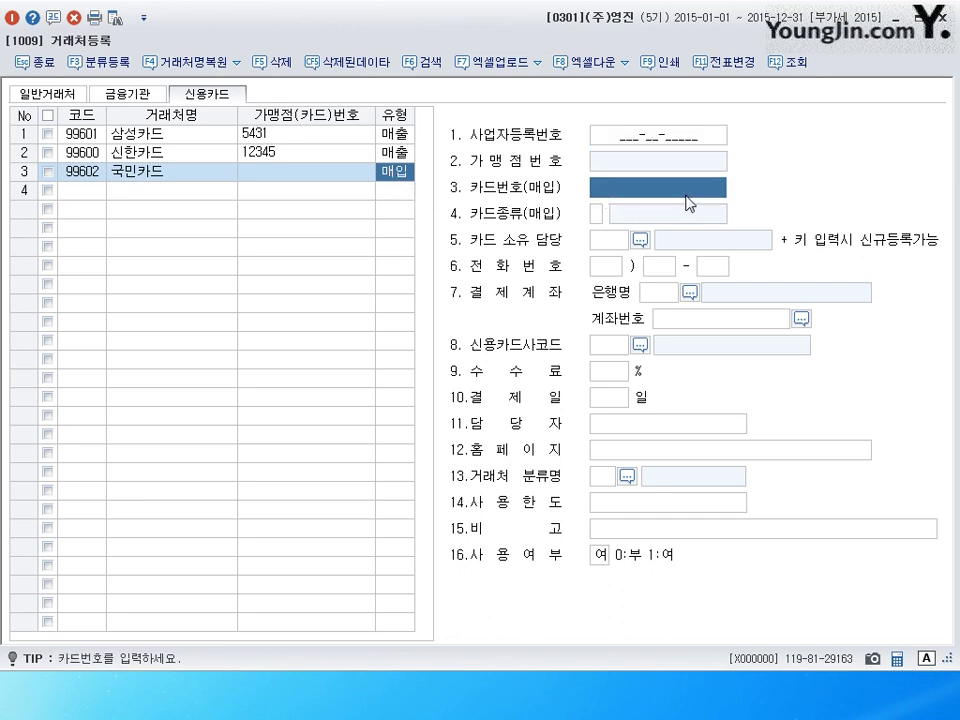
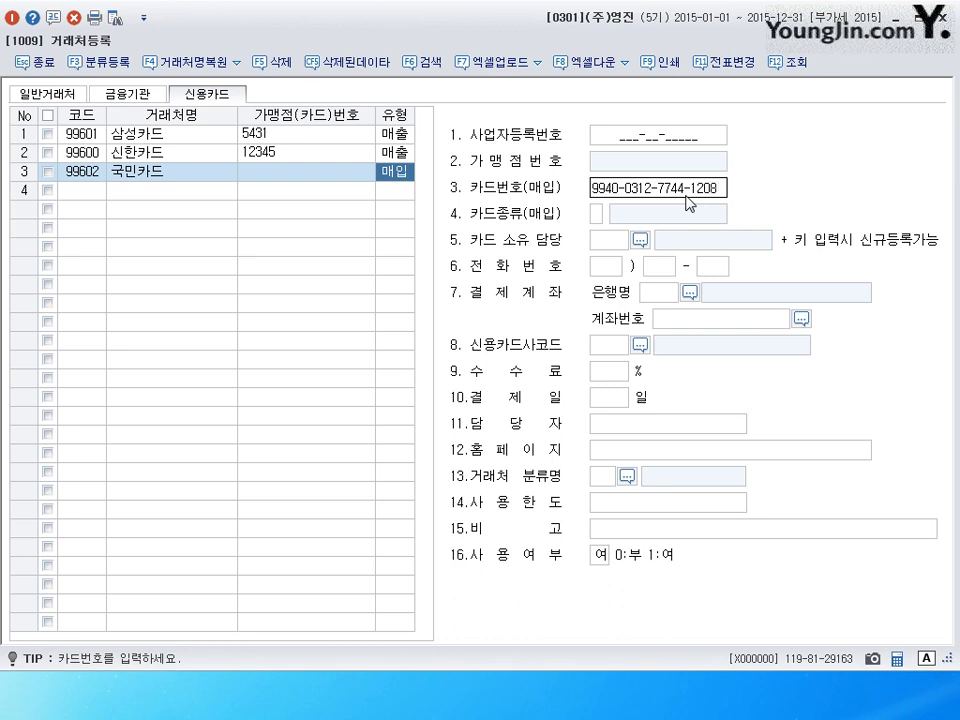
key(Return)
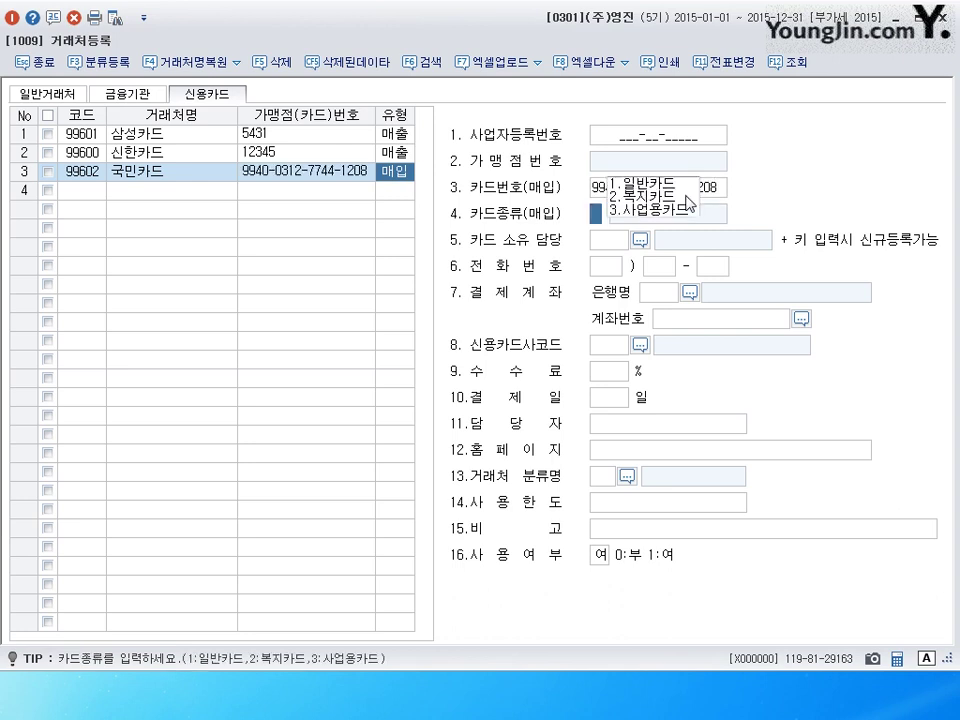
Review the 삼성카드, 신한카드 and 국민카드 rows and check the card type choices without changing them.
click(149, 195)
click(146, 171)
click(139, 157)
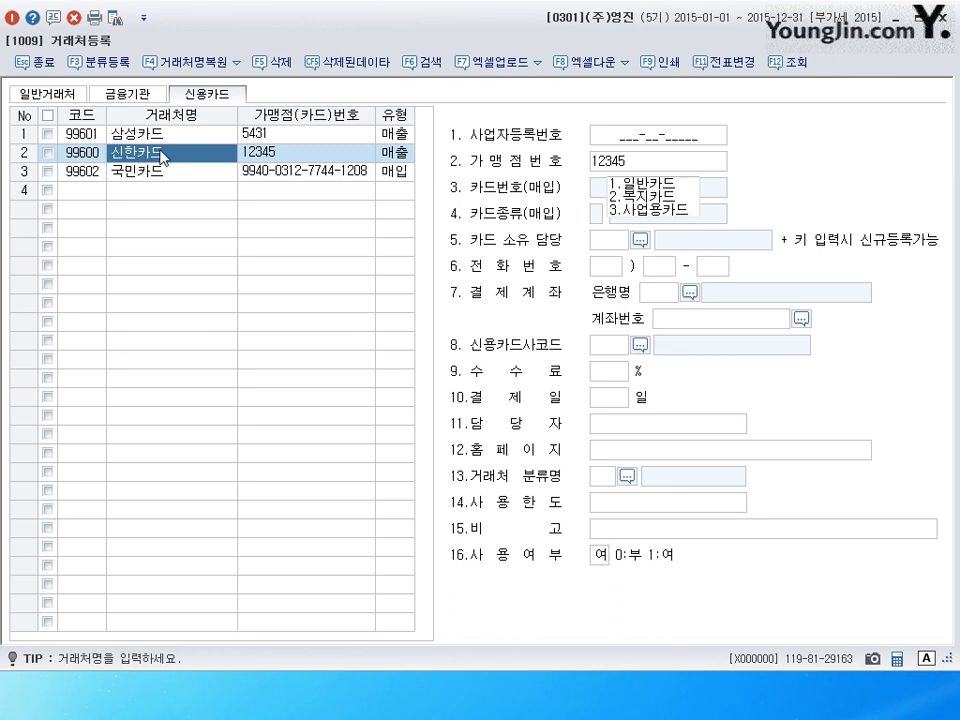
click(125, 133)
click(182, 172)
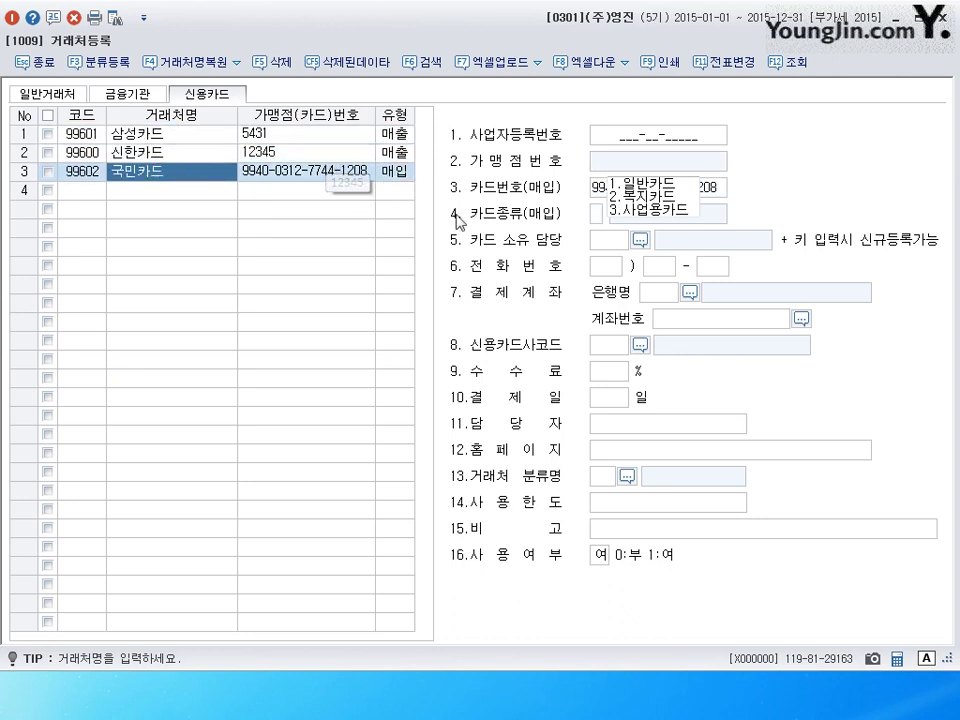
key(Return)
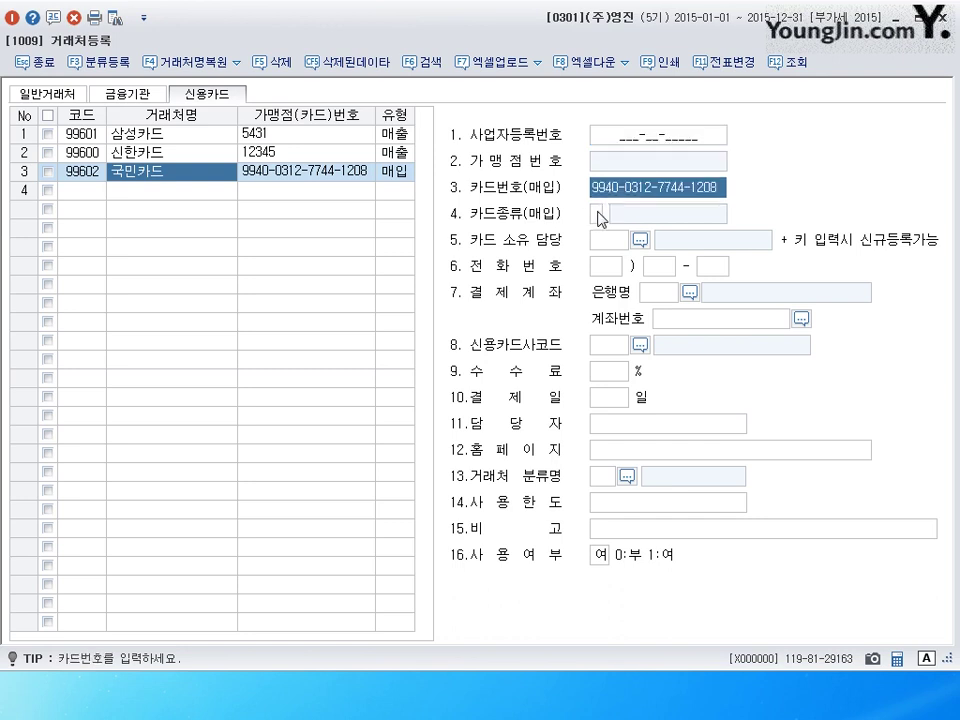
click(599, 215)
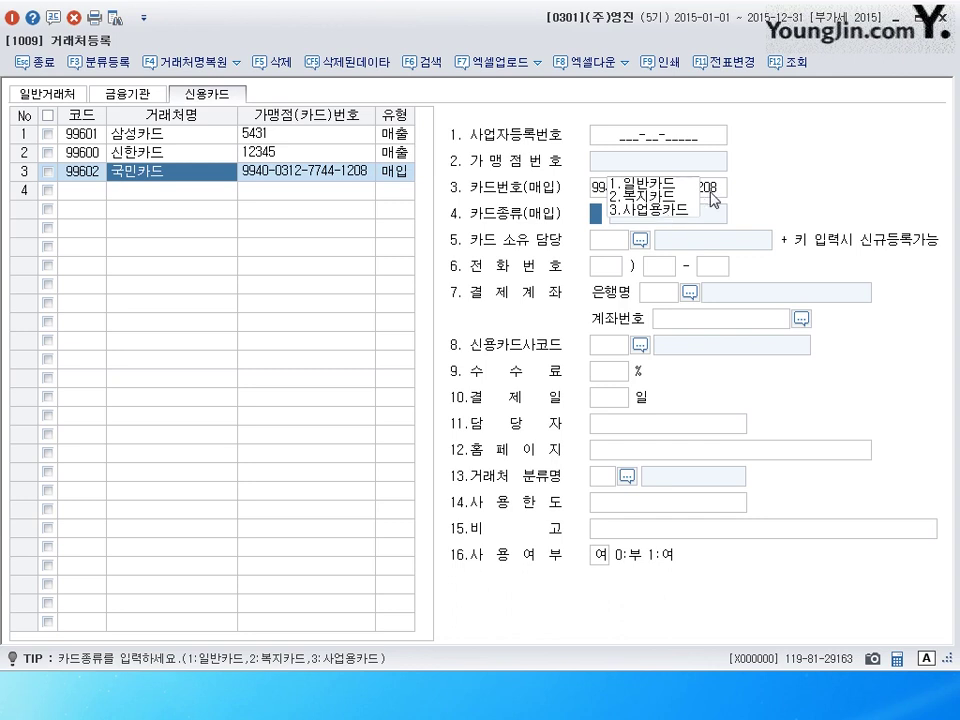
click(715, 193)
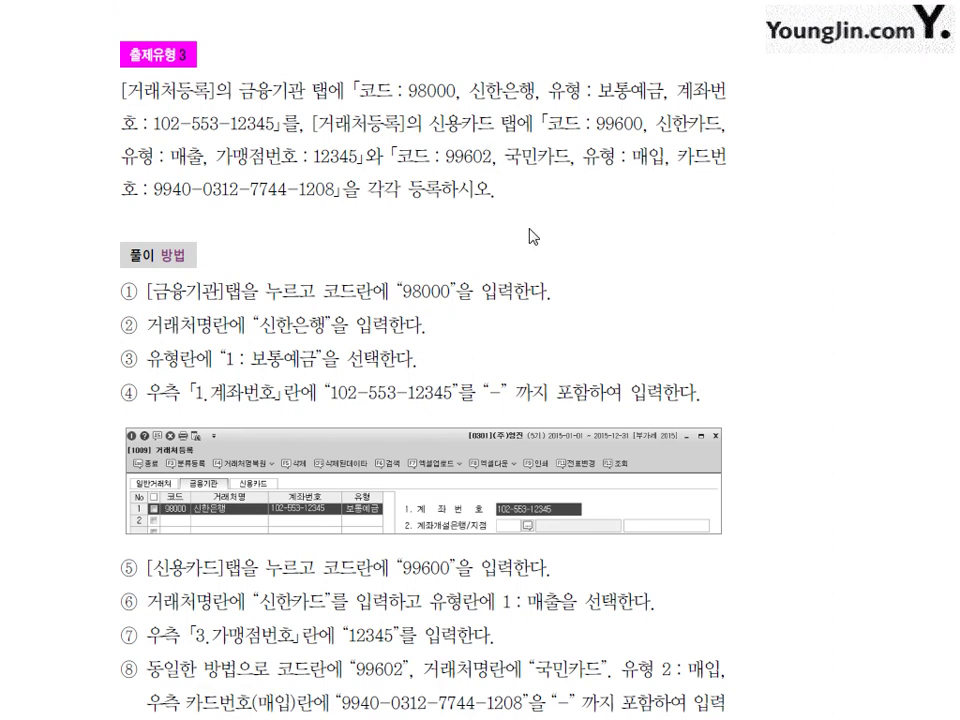
Scroll the textbook down to where section 03 계정과목 및 적요등록 begins.
scroll(530, 236, down, 15)
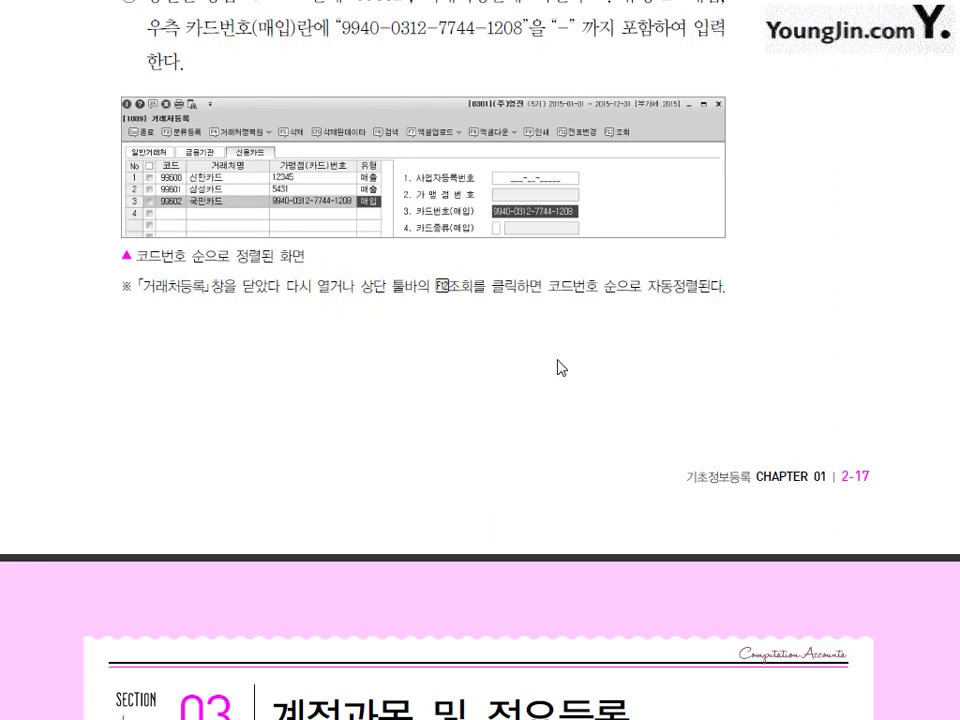
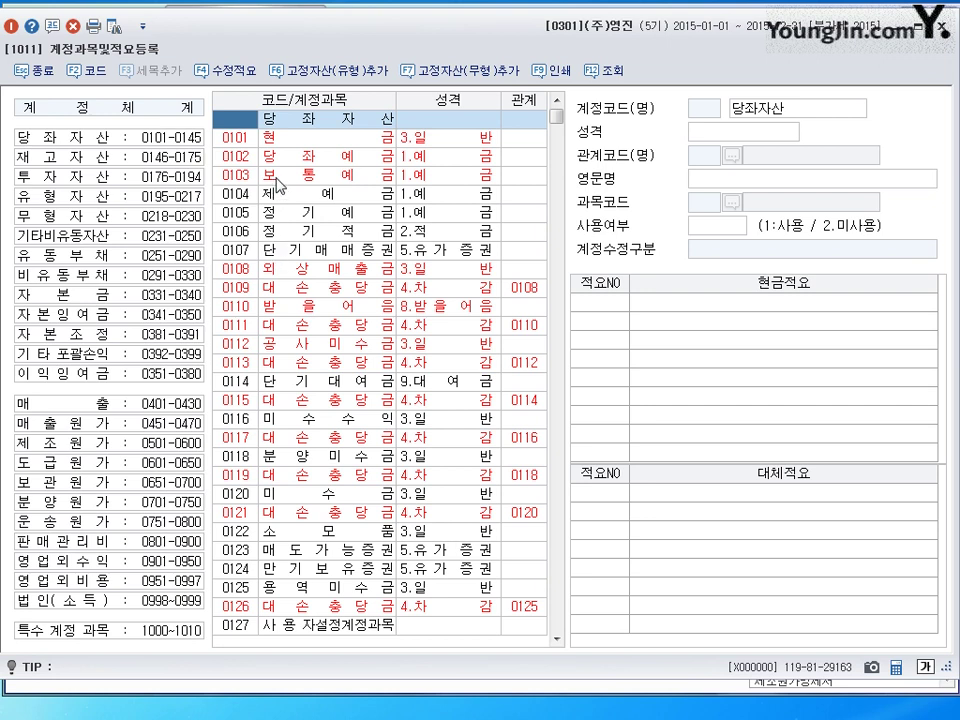
Compare the memos of cash 0101, current deposits 0102 and ordinary deposits 0103.
click(237, 140)
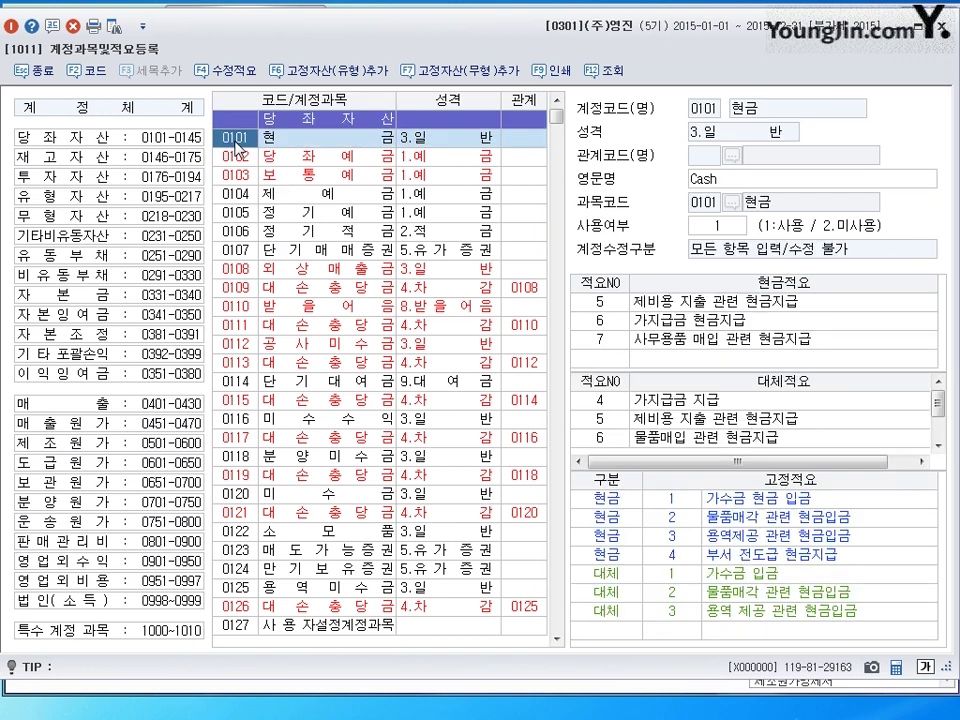
click(237, 156)
click(237, 145)
click(240, 157)
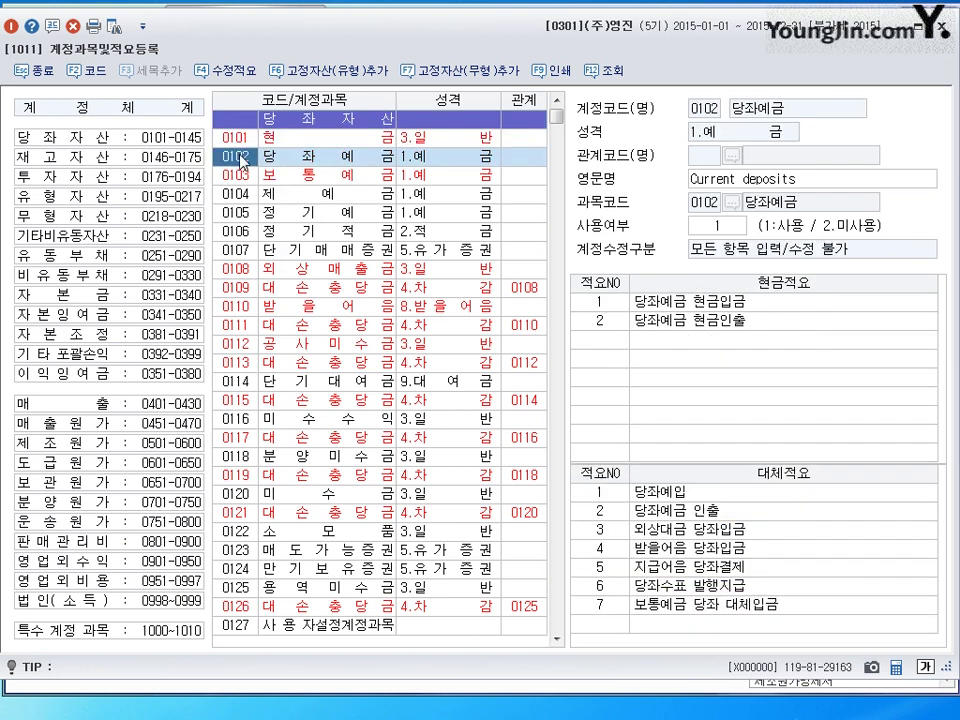
click(242, 146)
click(240, 157)
click(240, 140)
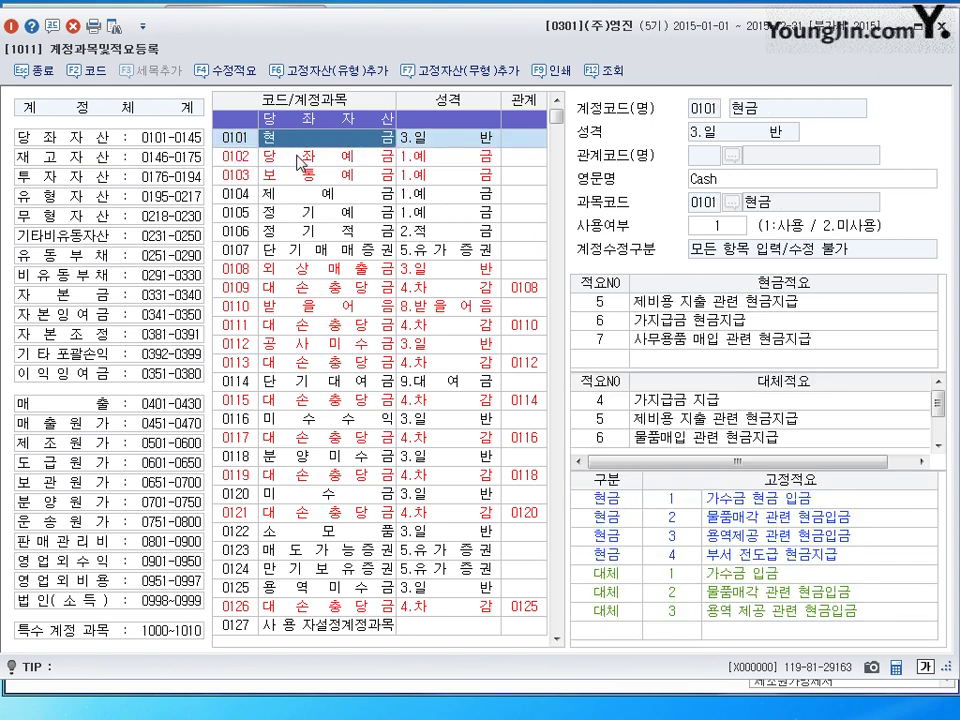
click(298, 158)
click(300, 181)
click(241, 143)
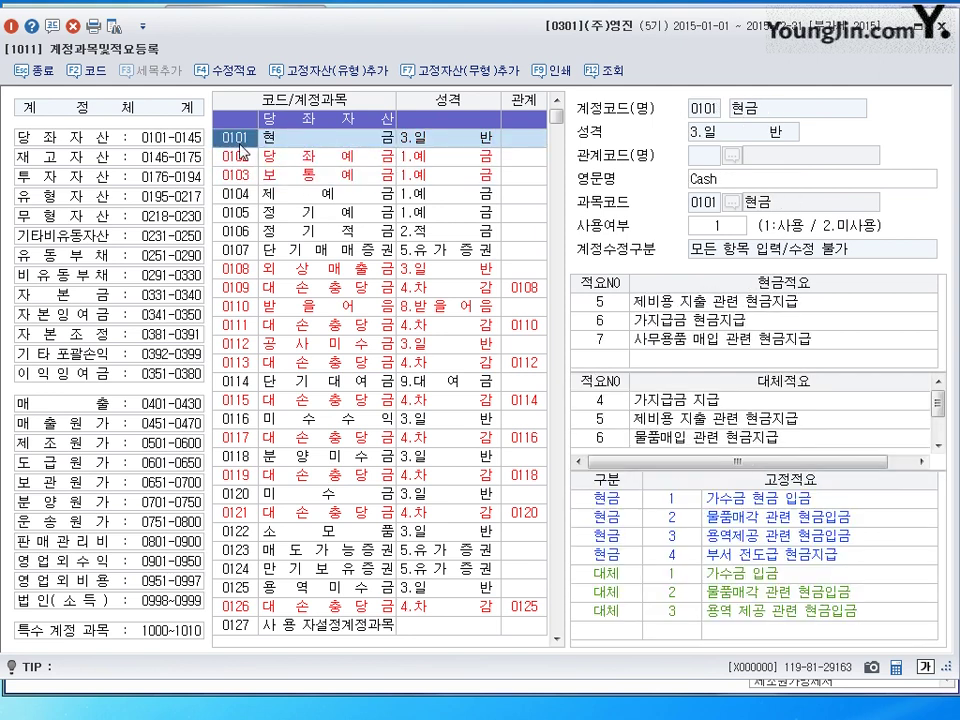
Browse the deposit, time deposits 0105, trading securities and accrued revenue 0116 memos, ending on cash 0101.
click(240, 175)
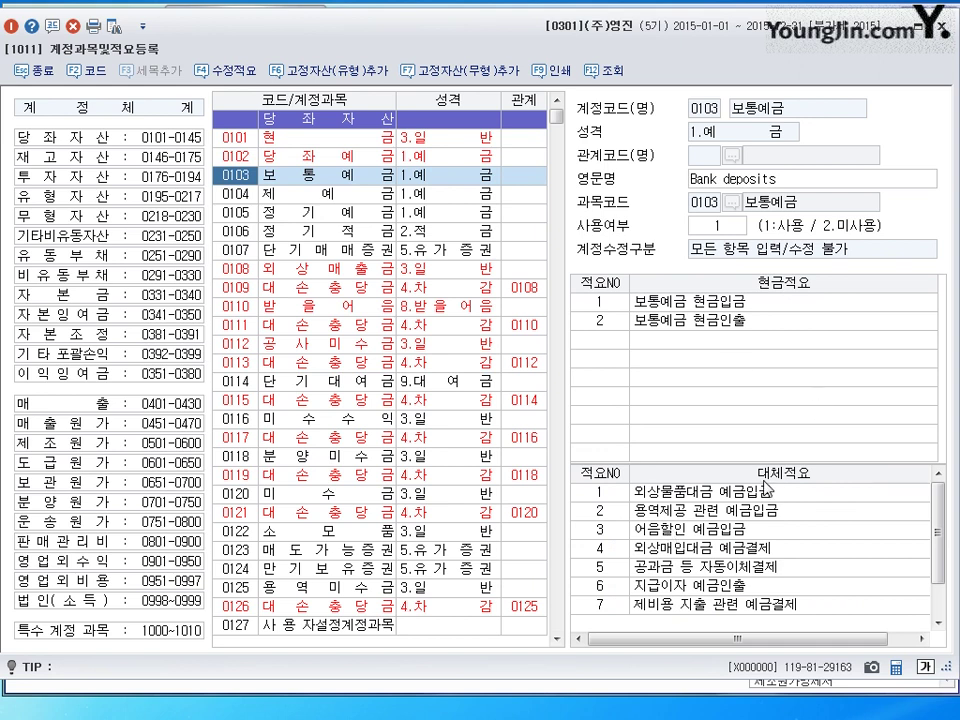
click(240, 157)
click(240, 177)
click(240, 212)
click(240, 249)
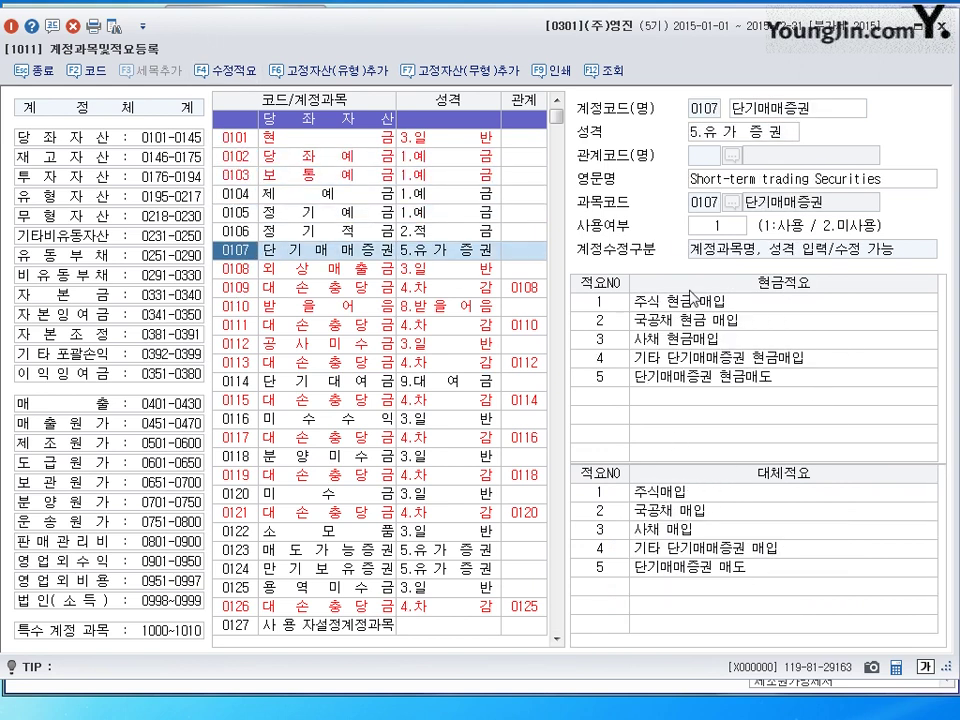
click(311, 424)
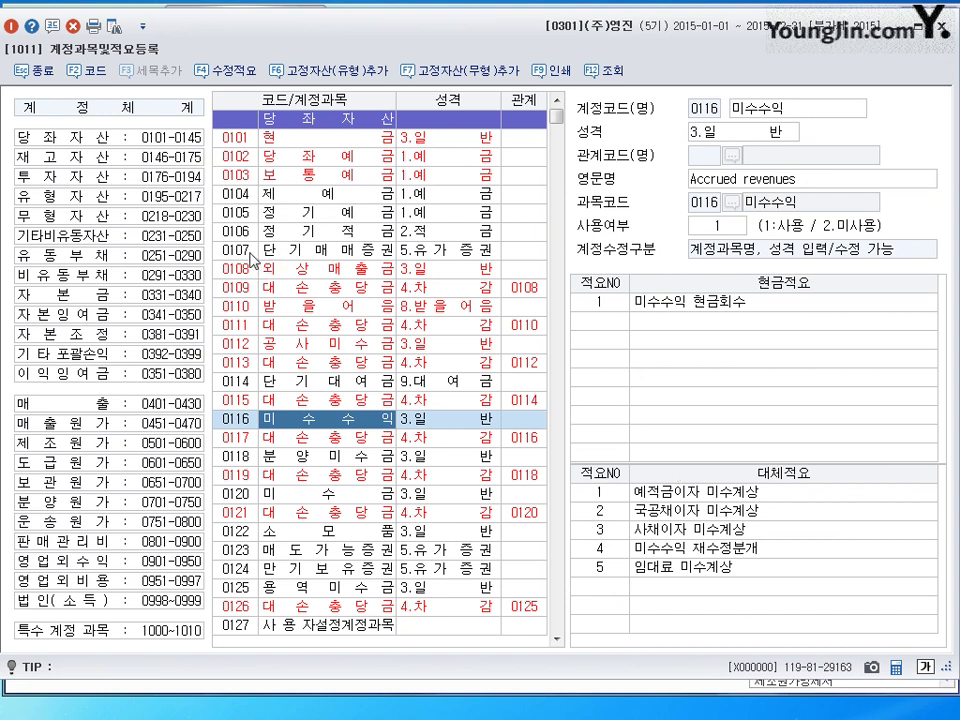
click(300, 249)
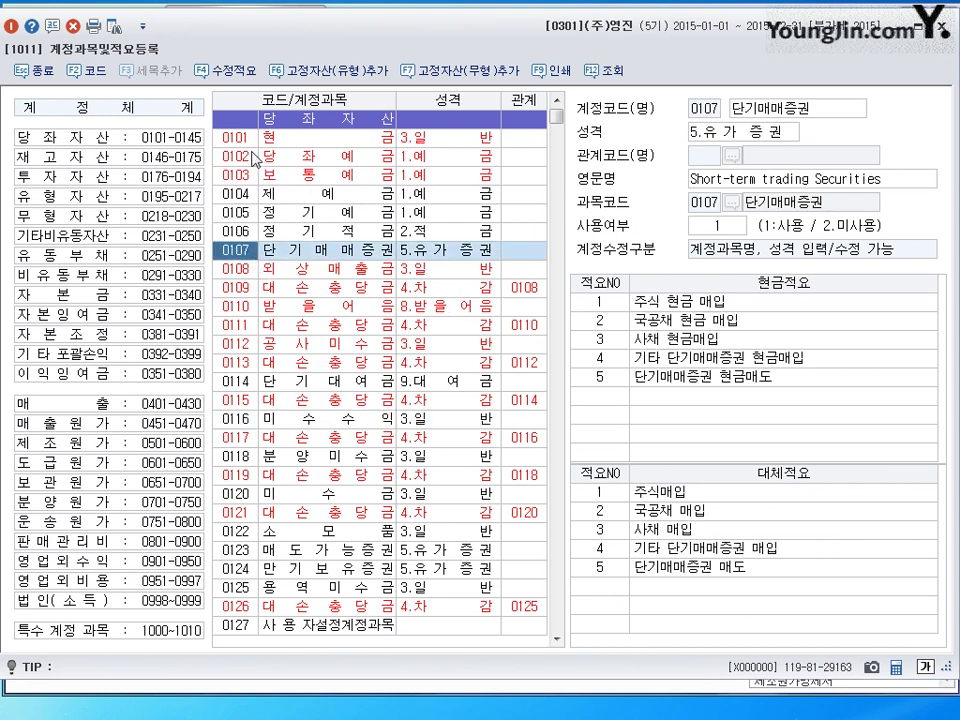
click(240, 137)
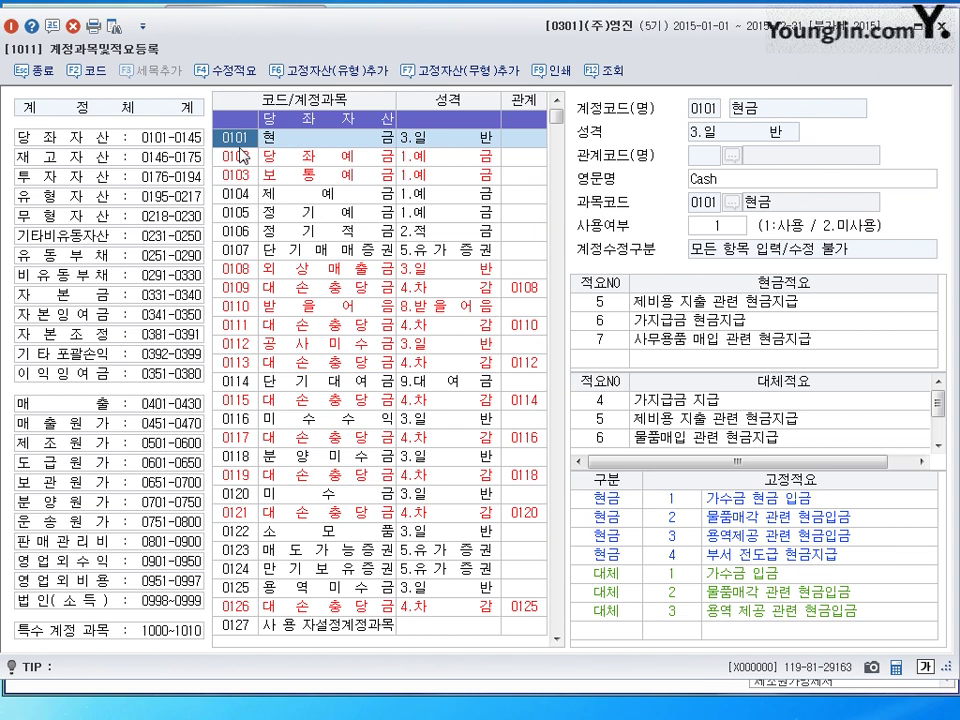
click(240, 155)
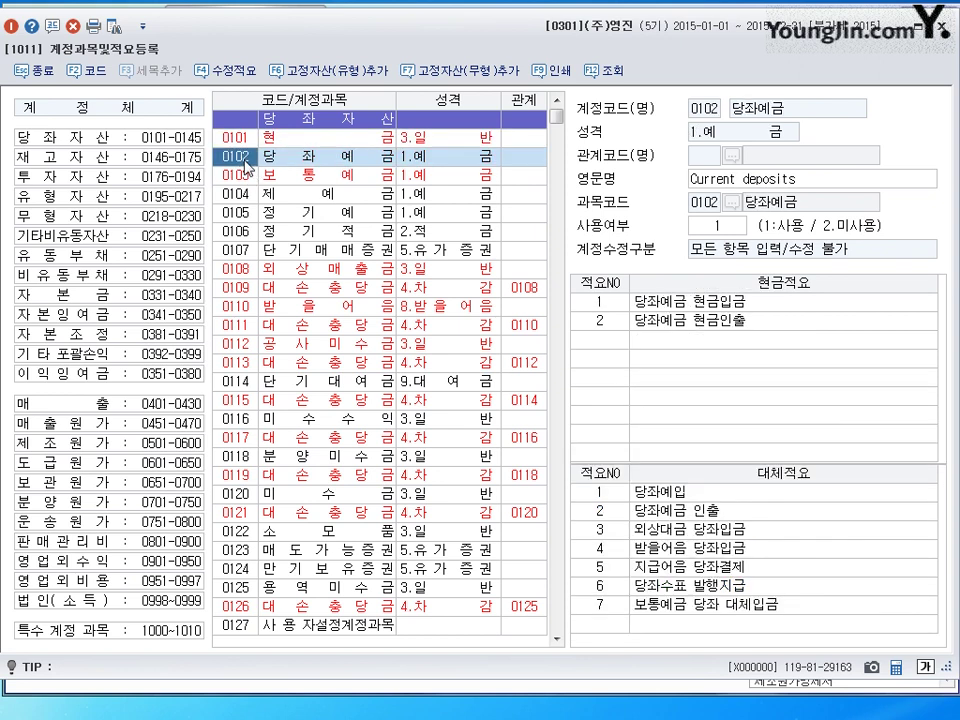
click(238, 137)
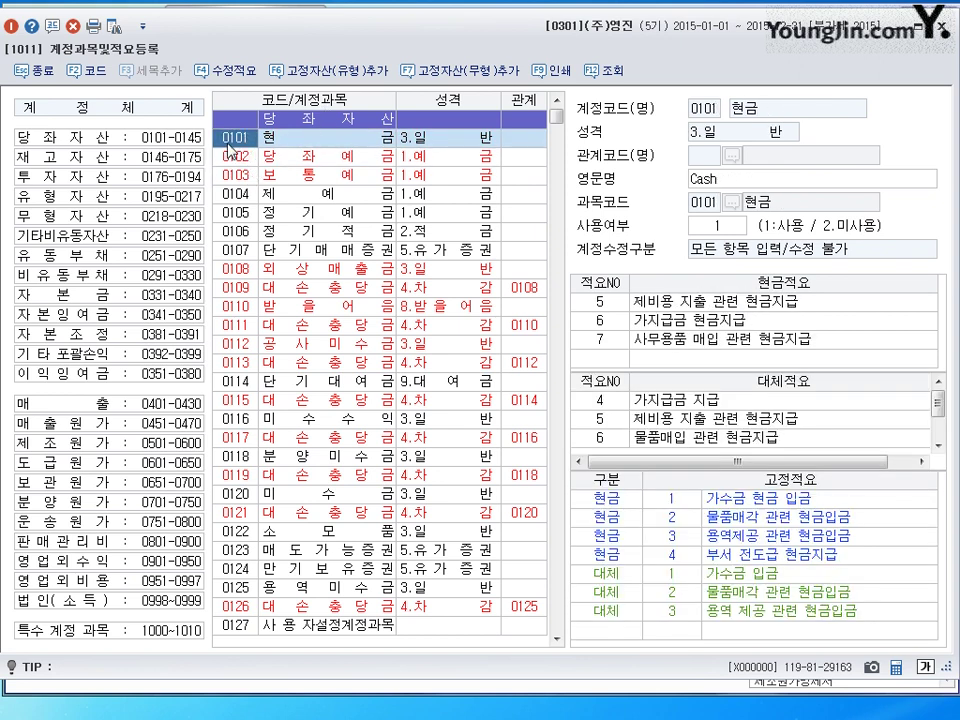
Jump to account 0811 복리후생비 by code and select an empty transfer memo row.
text(0811)
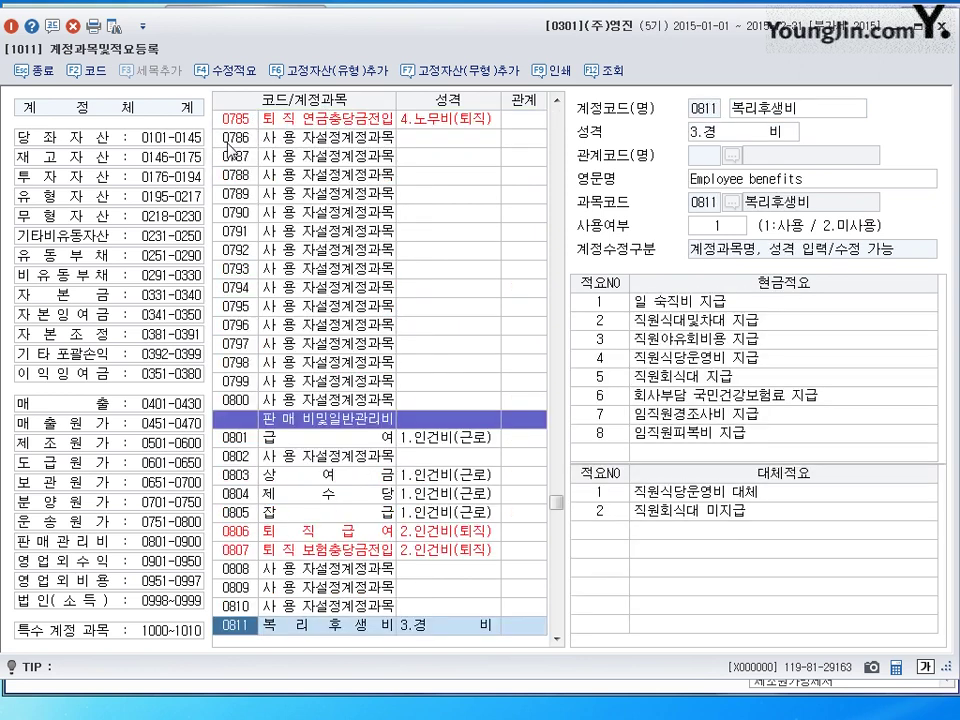
scroll(260, 270, down, 5)
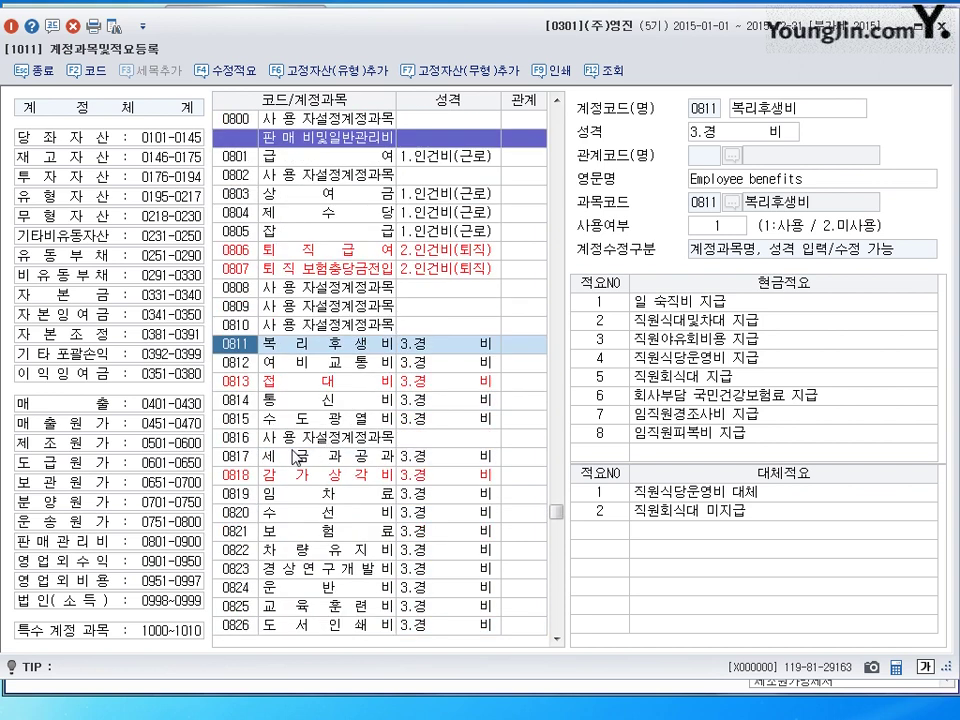
scroll(255, 290, up, 7)
scroll(255, 290, up, 5)
scroll(253, 250, down, 6)
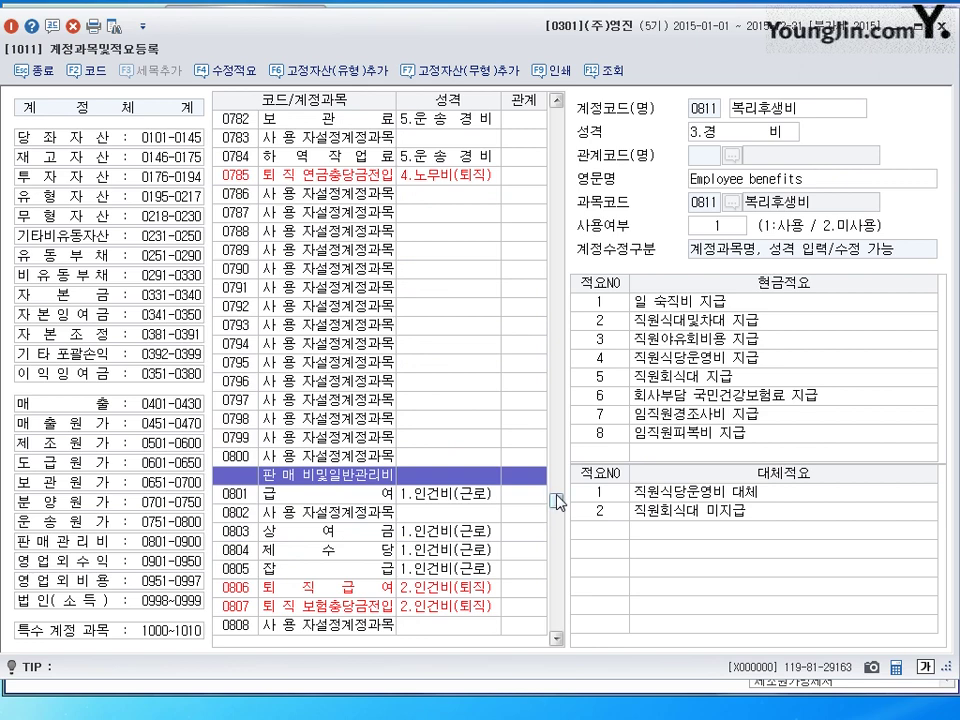
drag(555, 500, 562, 120)
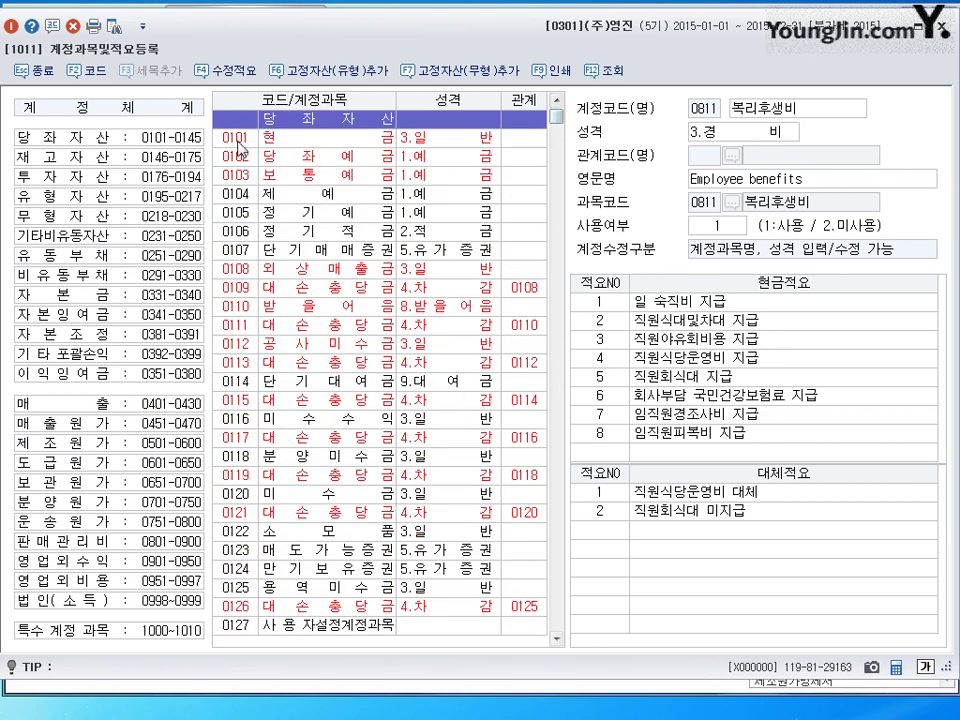
click(235, 120)
click(236, 141)
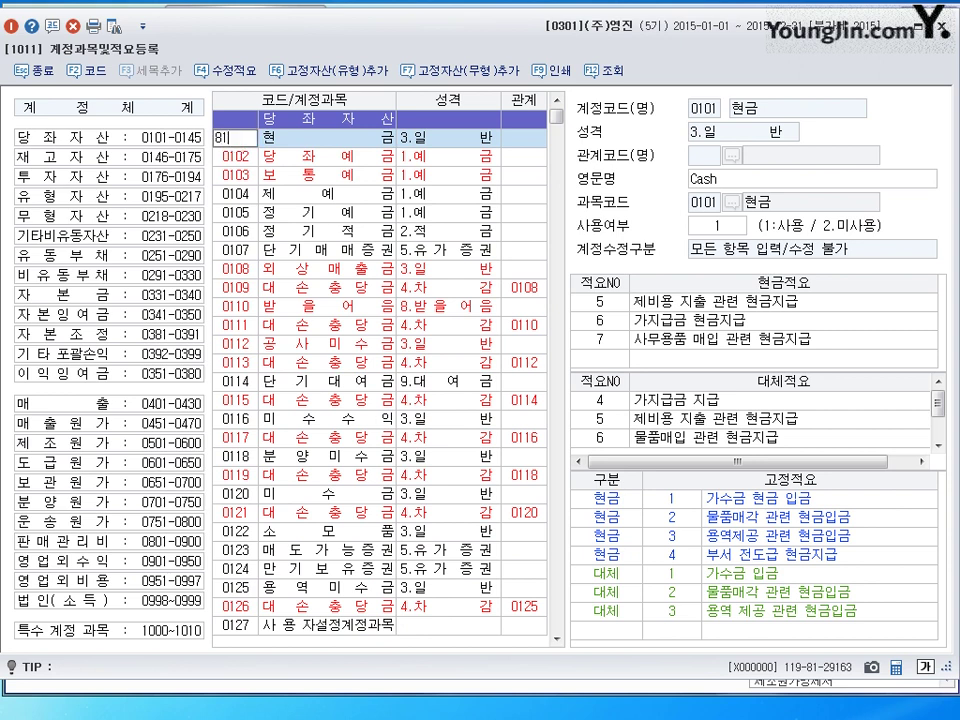
text(0811)
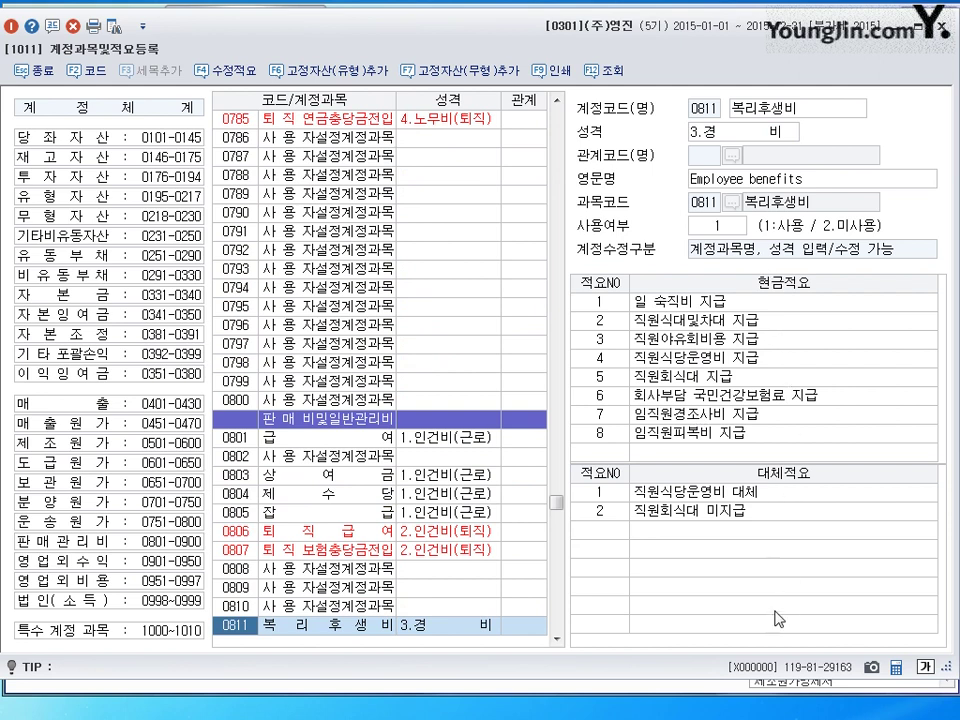
click(601, 531)
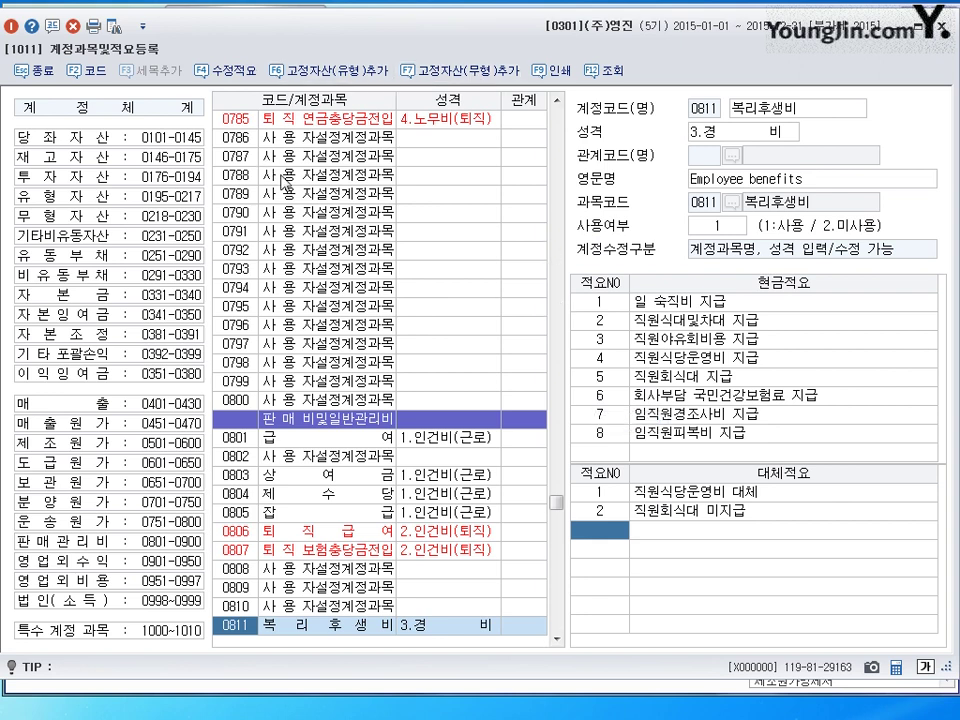
Browse the current, inventory, investment, tangible and intangible asset categories, then return to current assets.
click(52, 136)
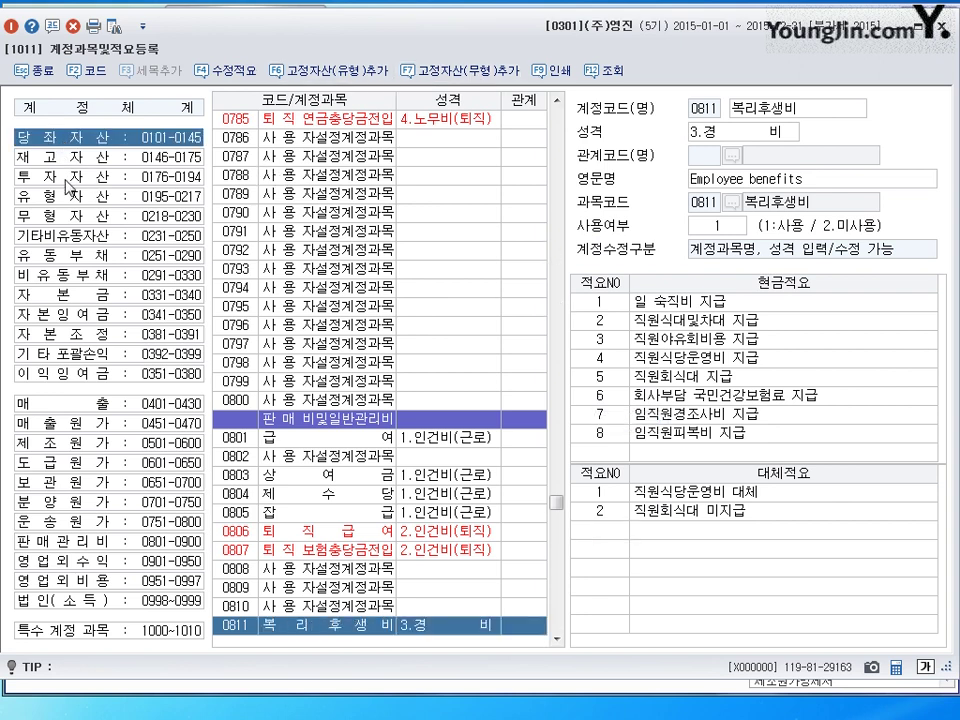
click(60, 162)
key(Up)
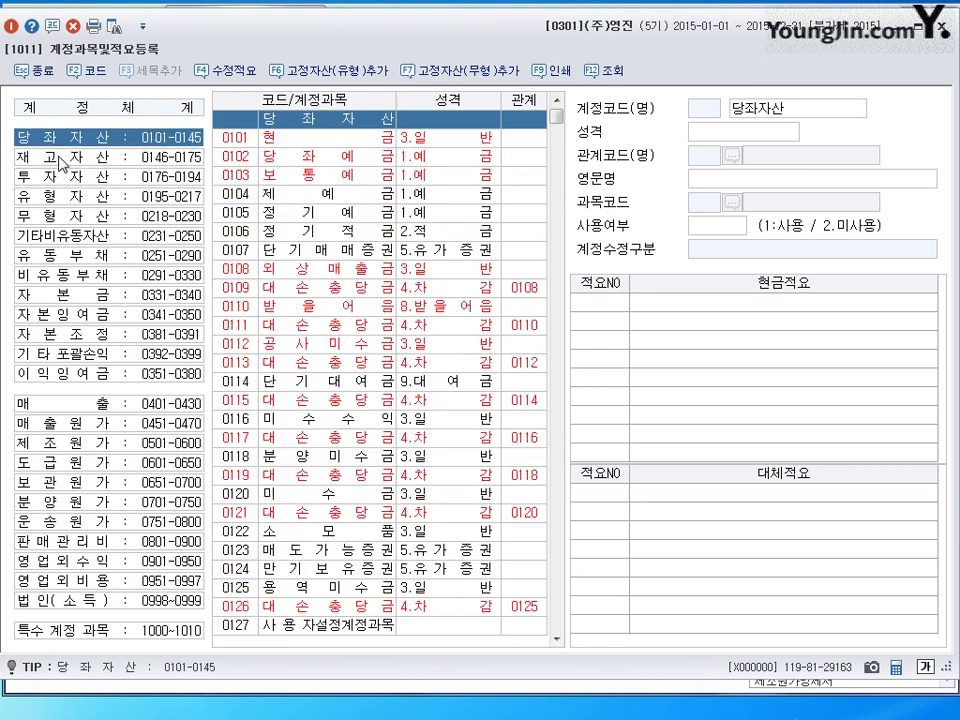
key(Down)
click(61, 179)
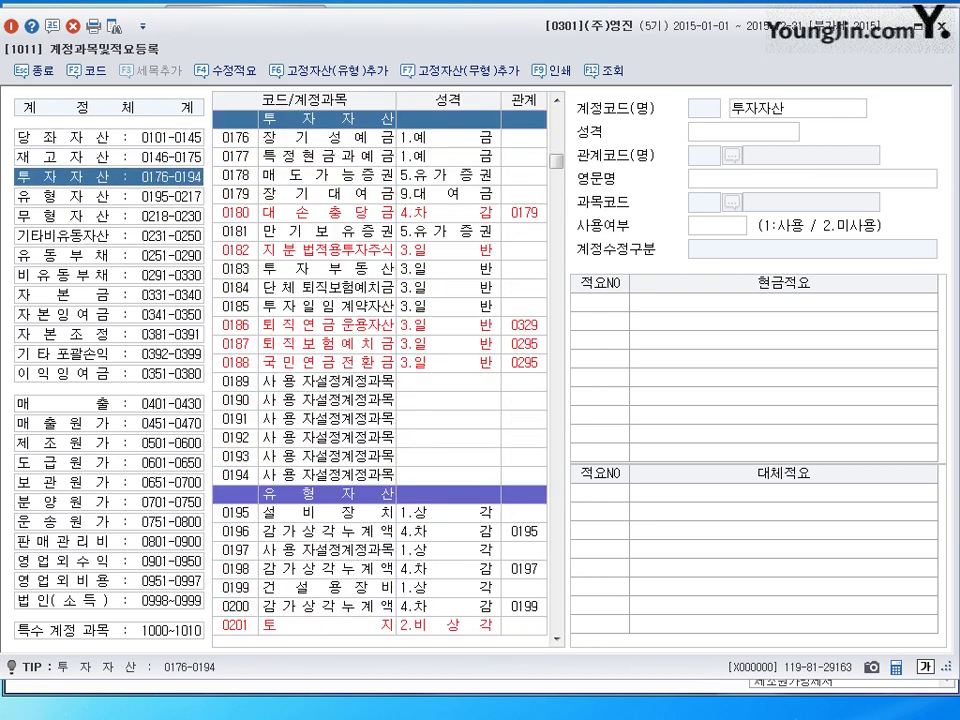
click(72, 203)
click(76, 215)
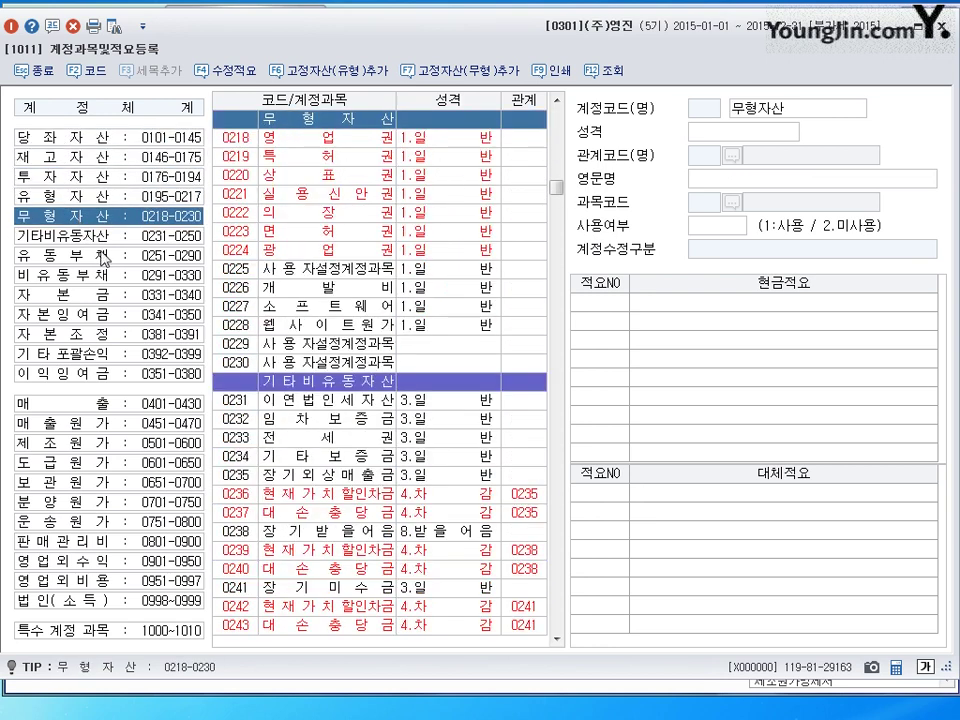
click(96, 137)
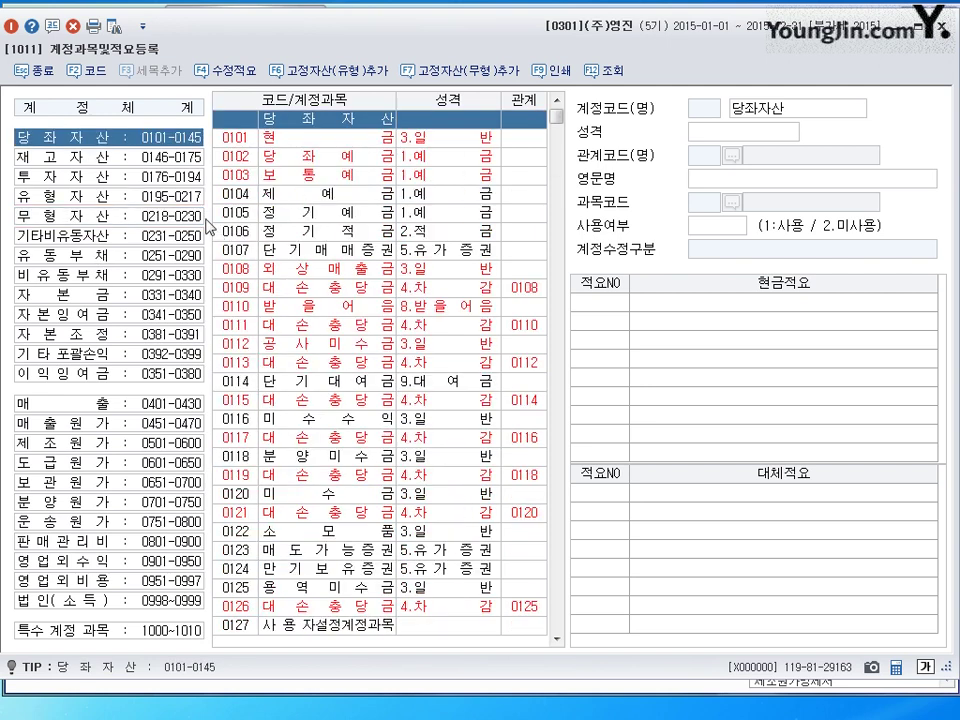
Step through 재고자산 and 유형자산 with the arrow keys, ending back on 당좌자산.
click(152, 157)
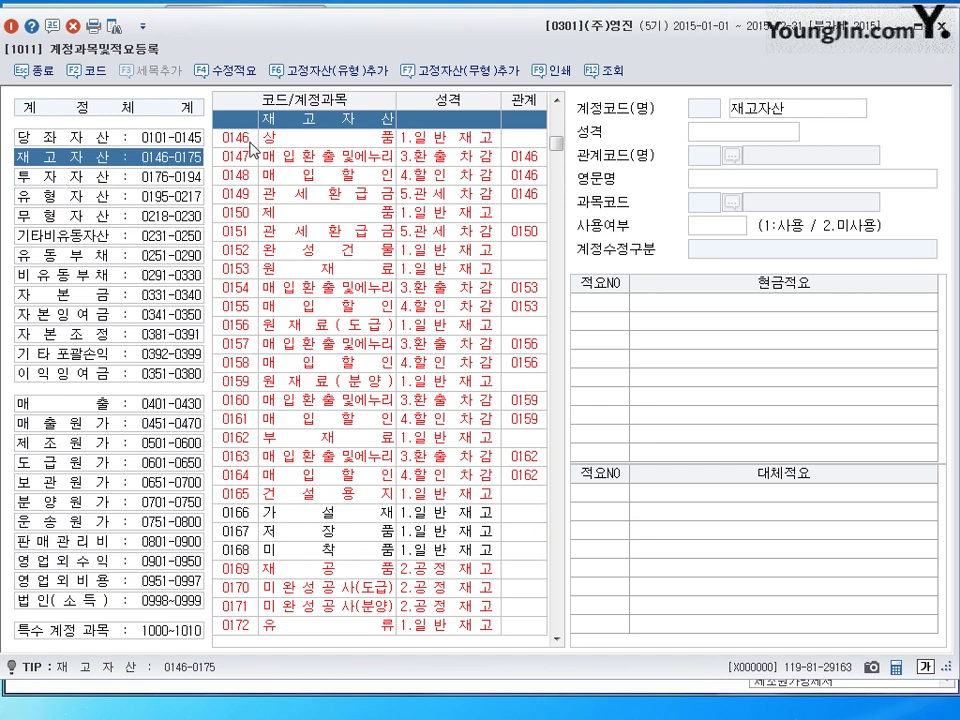
click(70, 184)
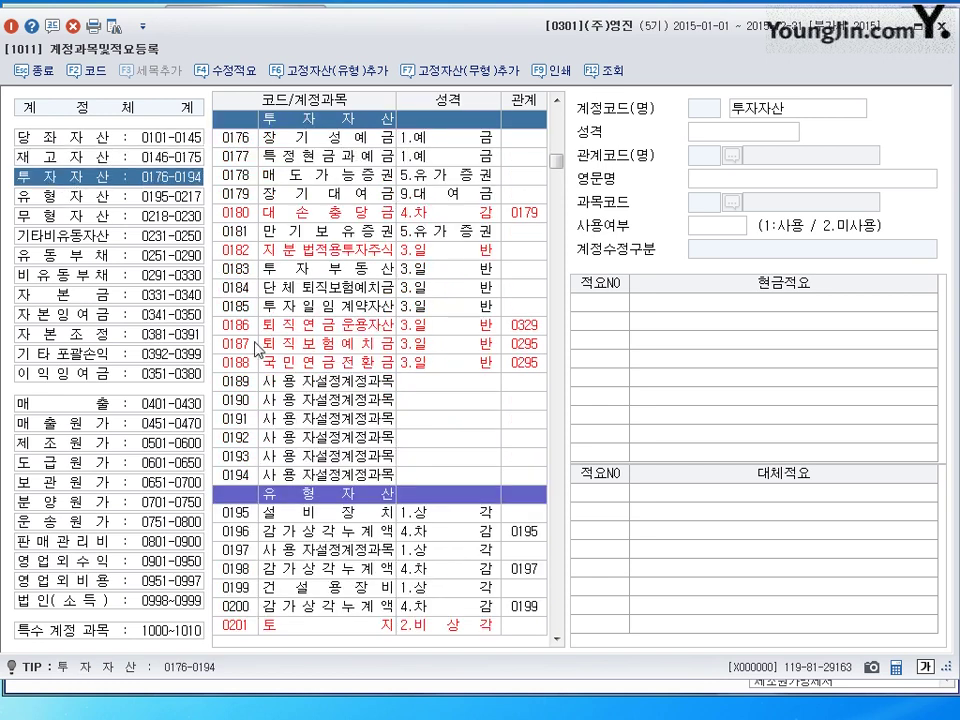
key(Down)
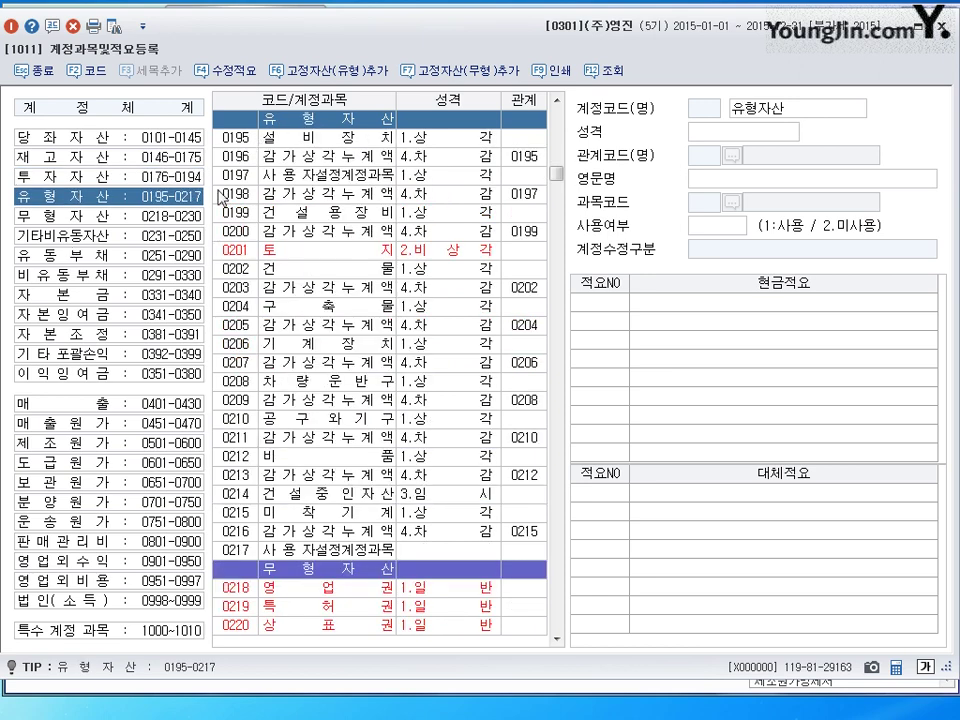
drag(553, 176, 556, 140)
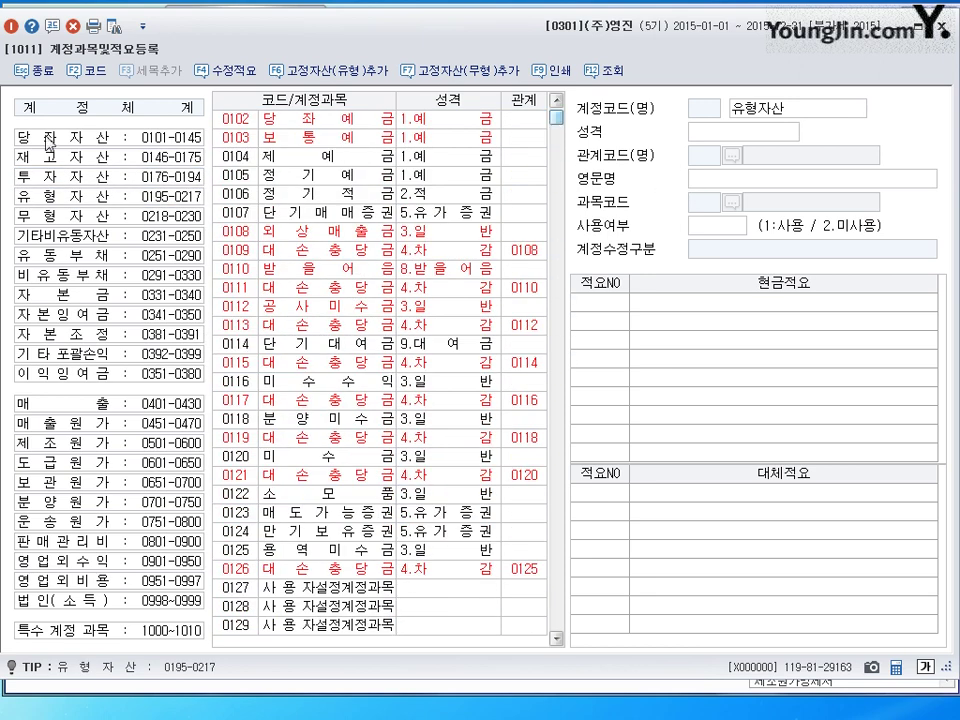
key(Up)
key(Up)
scroll(484, 163, down, 15)
scroll(470, 150, up, 20)
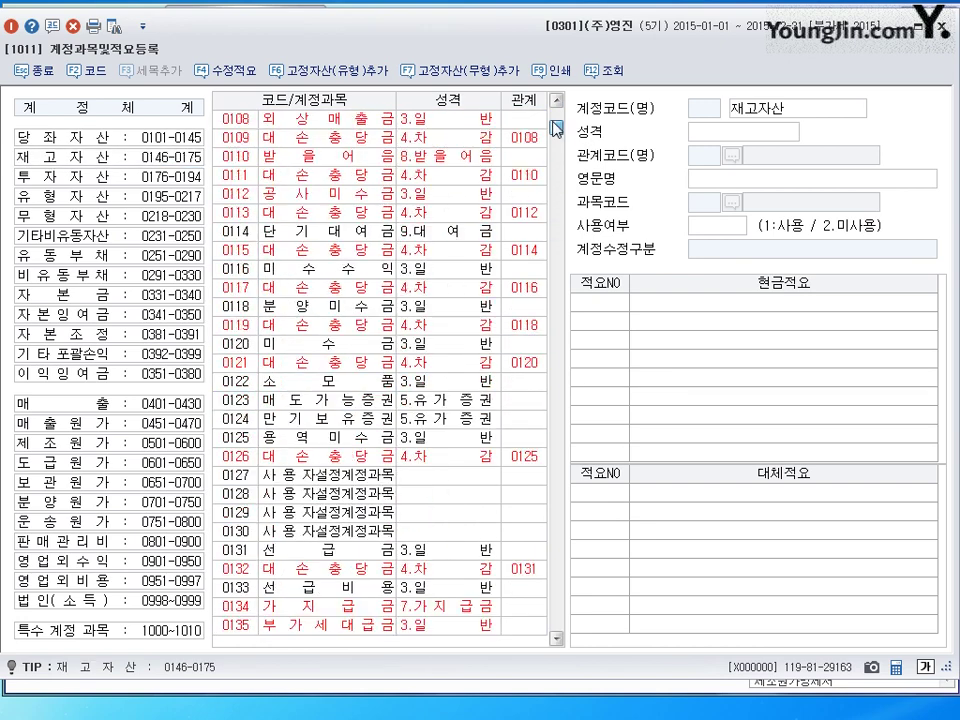
key(Up)
key(Down)
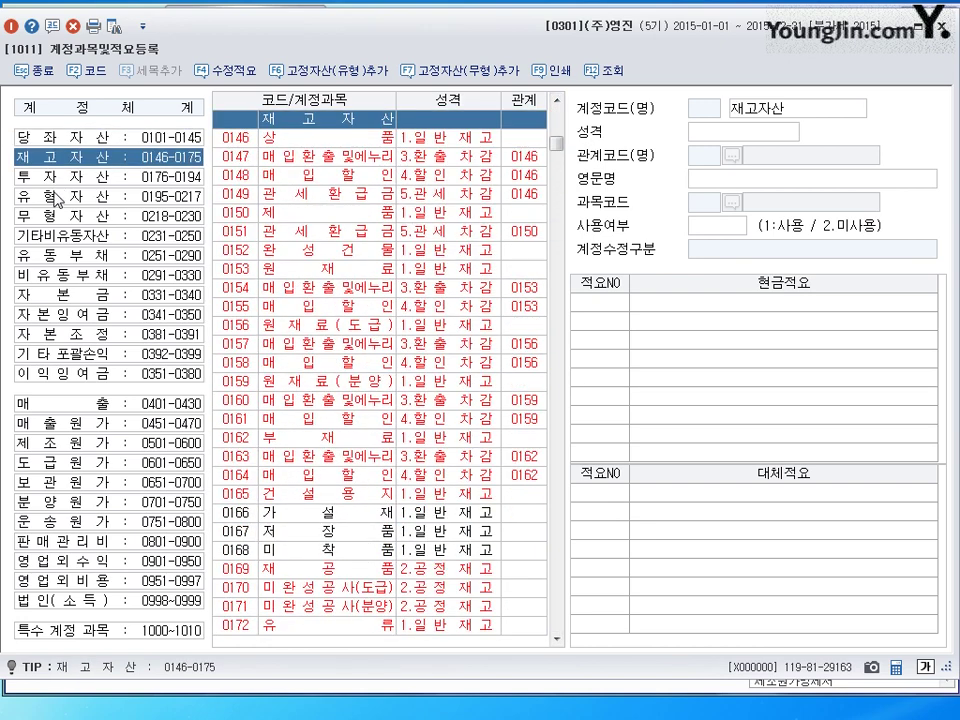
key(Down)
key(Down)
key(Up)
key(Up)
key(Up)
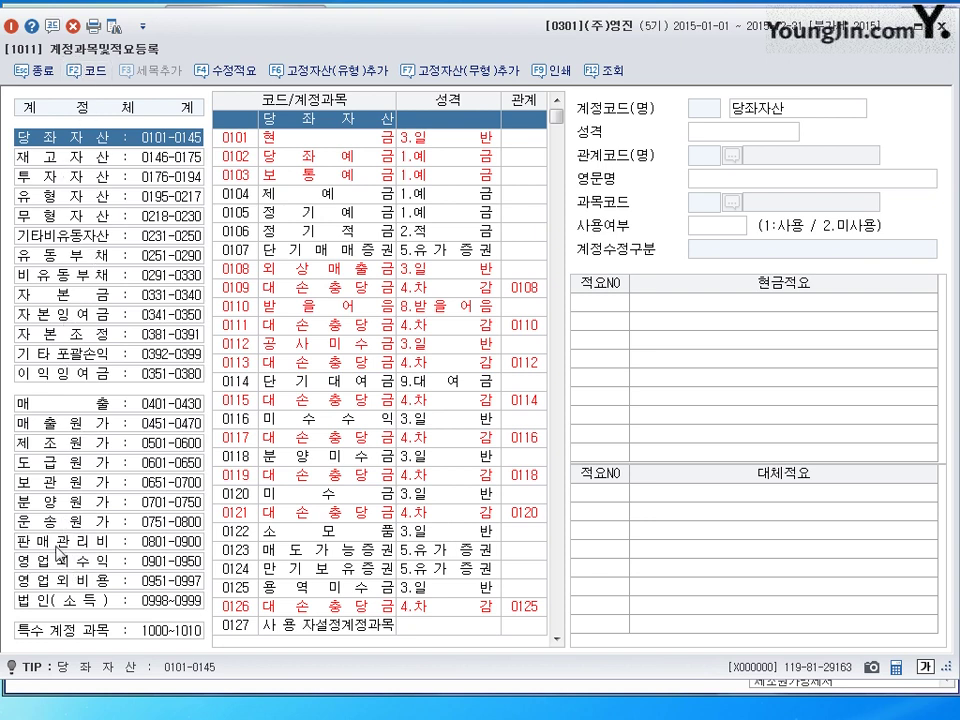
click(57, 542)
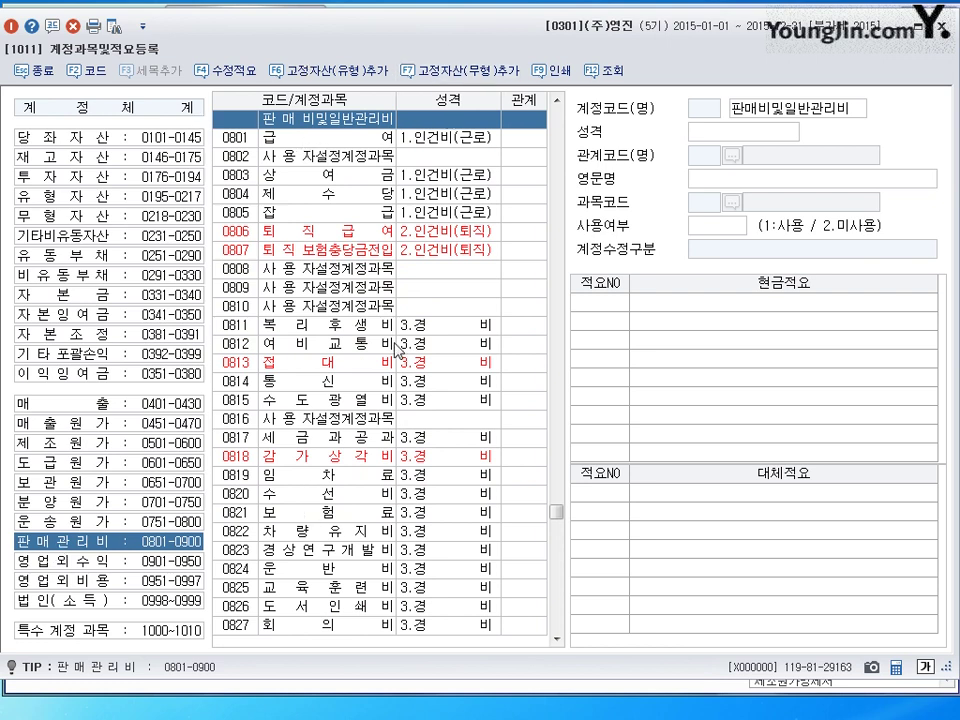
click(288, 334)
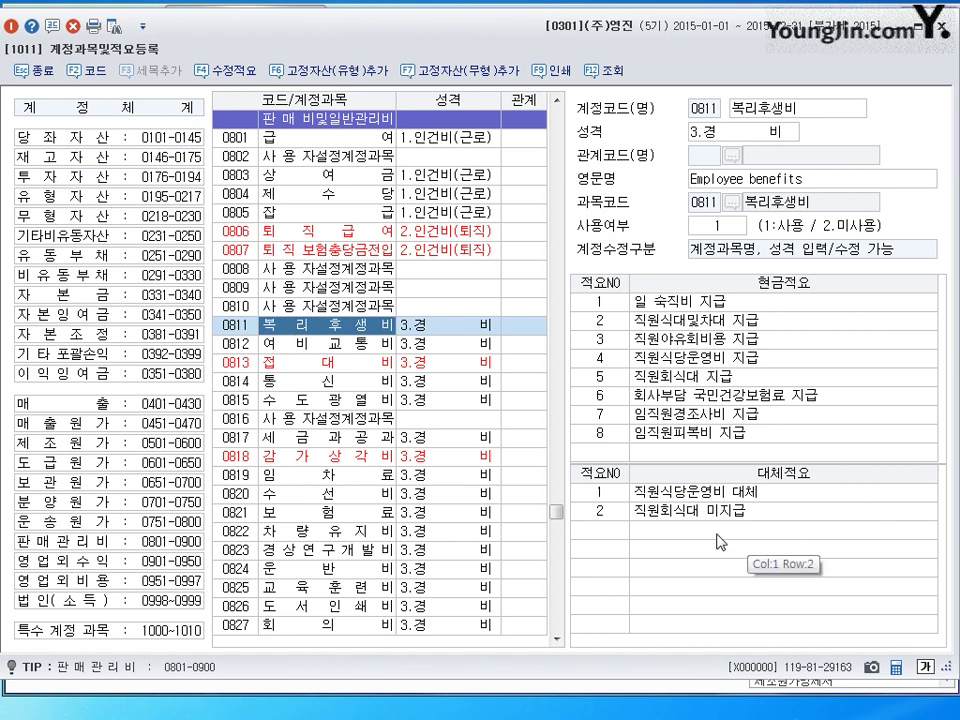
click(605, 530)
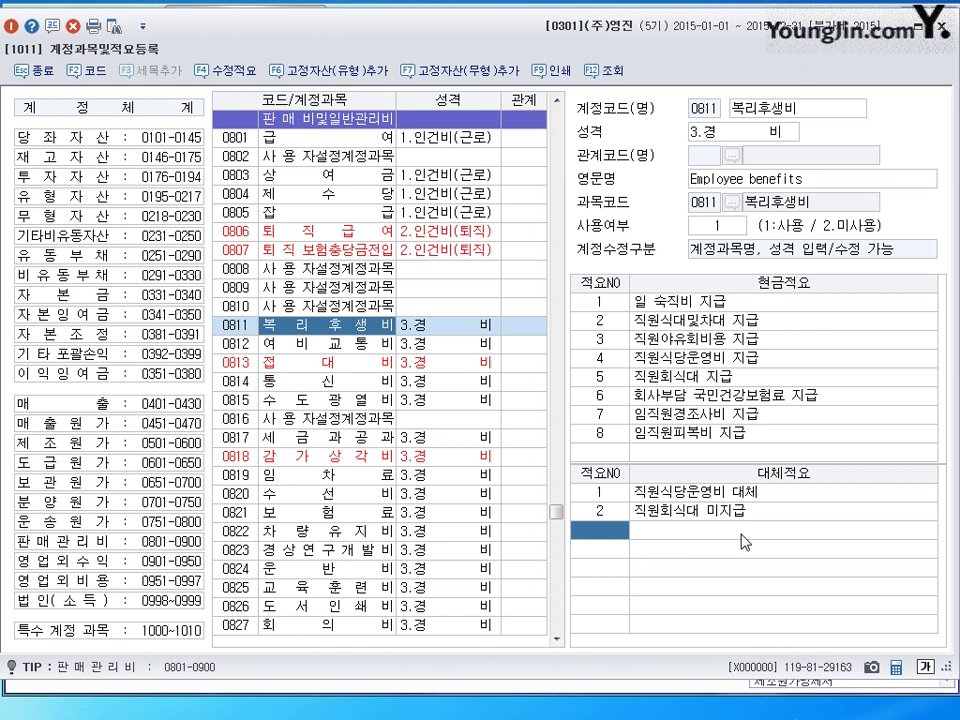
click(337, 140)
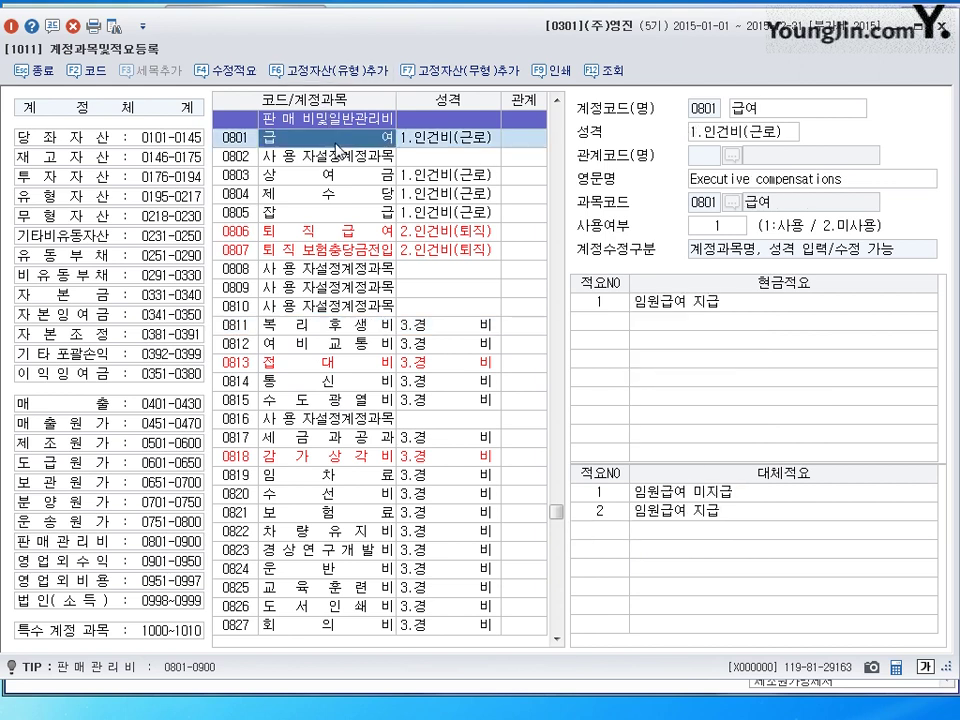
click(335, 305)
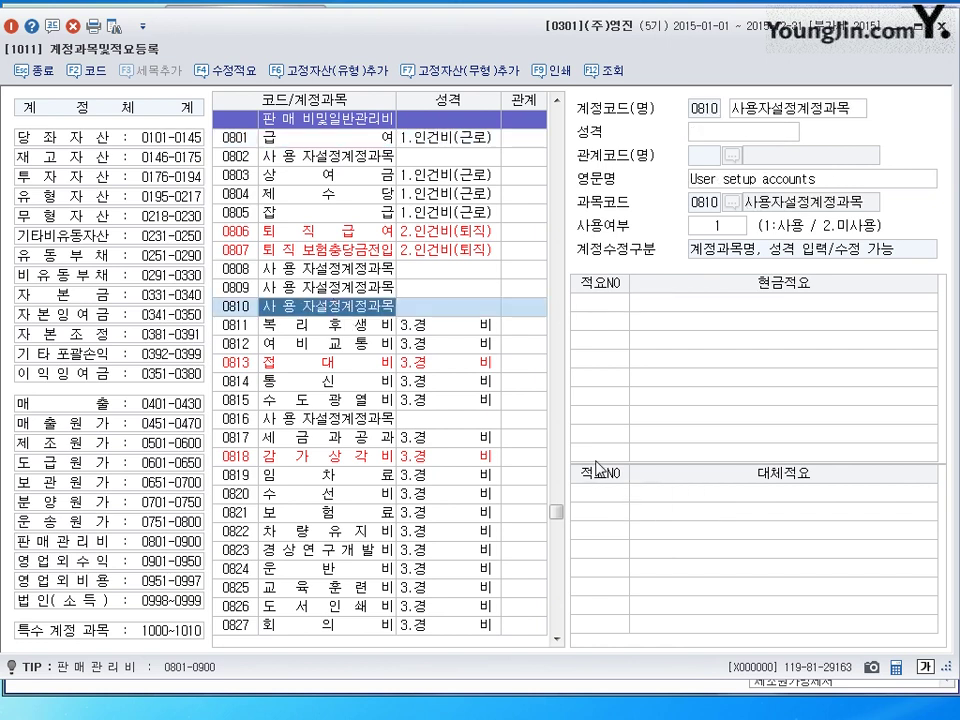
scroll(415, 385, up, 15)
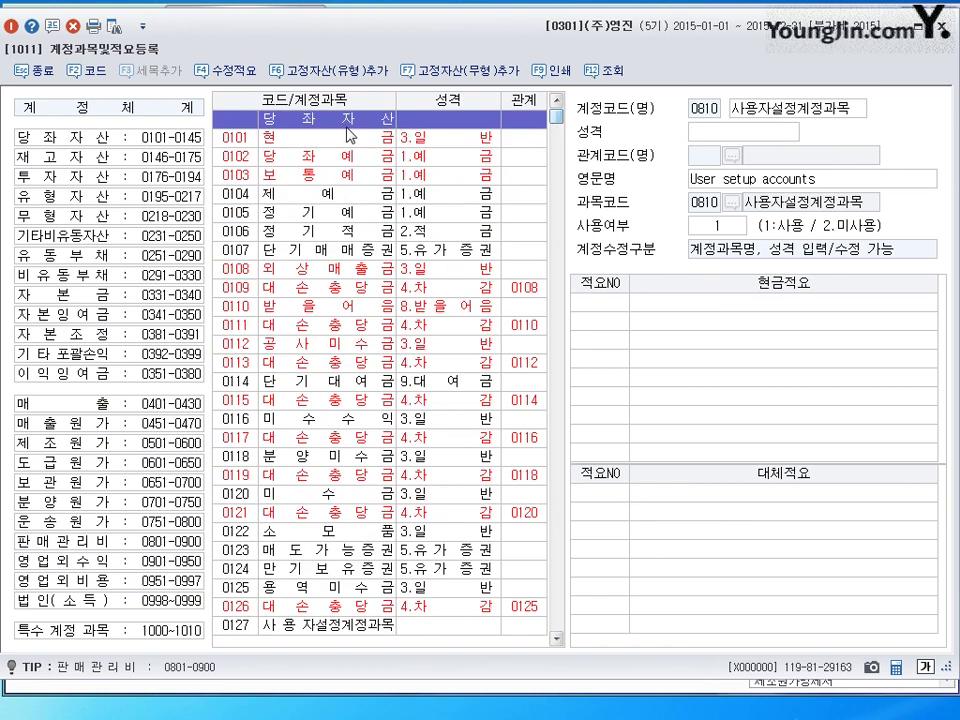
View cash 0101 and deposit accounts 0102–0104, then user-defined account 0127.
click(349, 137)
click(338, 156)
click(336, 175)
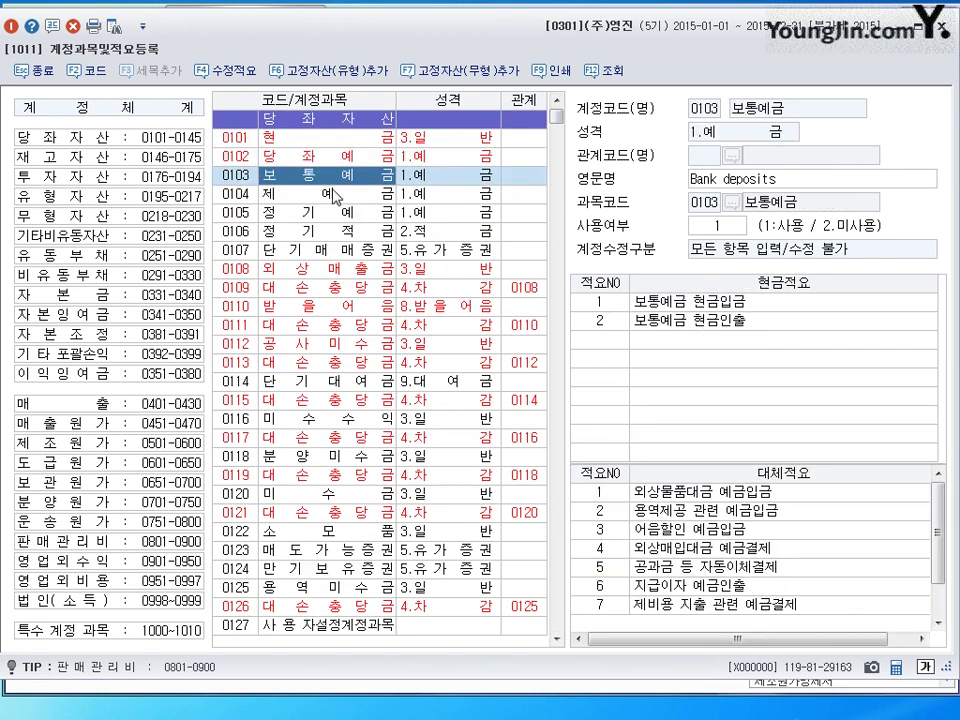
click(336, 194)
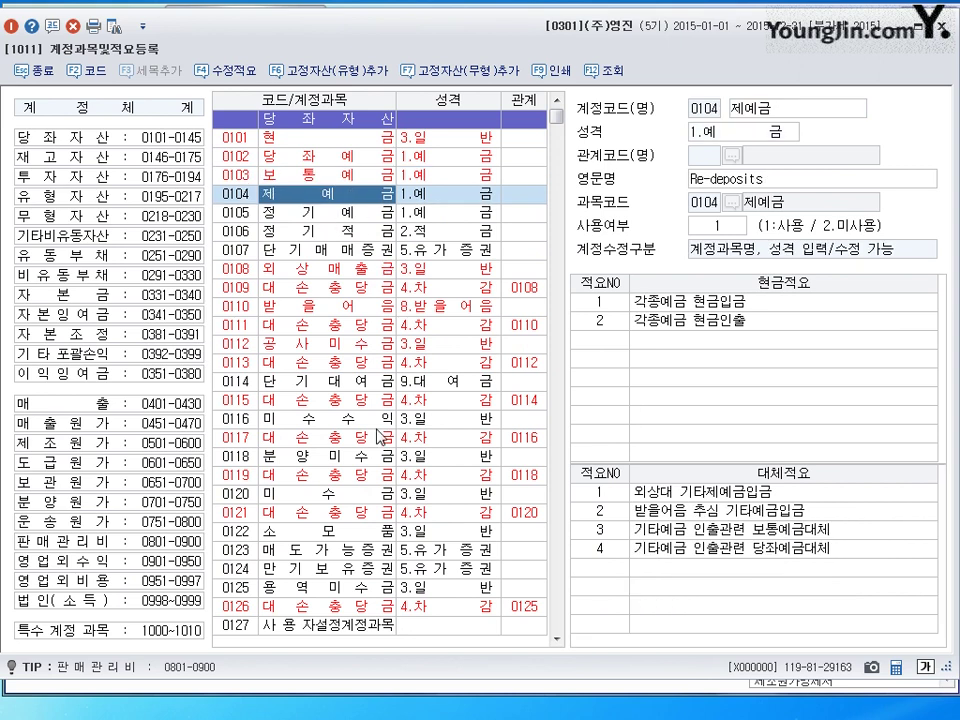
scroll(378, 440, down, 4)
click(332, 402)
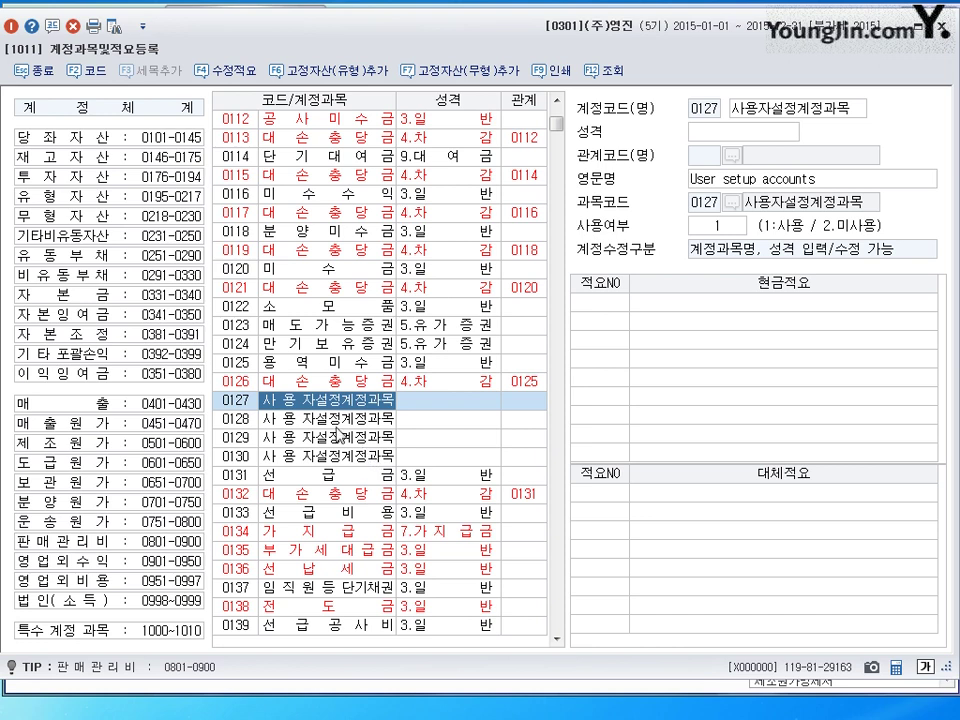
Compare user-defined accounts 0127 and 0128, then check 0115 대손충당금 and 0101 현금.
click(266, 420)
click(330, 405)
click(320, 422)
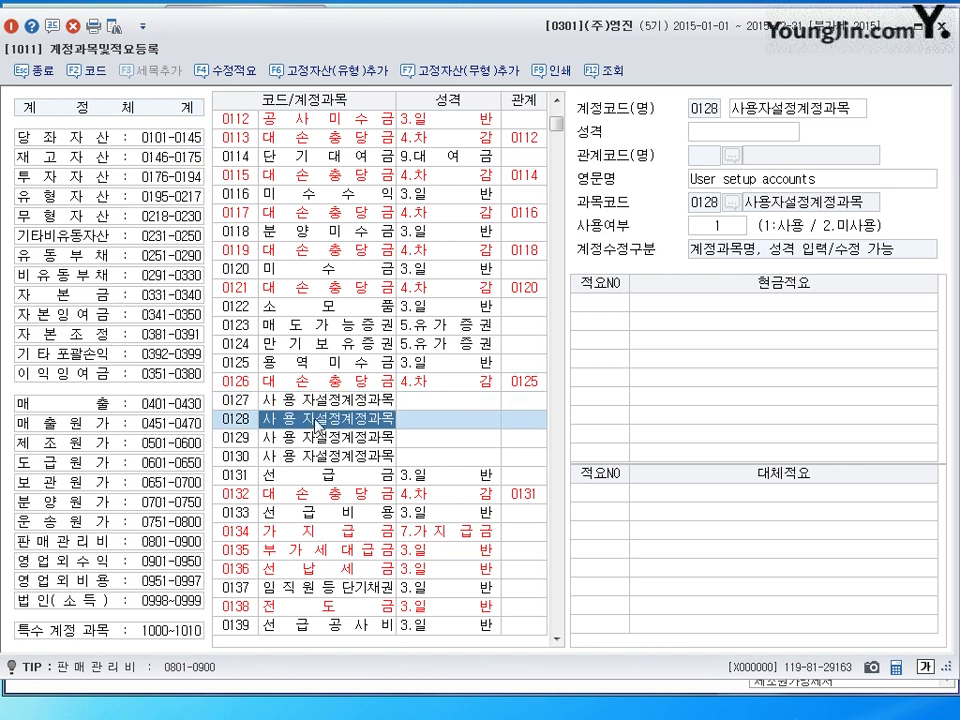
click(327, 405)
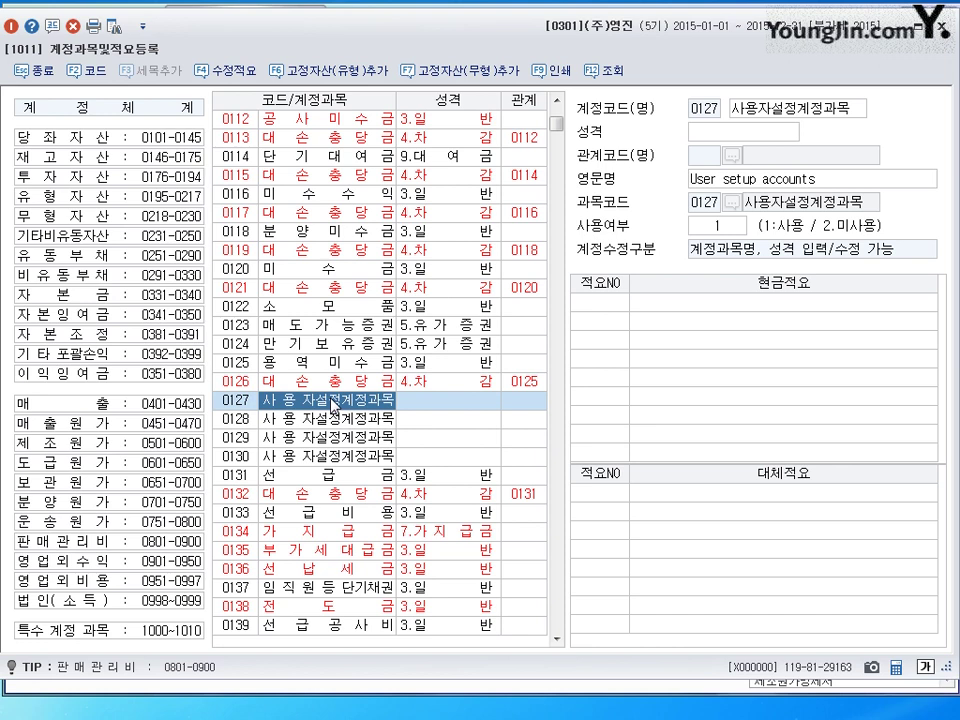
click(340, 177)
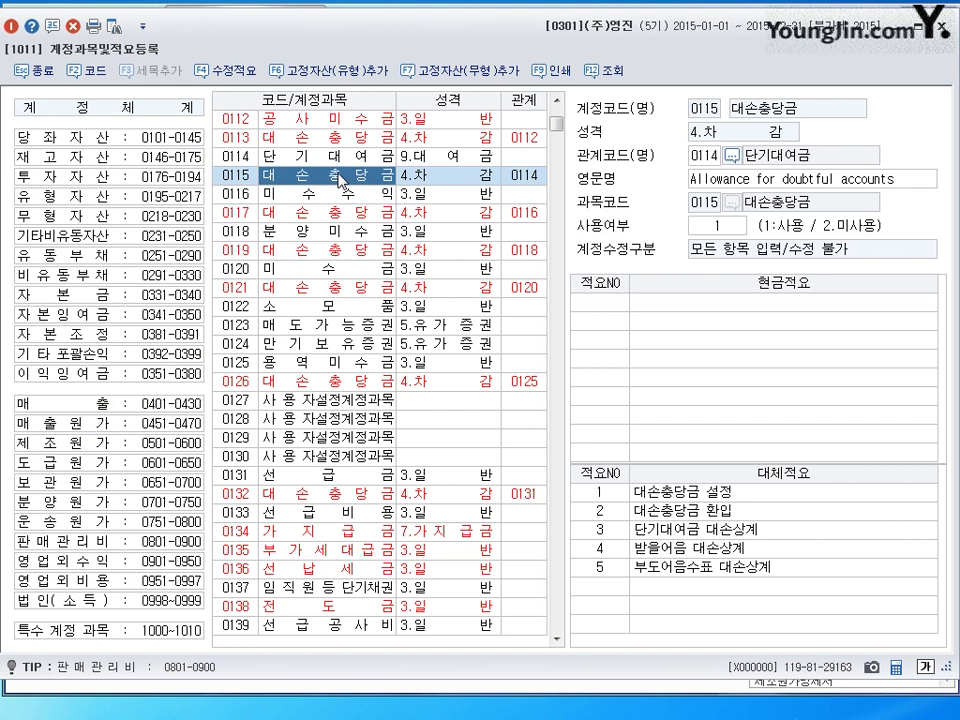
scroll(335, 195, up, 4)
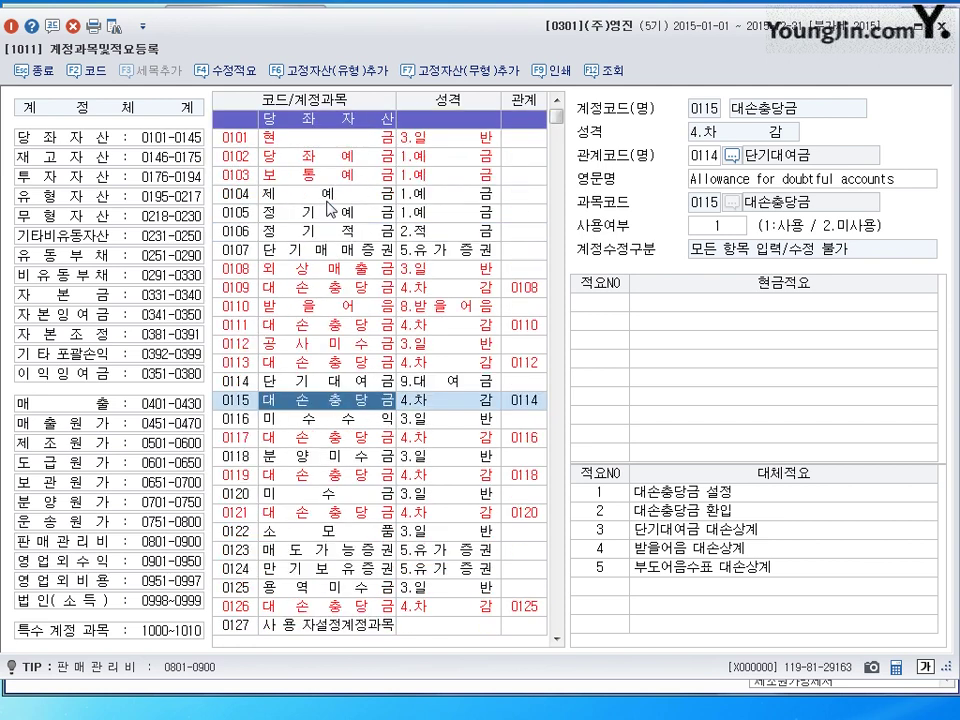
click(320, 140)
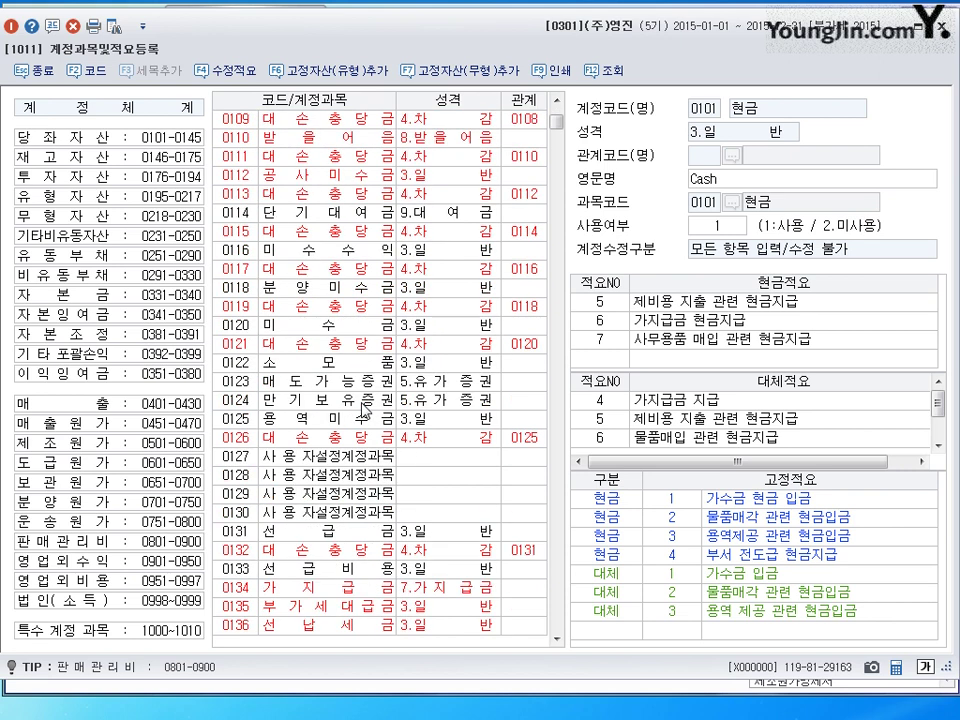
Check allowance accounts 0117 and 0115 and 0112 공사미수금, returning to account 0127.
click(310, 272)
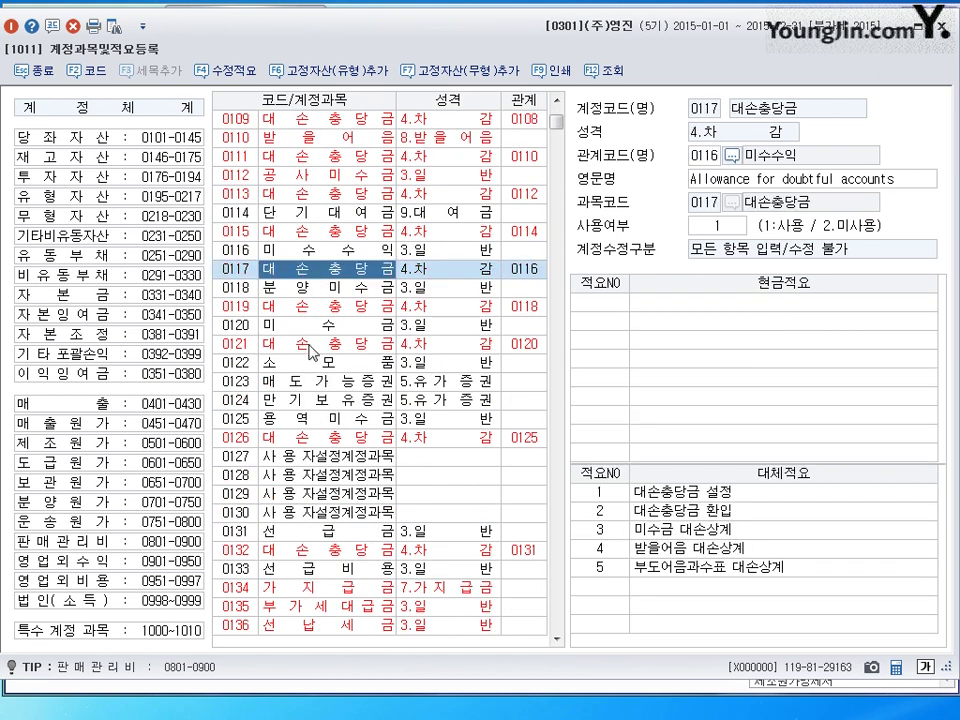
click(300, 233)
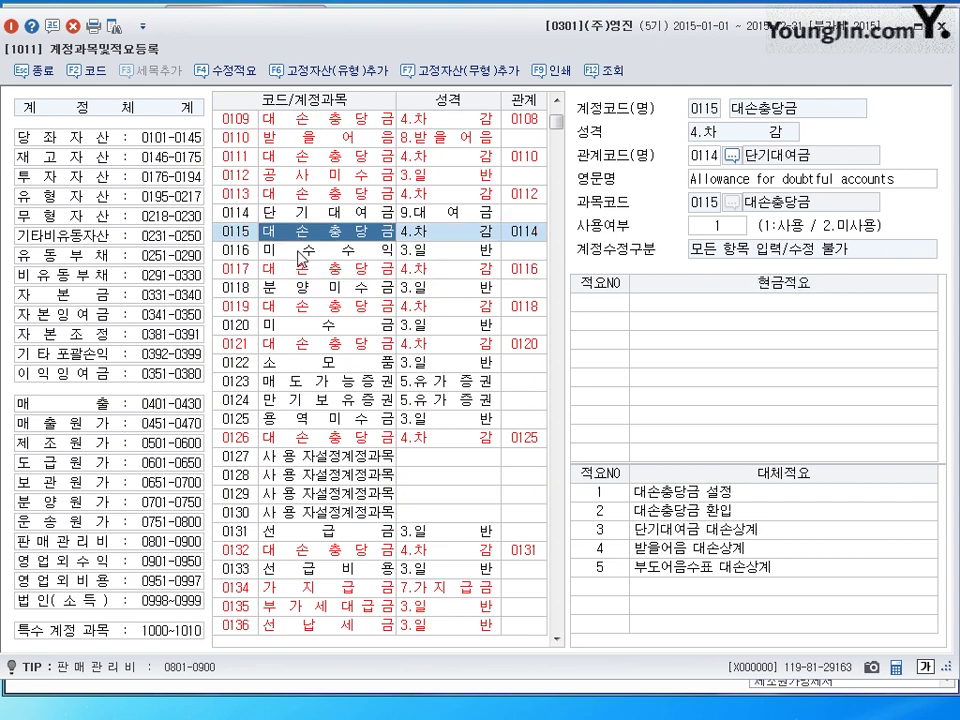
click(271, 176)
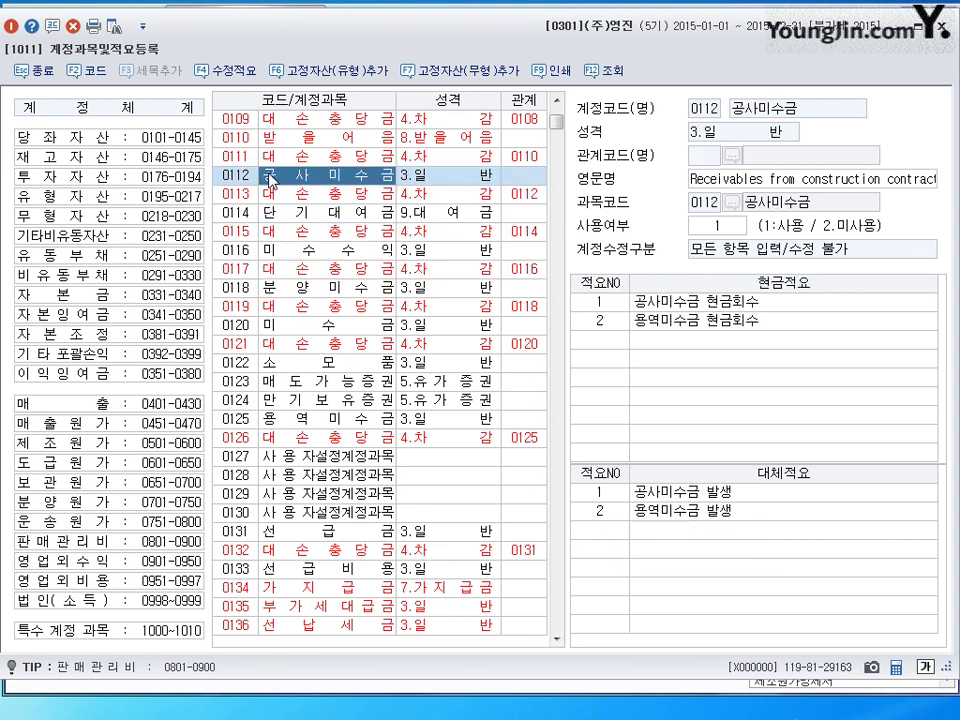
click(281, 270)
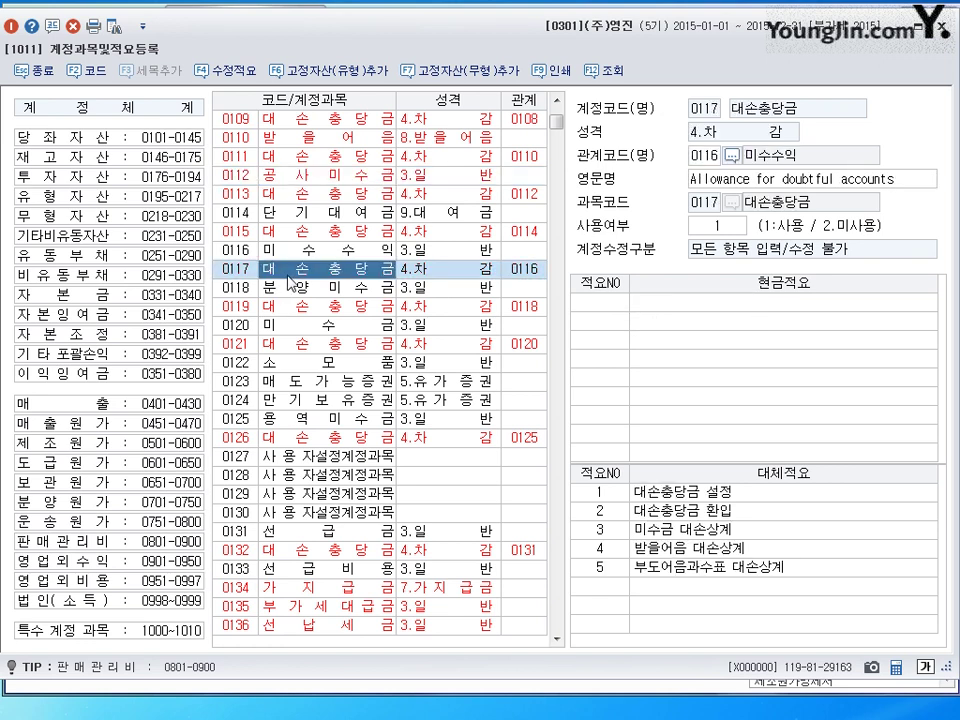
click(318, 458)
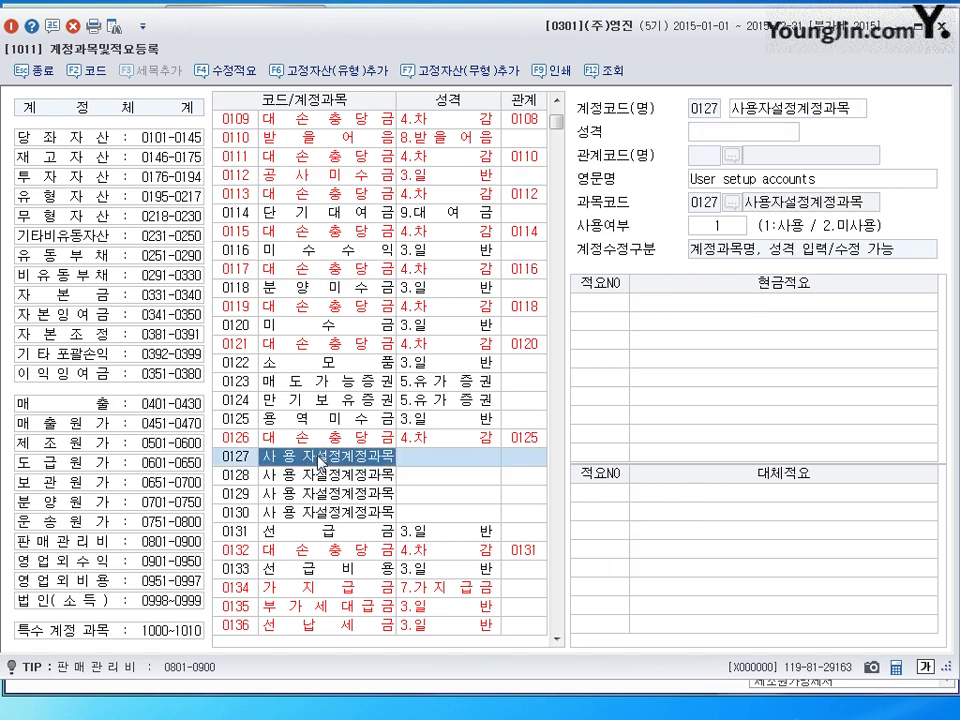
Switch between user-defined accounts 0127 and 0128 and select the 0127 name field.
click(790, 115)
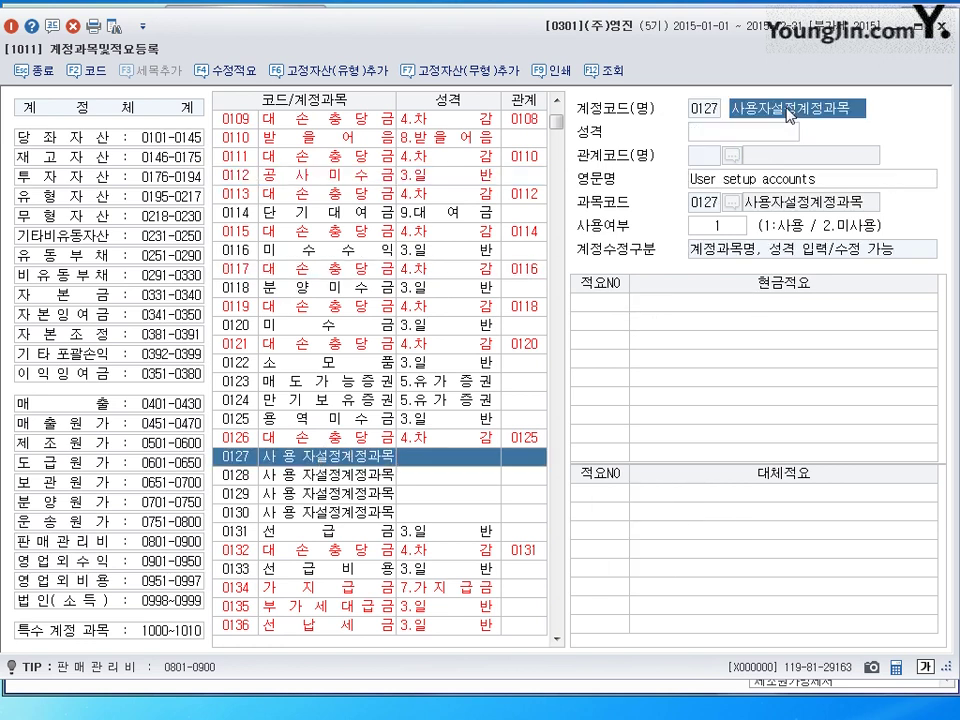
click(322, 462)
click(324, 480)
click(312, 460)
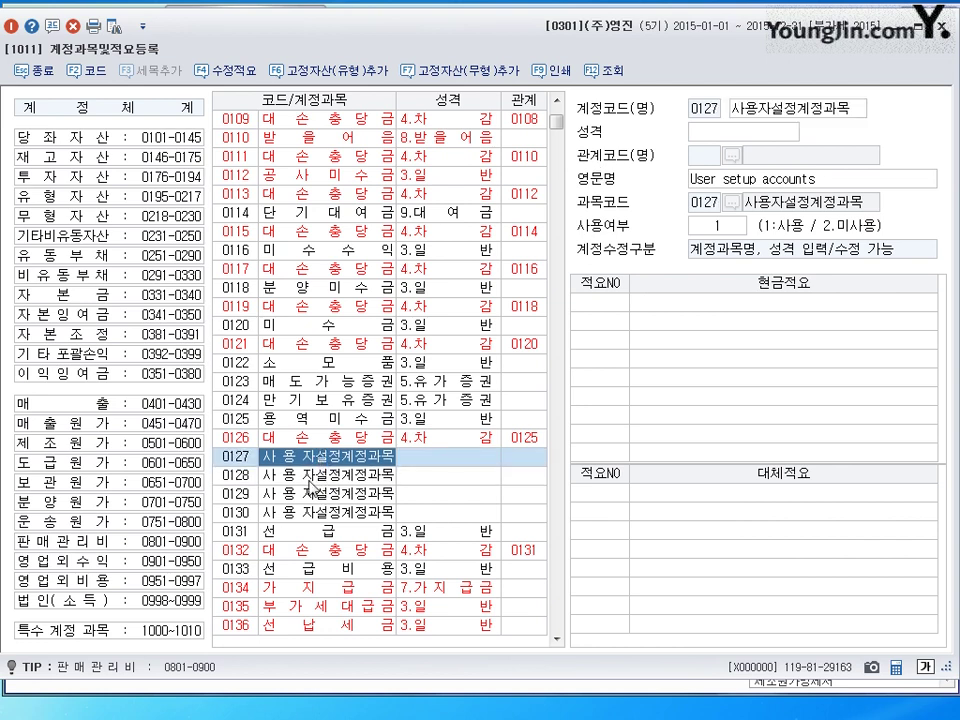
click(302, 474)
click(303, 457)
click(757, 112)
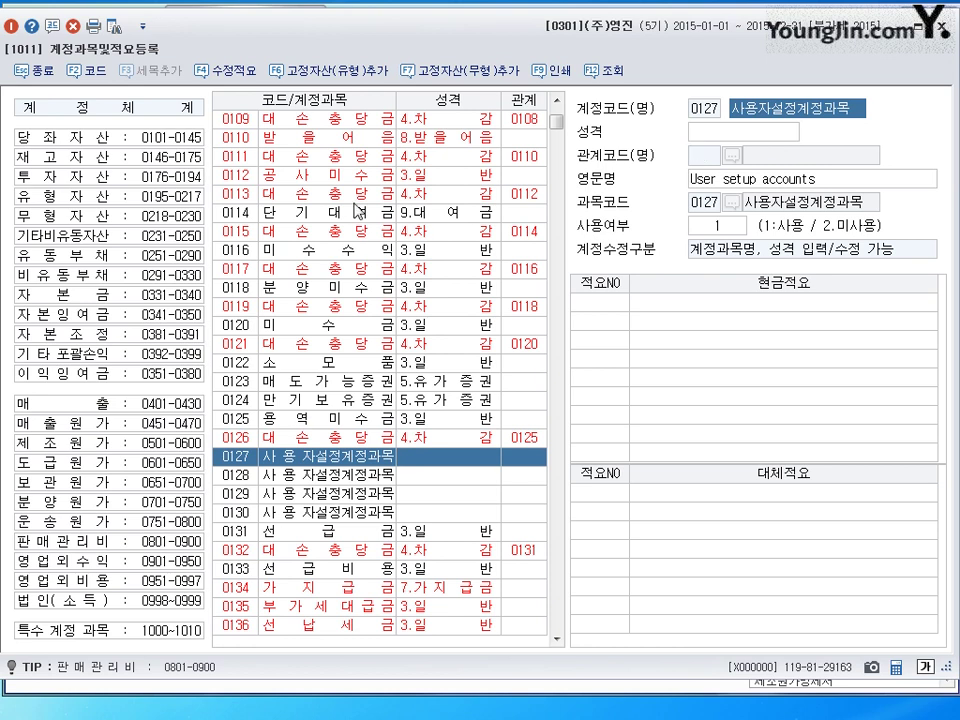
Inspect 0112 공사미수금, 0113, 0120 미수금, 0127 and 0118 분양미수금, ending on 0115 대손충당금.
click(332, 177)
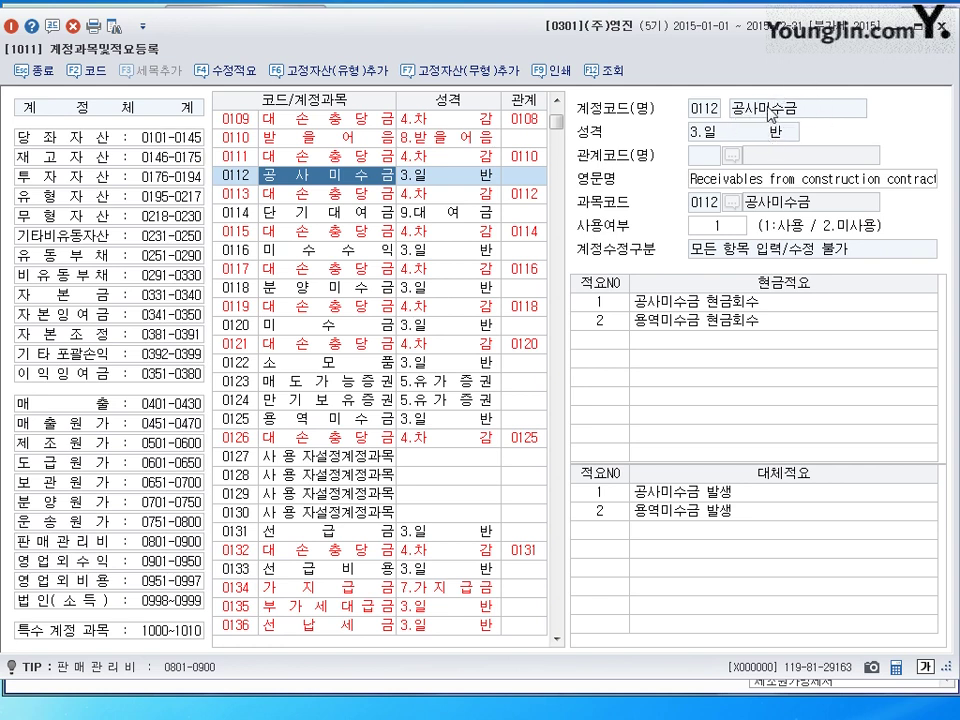
click(338, 190)
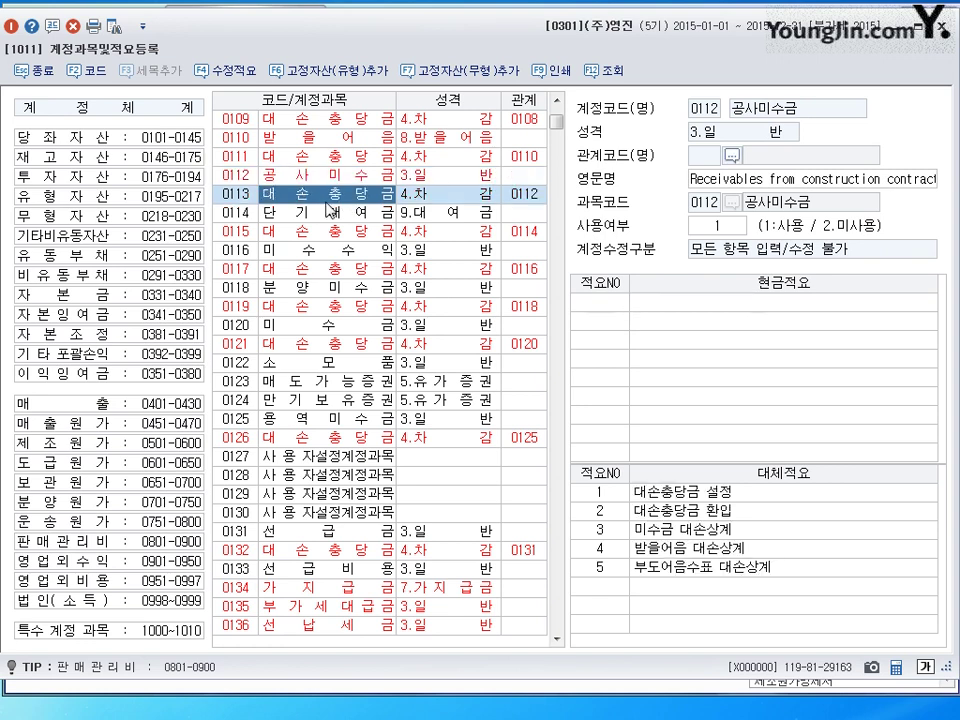
key(Up)
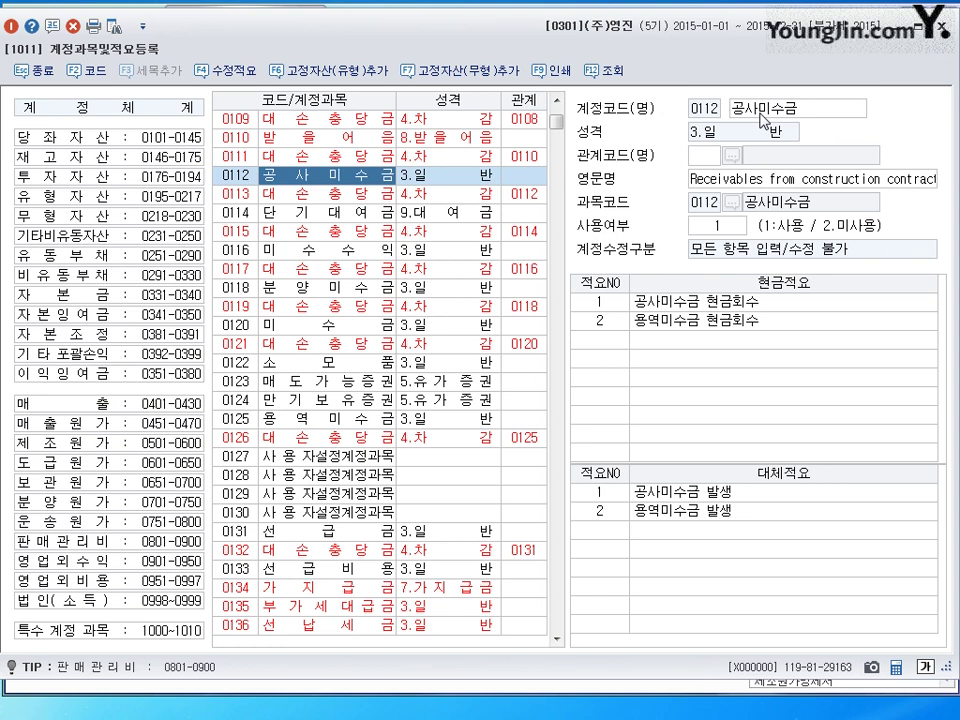
click(763, 121)
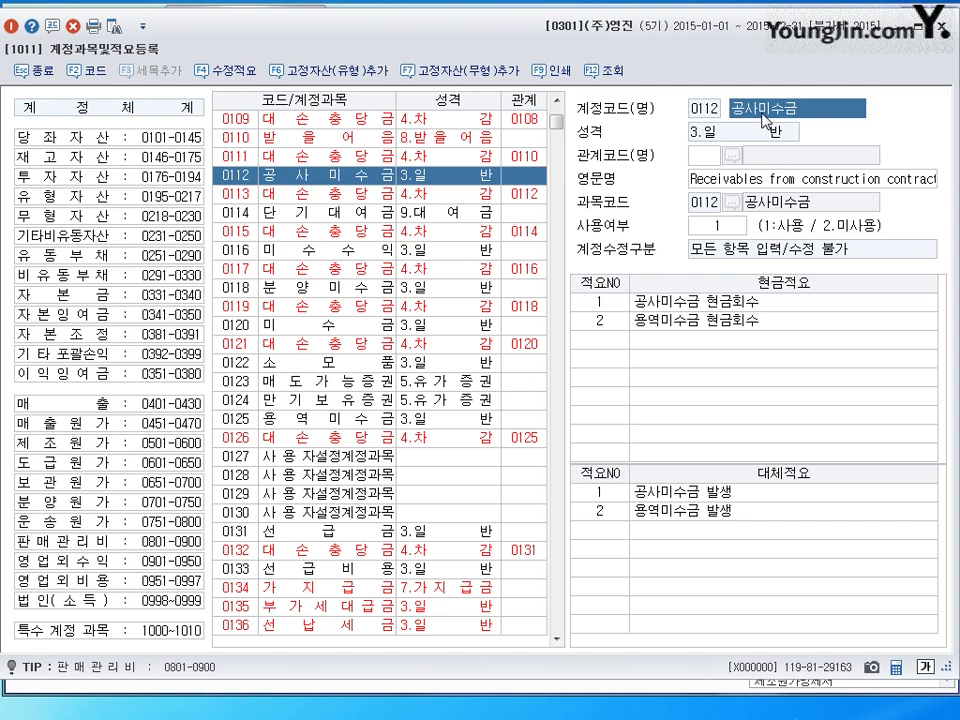
click(365, 326)
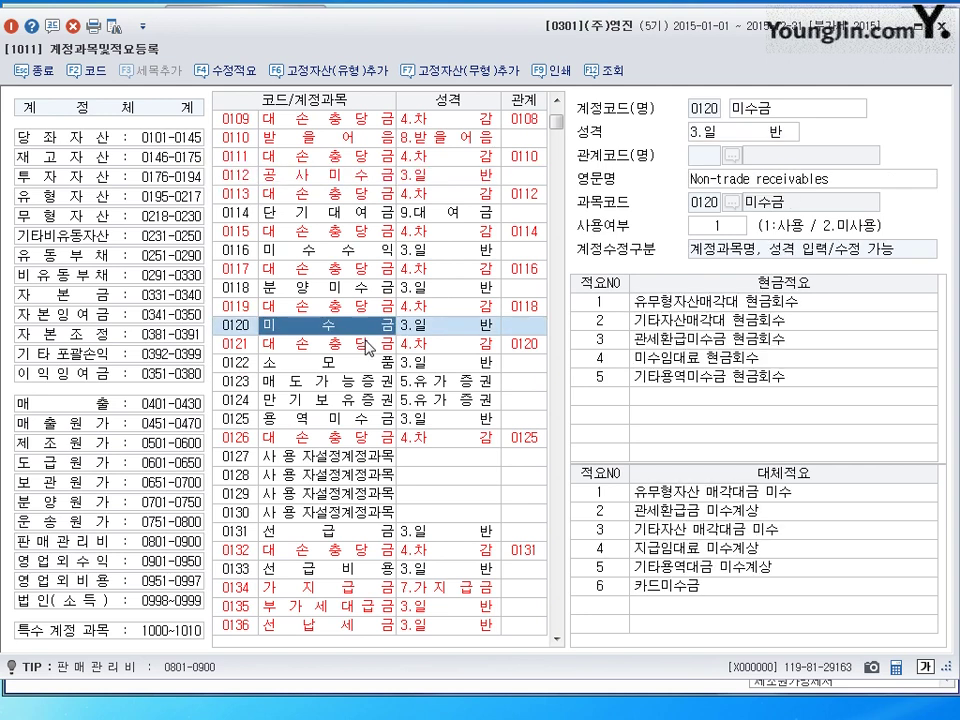
click(361, 458)
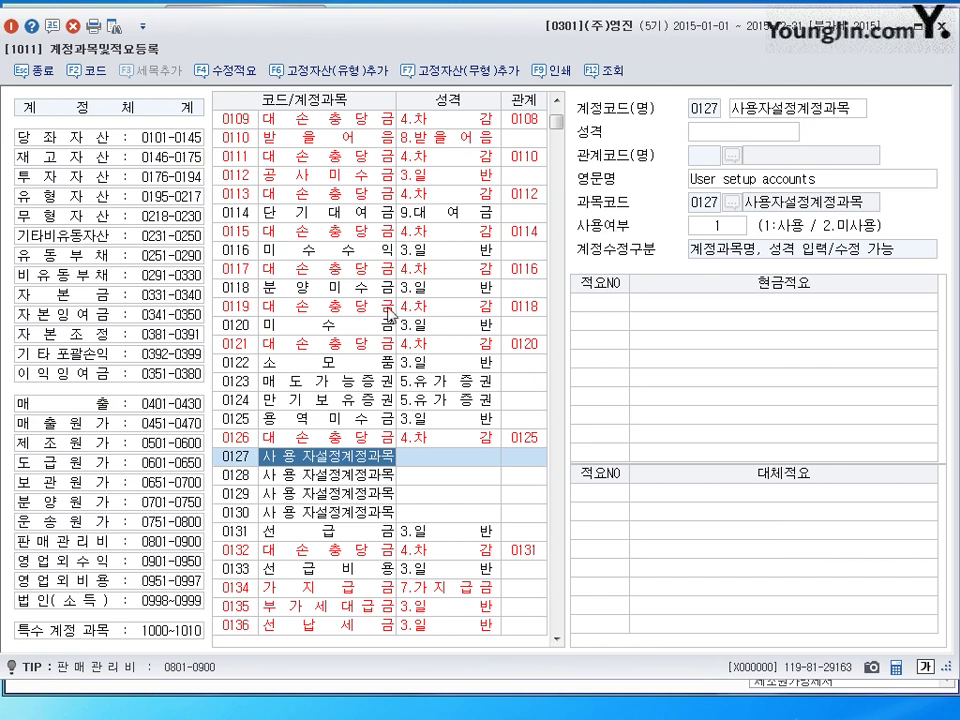
click(478, 287)
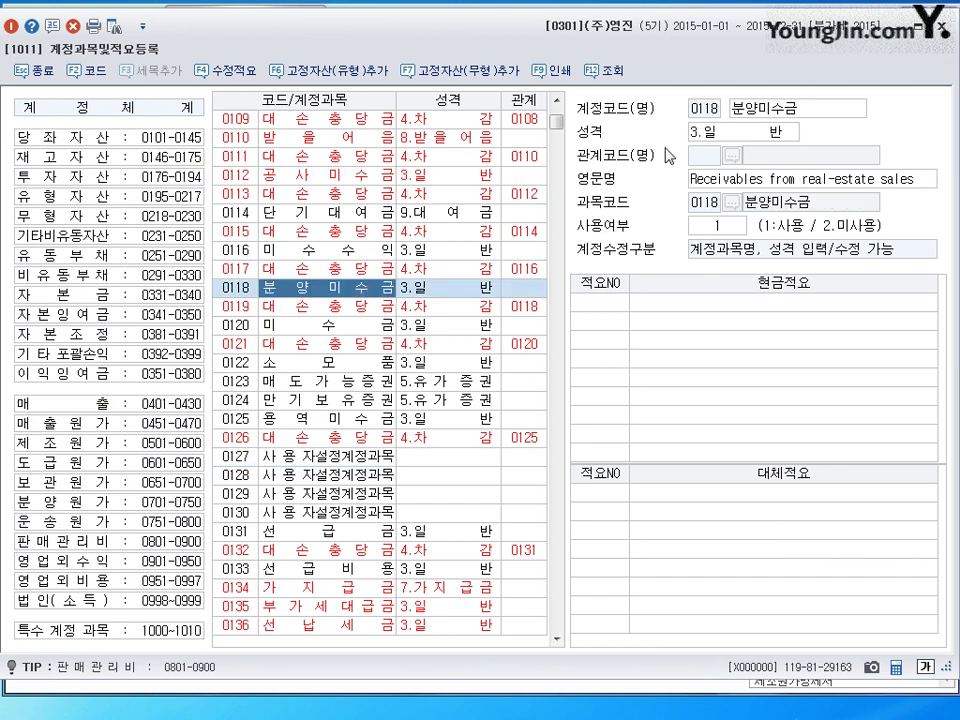
click(338, 232)
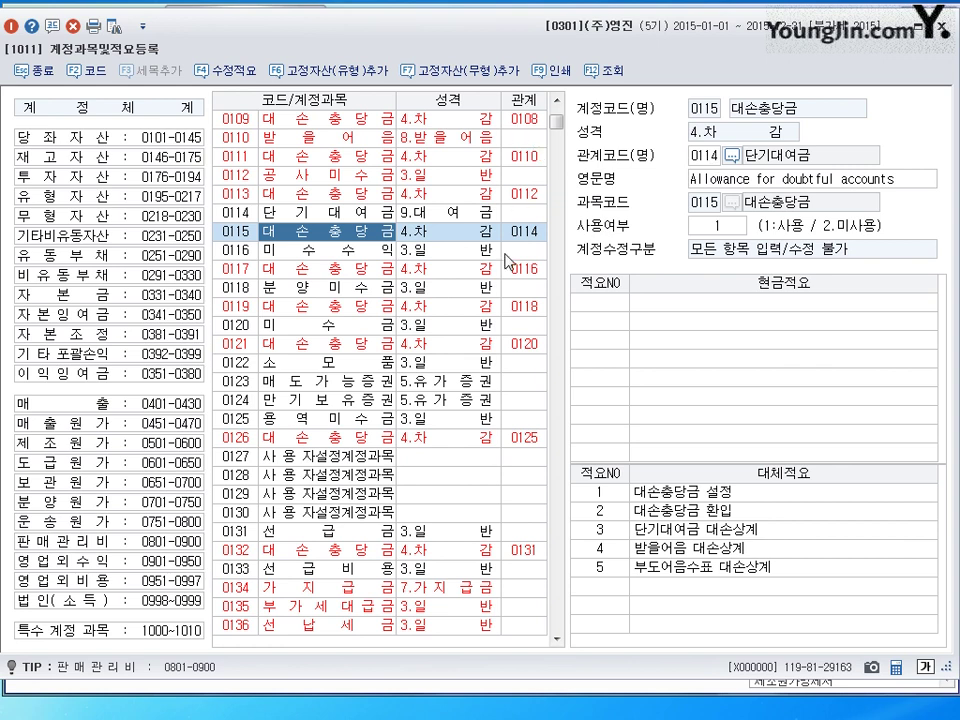
Compare 0108 외상매출금 with allowance 0109 and its related code, then view 0116 and cash 0101.
scroll(370, 270, up, 3)
click(357, 285)
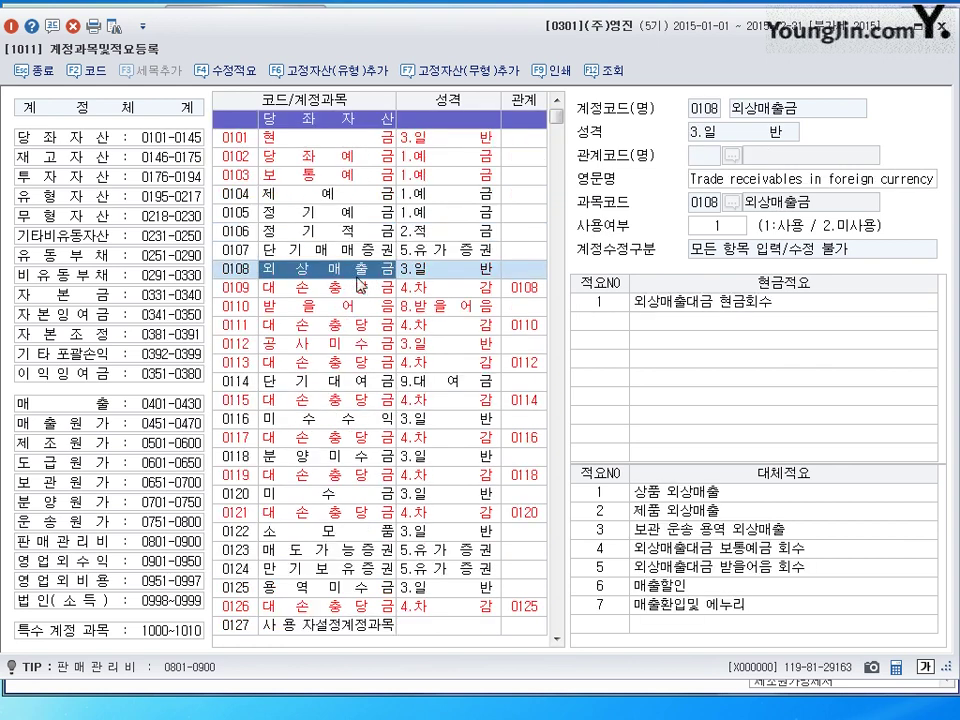
click(337, 291)
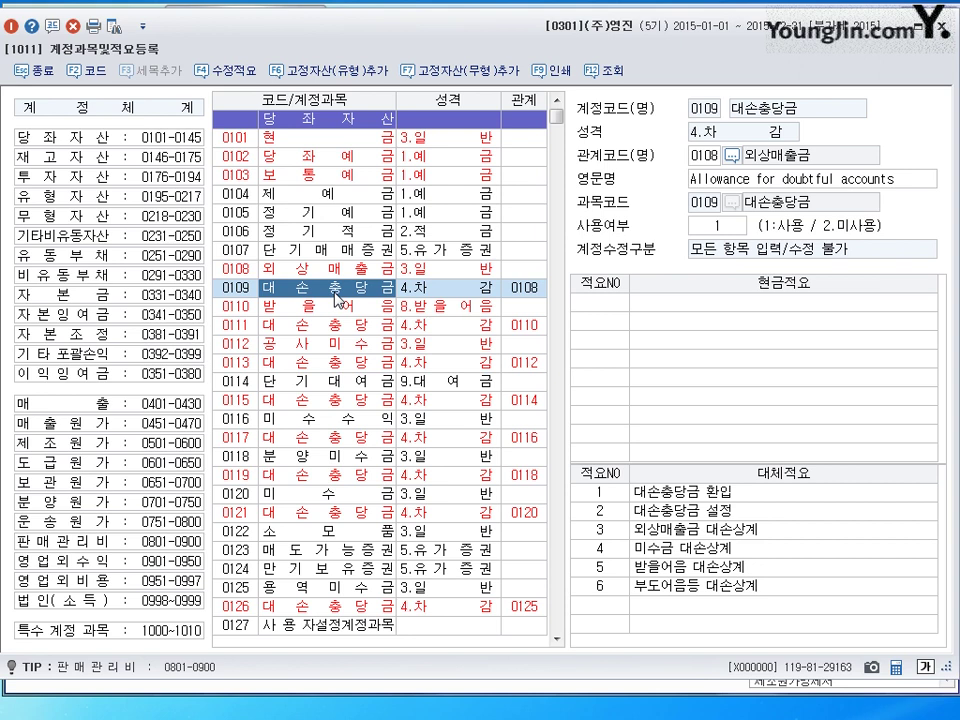
click(341, 270)
click(344, 286)
click(705, 158)
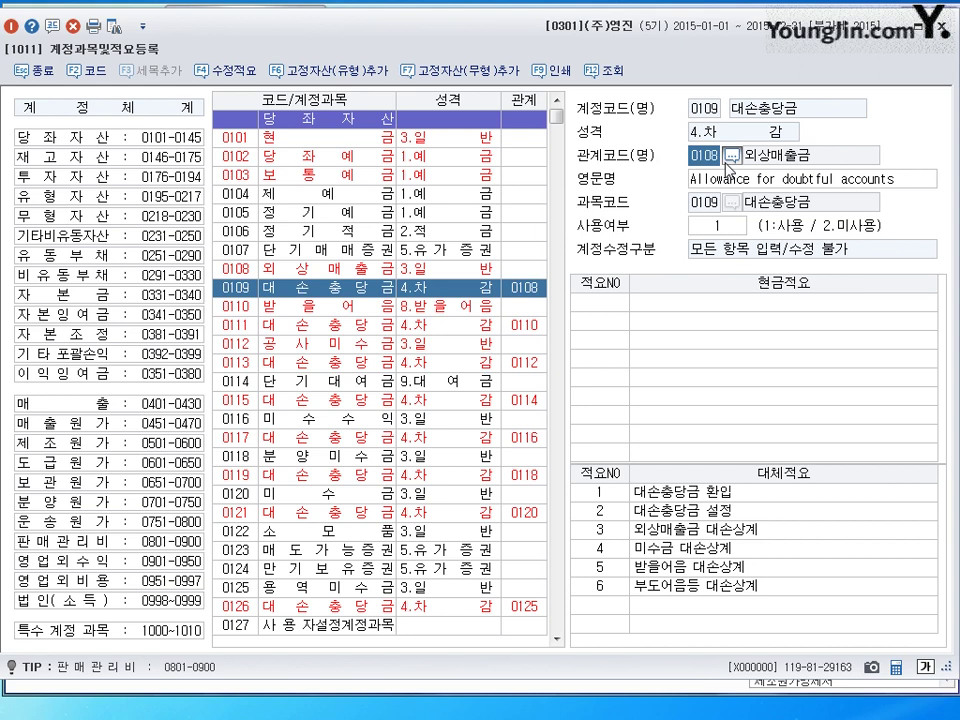
click(305, 427)
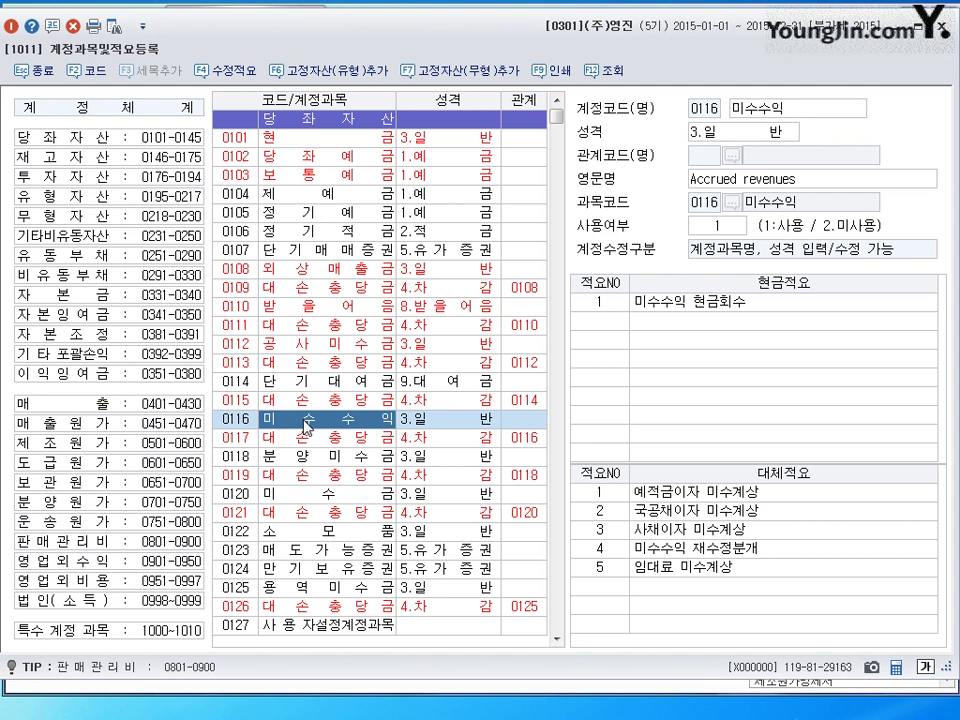
click(251, 139)
scroll(256, 322, down, 10)
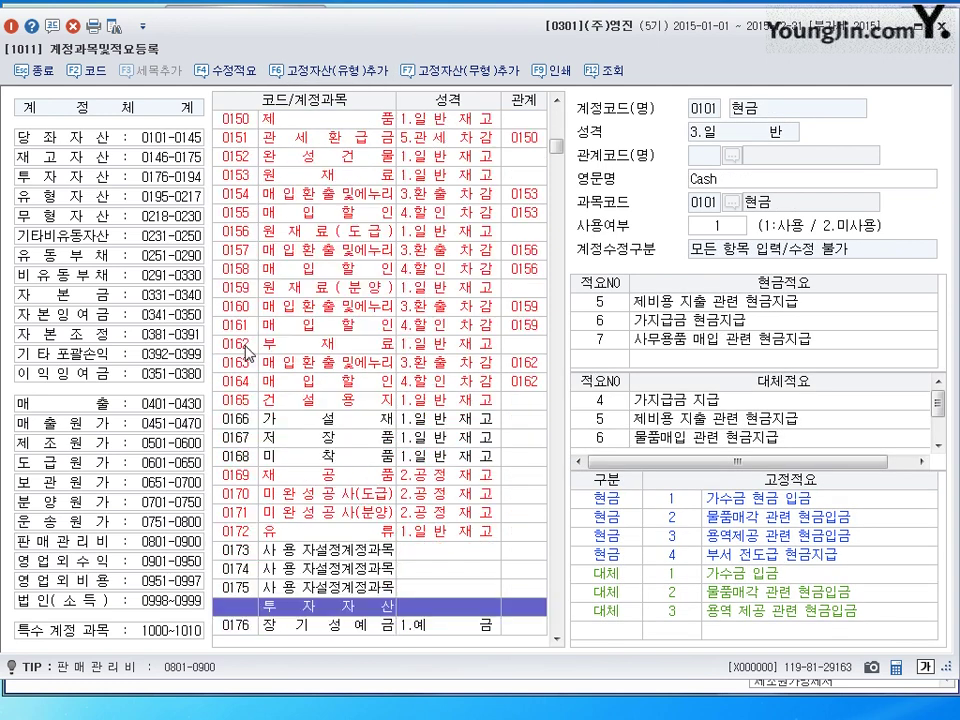
scroll(246, 343, up, 10)
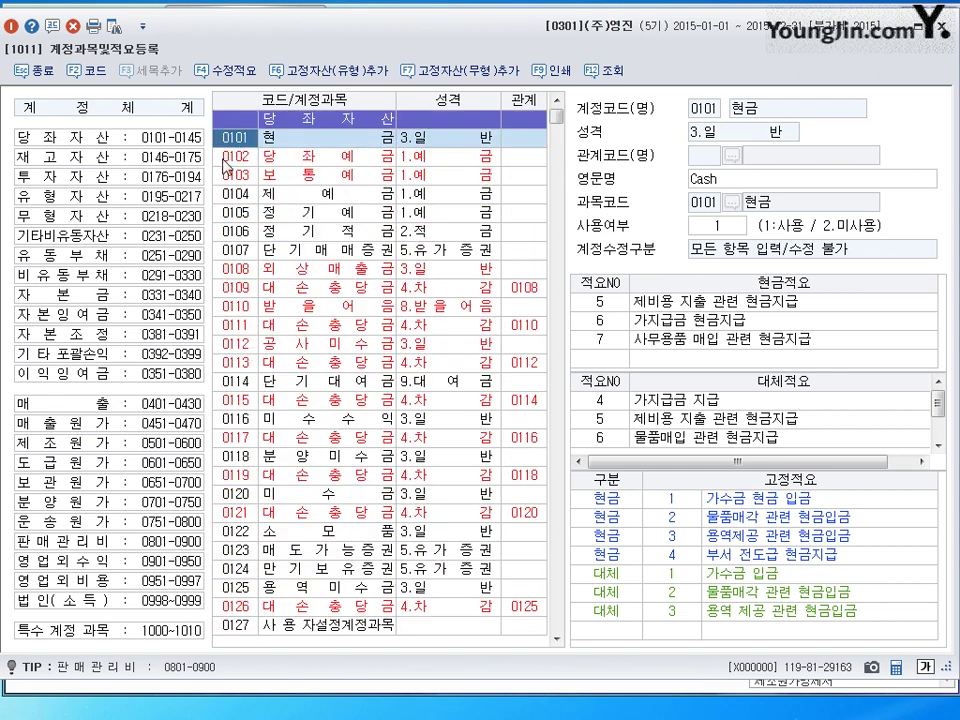
click(186, 137)
click(110, 176)
click(77, 293)
click(70, 374)
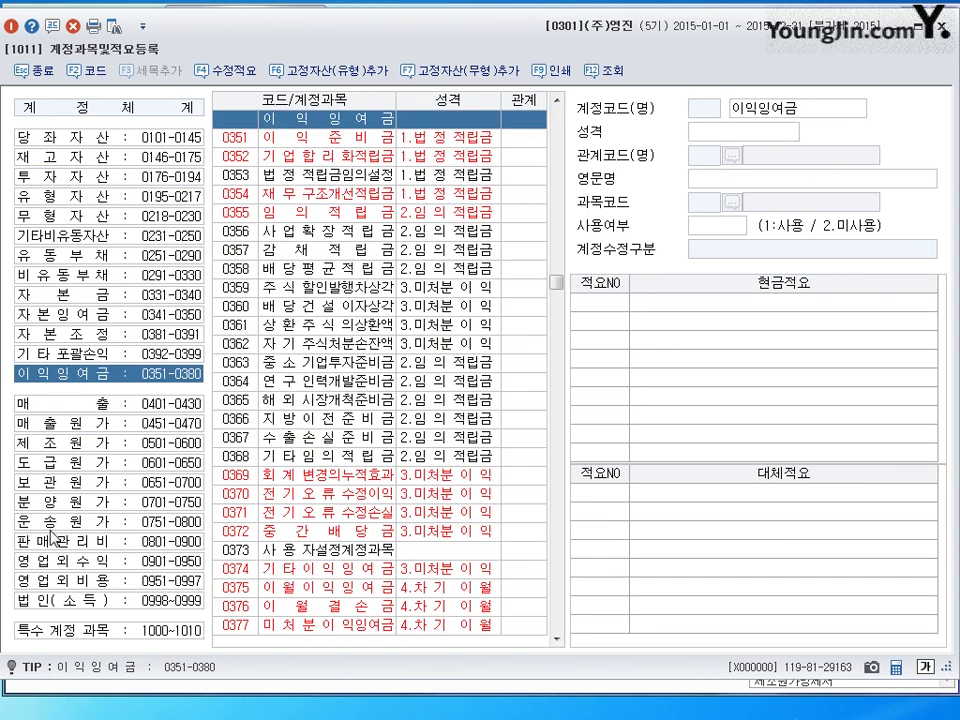
click(115, 463)
click(126, 255)
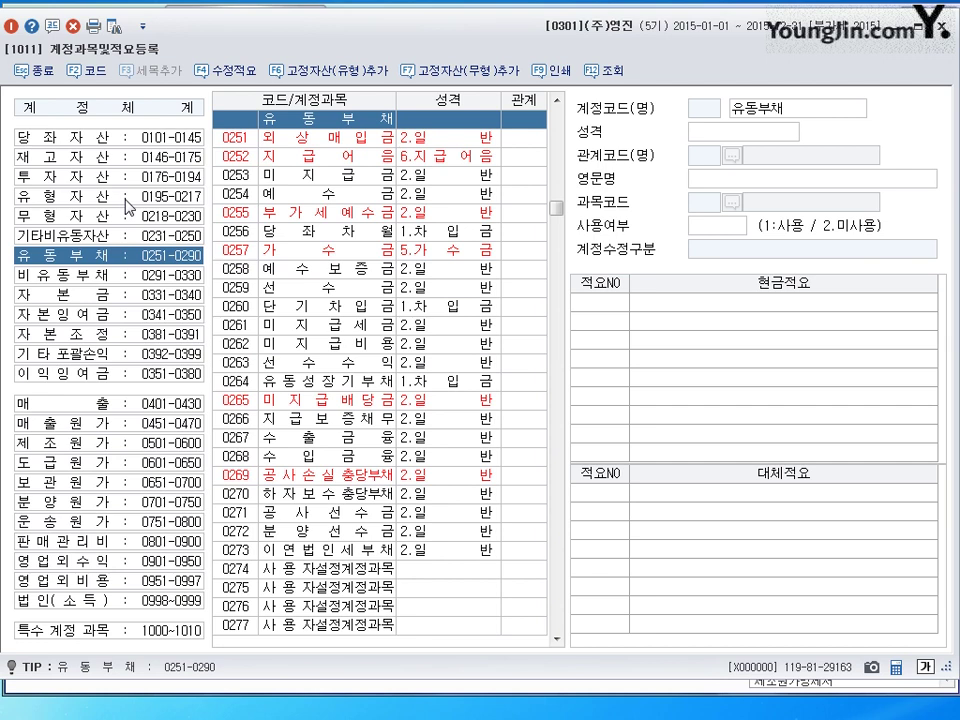
click(108, 196)
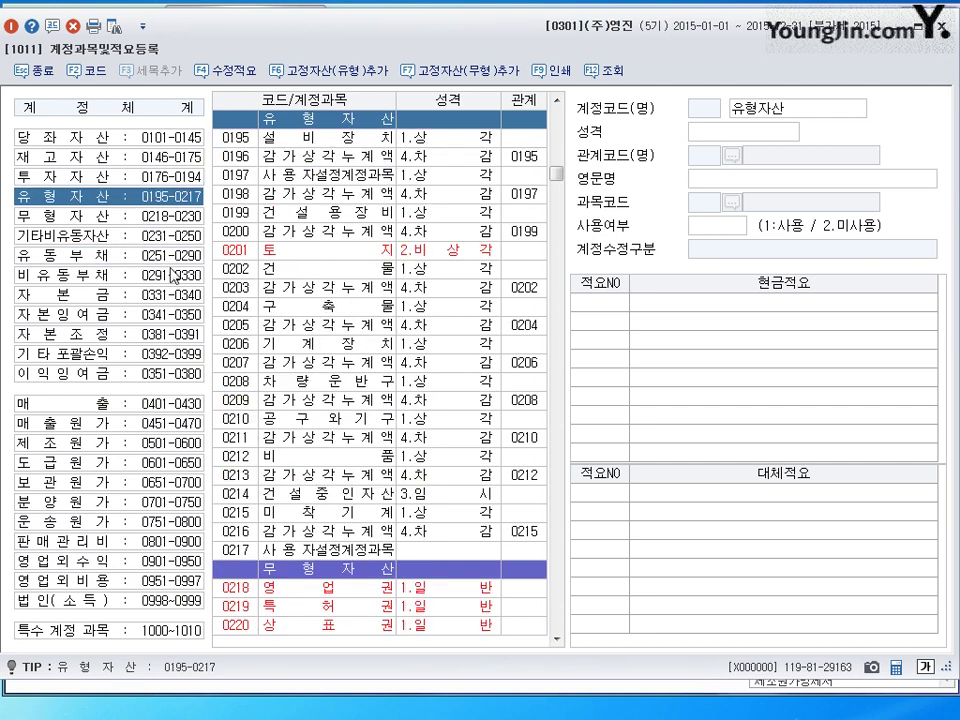
click(108, 217)
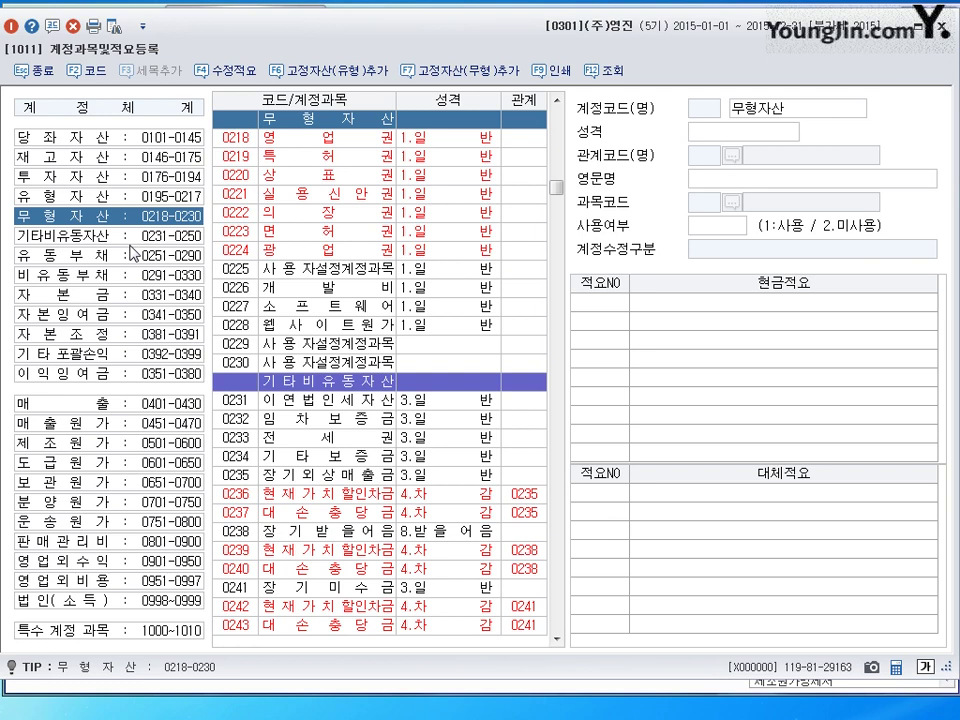
drag(556, 188, 560, 95)
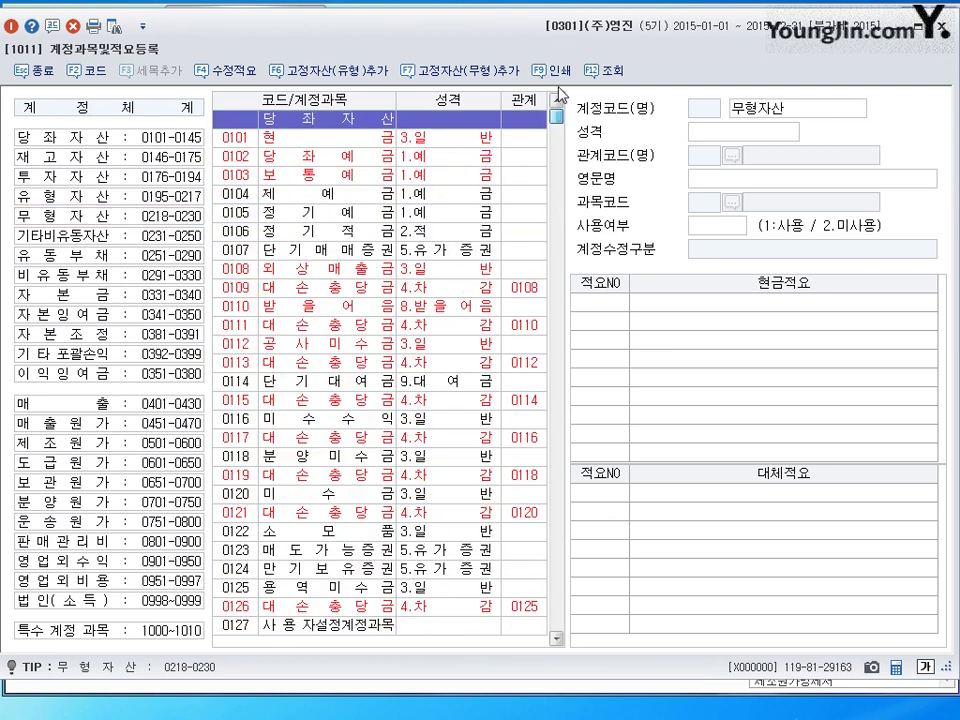
click(238, 143)
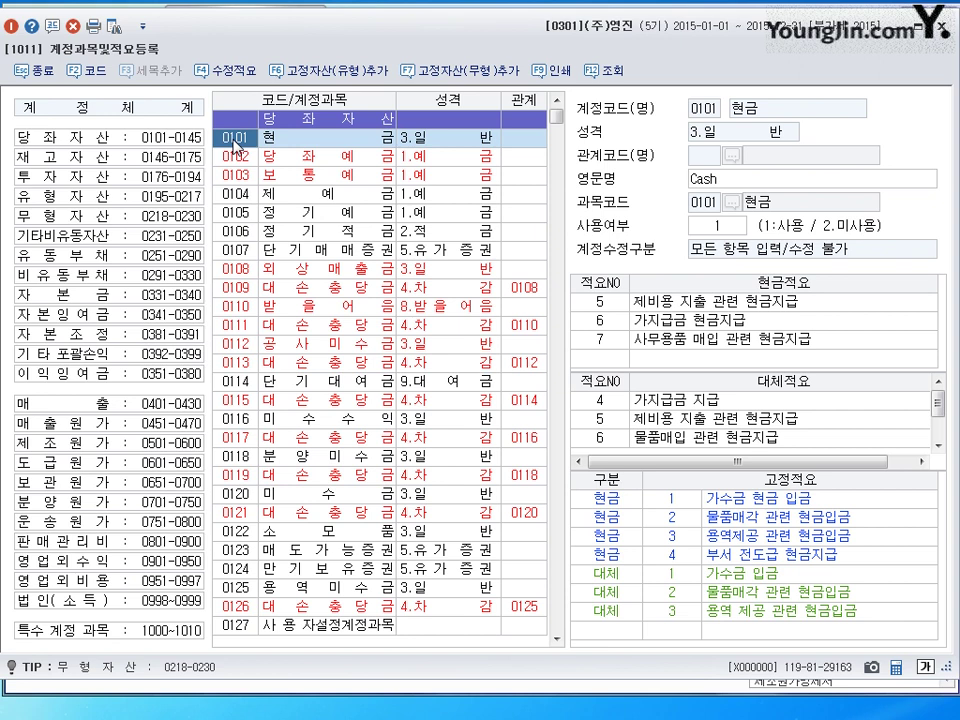
Search the account list for 영업권 with Ctrl+F, dismissing the not-found messages.
key(ctrl+f)
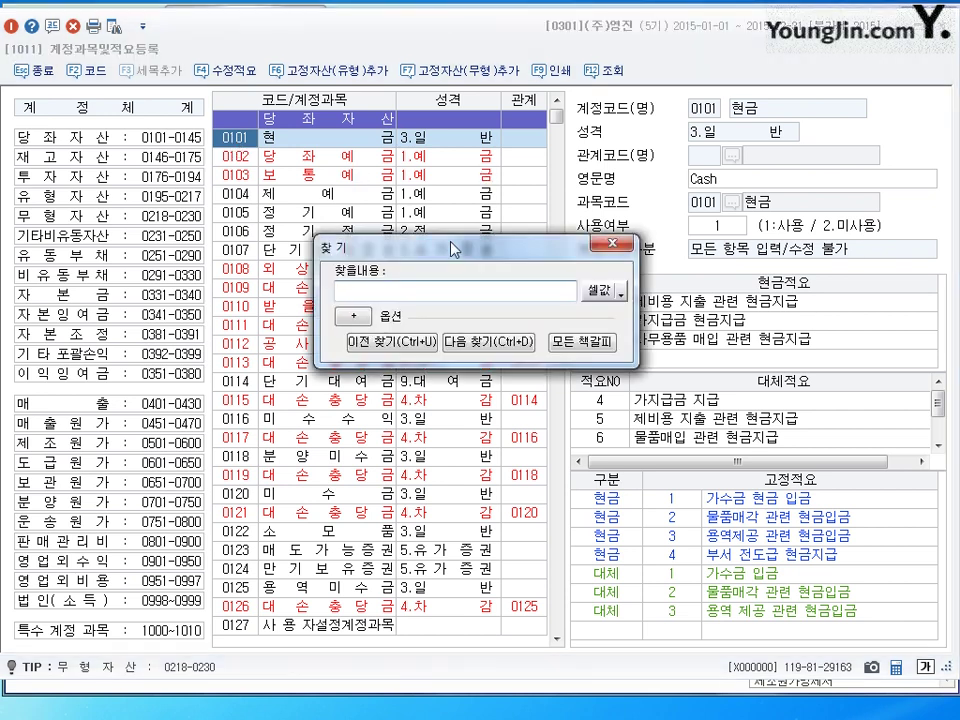
drag(451, 249, 395, 117)
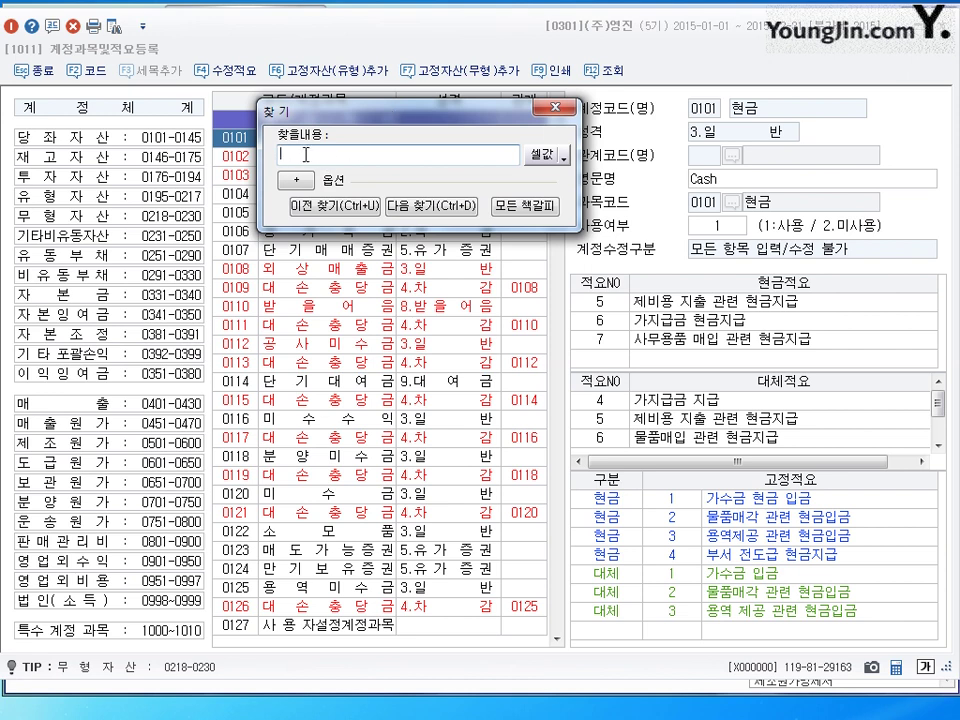
text(여ㅇ어ㅂ궈ㄴ)
drag(393, 121, 327, 201)
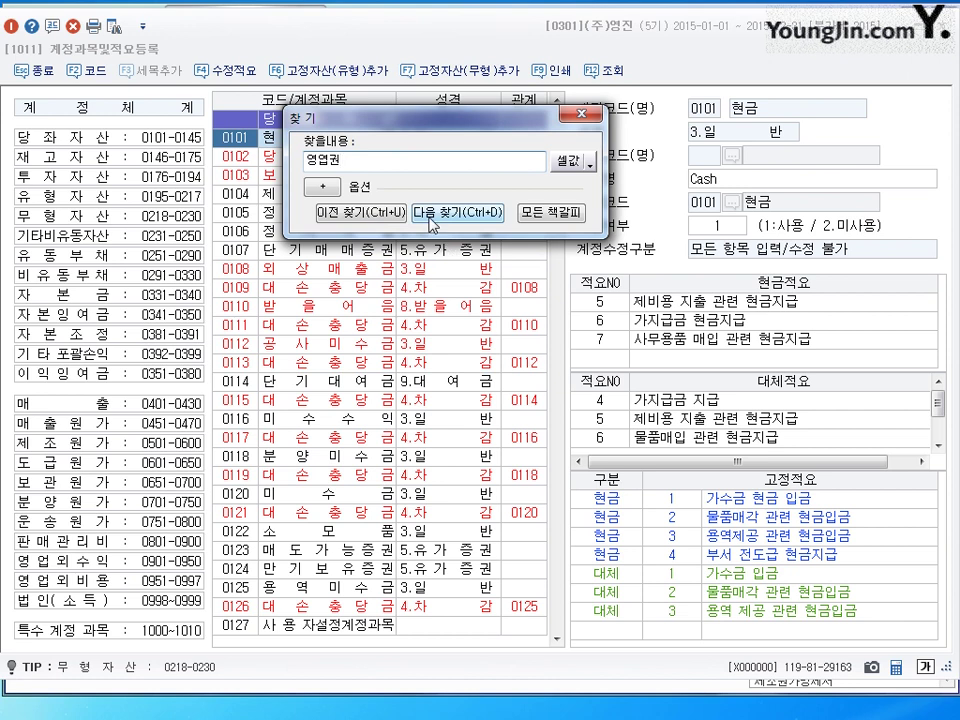
click(432, 215)
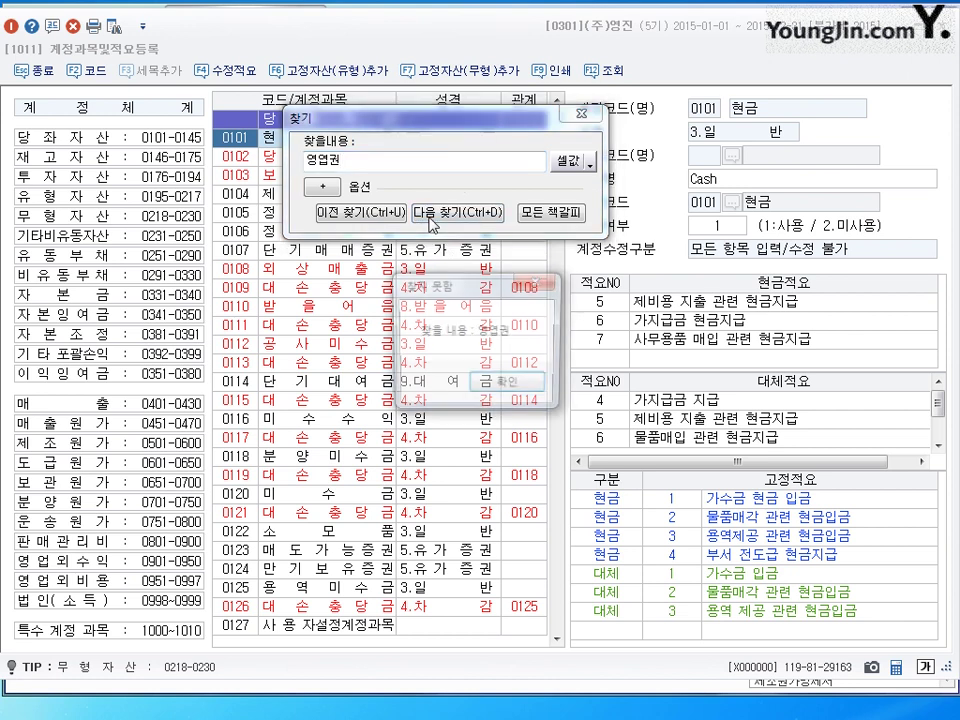
click(497, 382)
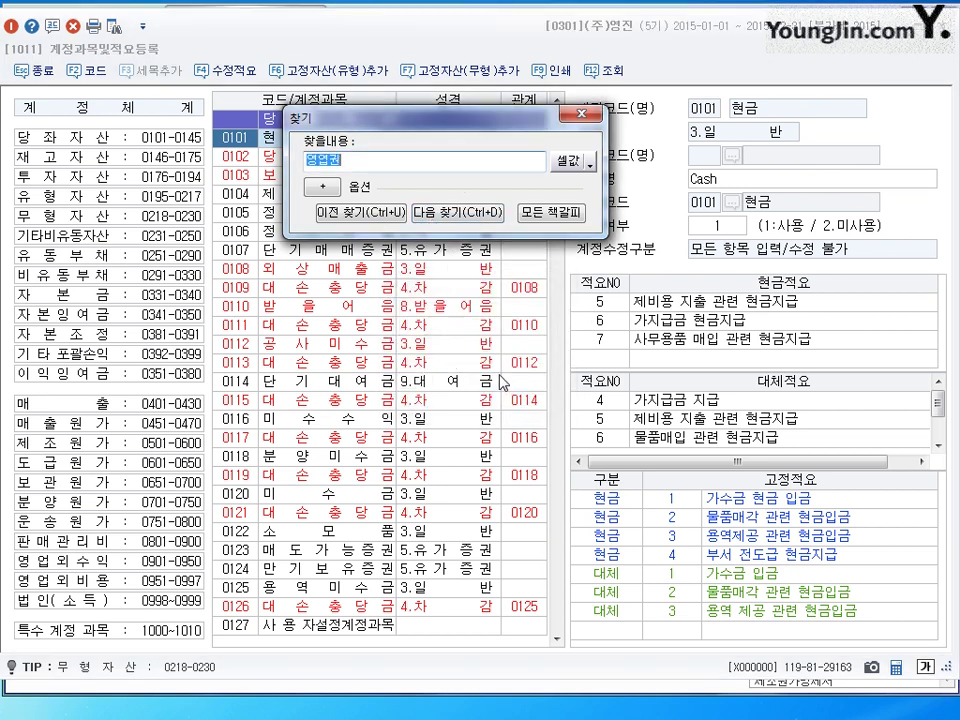
click(470, 215)
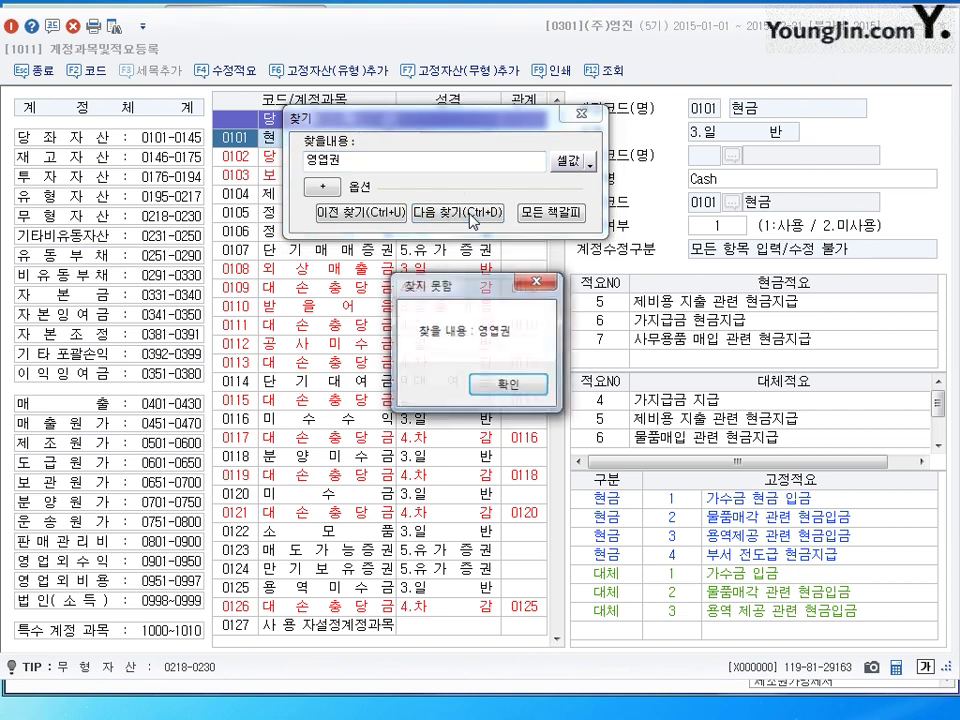
click(482, 385)
Correct the search text to 영업권, find account 0218 영업권 and close the search box.
click(430, 162)
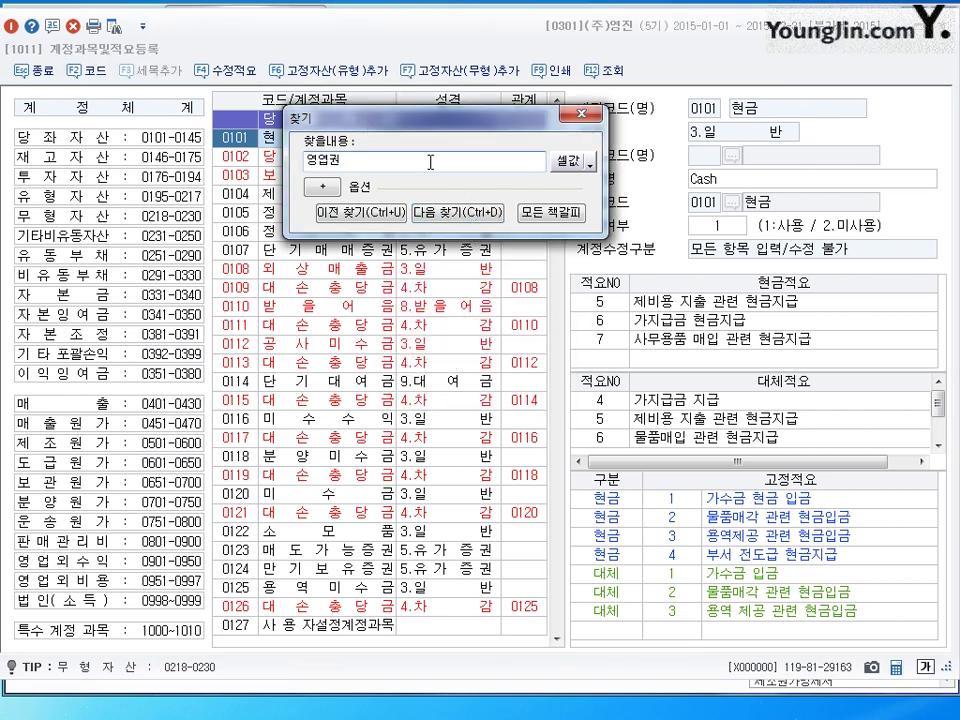
key(BackSpace)
key(BackSpace)
text(ㅇ)
text(업권)
click(457, 212)
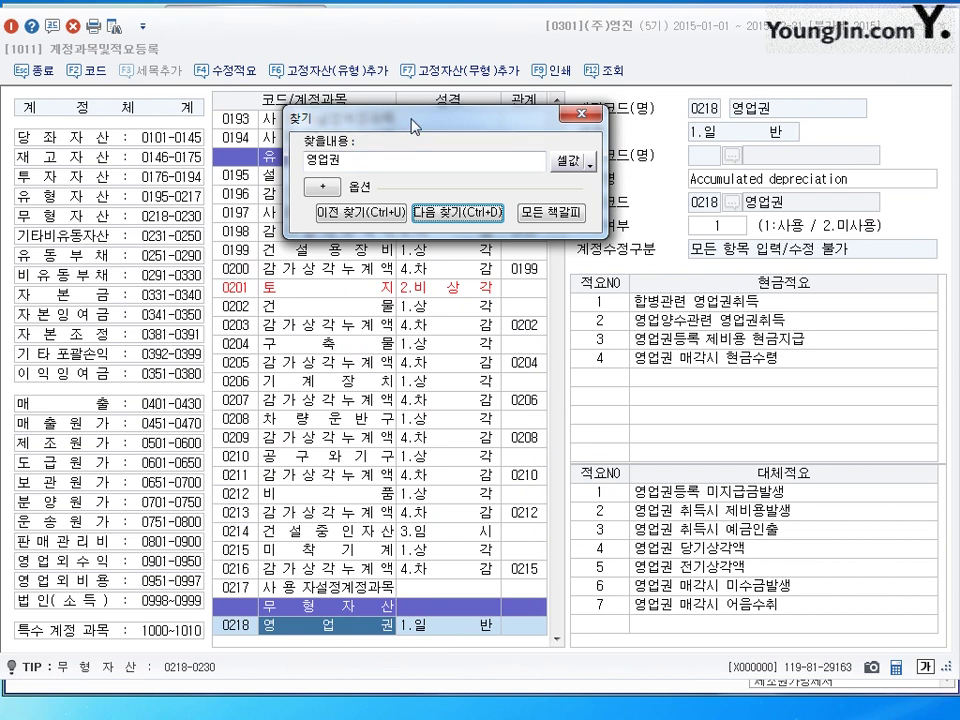
drag(413, 124, 398, 135)
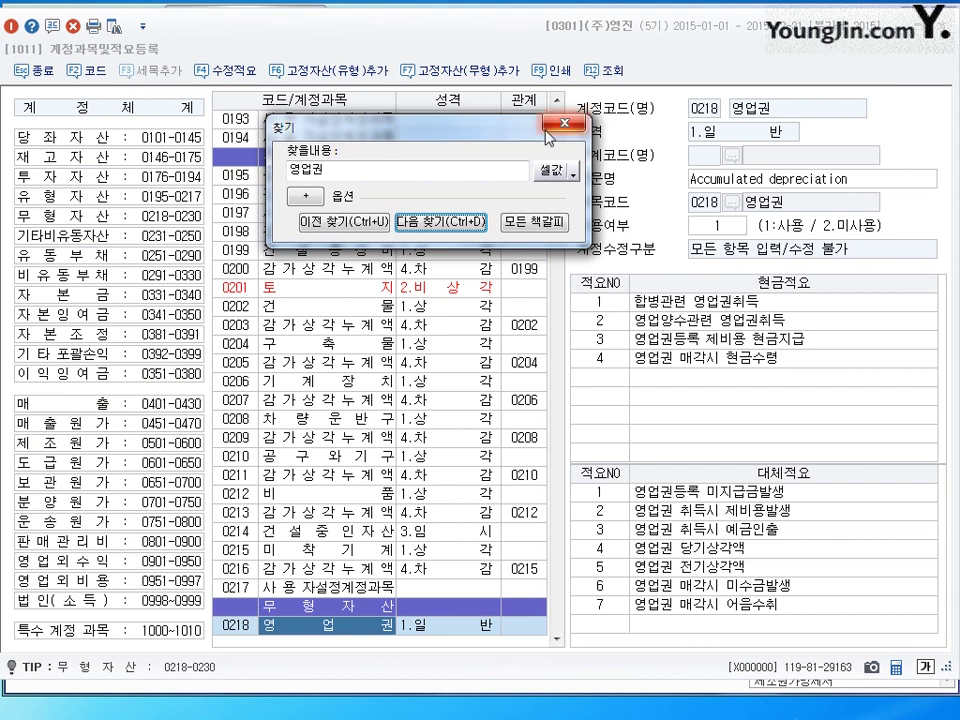
key(Escape)
click(243, 182)
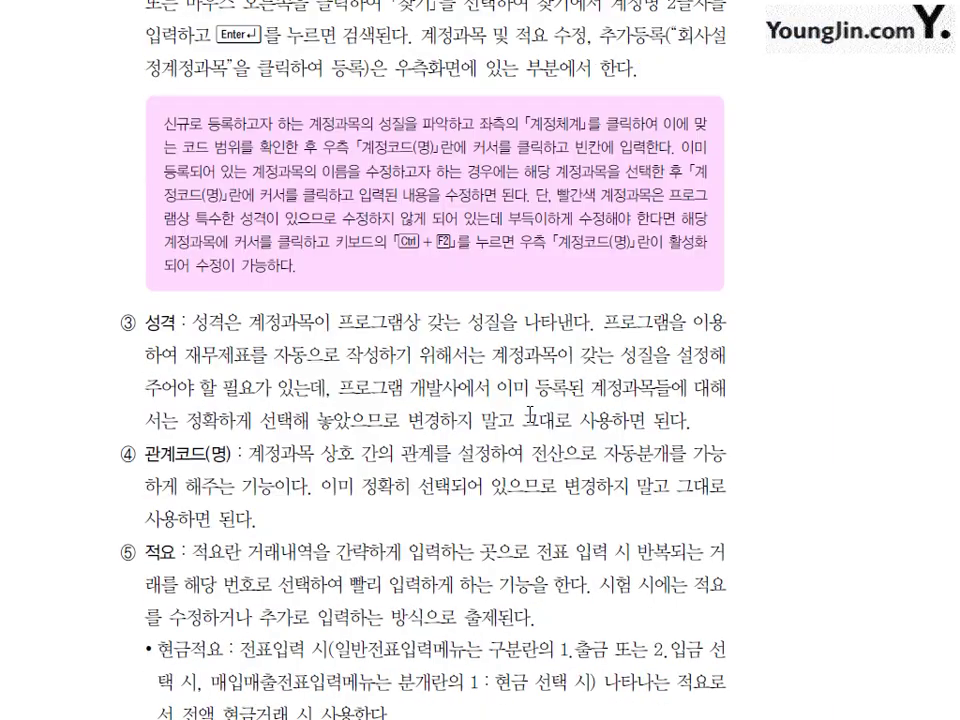
Scroll the textbook down to the 실력 다지기 exercise on adding 차량리스료.
scroll(530, 410, down, 10)
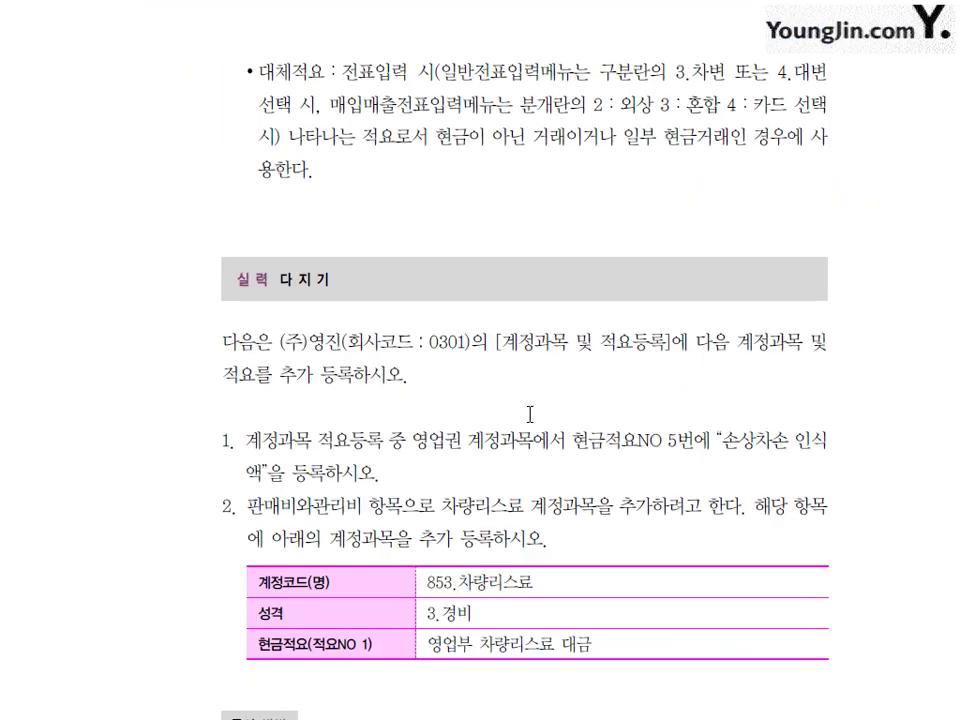
scroll(530, 412, down, 1)
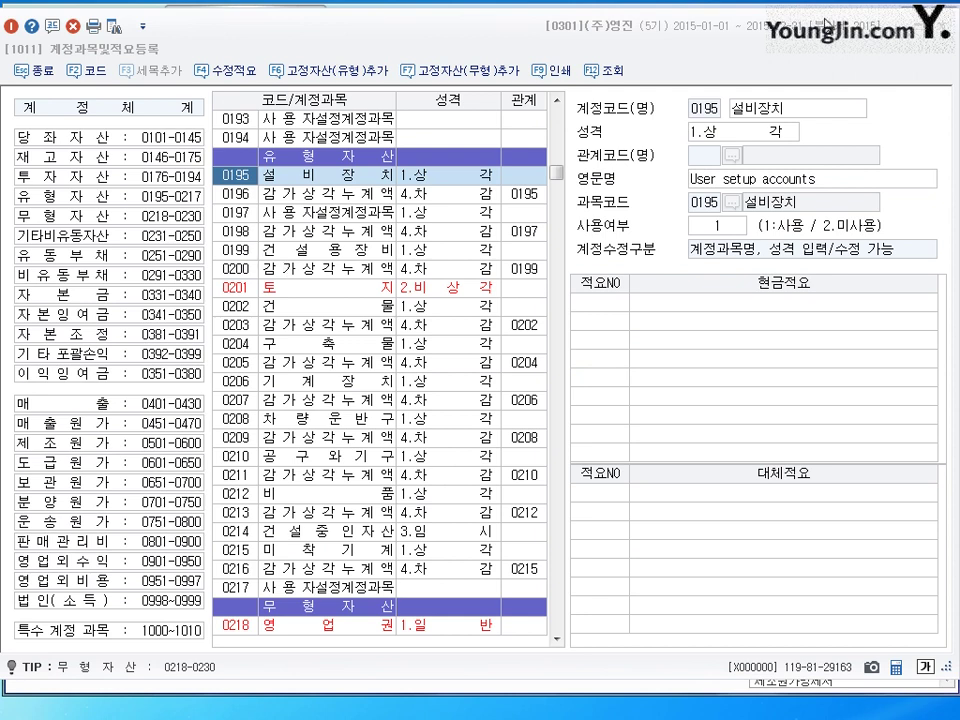
Reopen 계정과목및적요등록, view the 0218 영업권 summaries, then return to cash account 0101 현금.
click(942, 33)
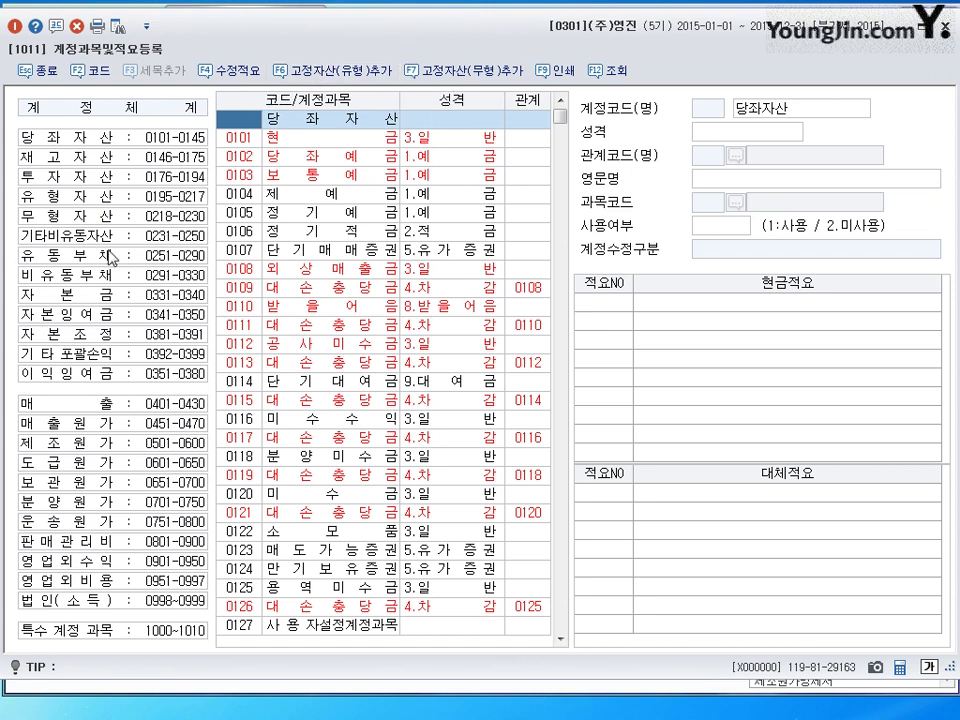
click(83, 218)
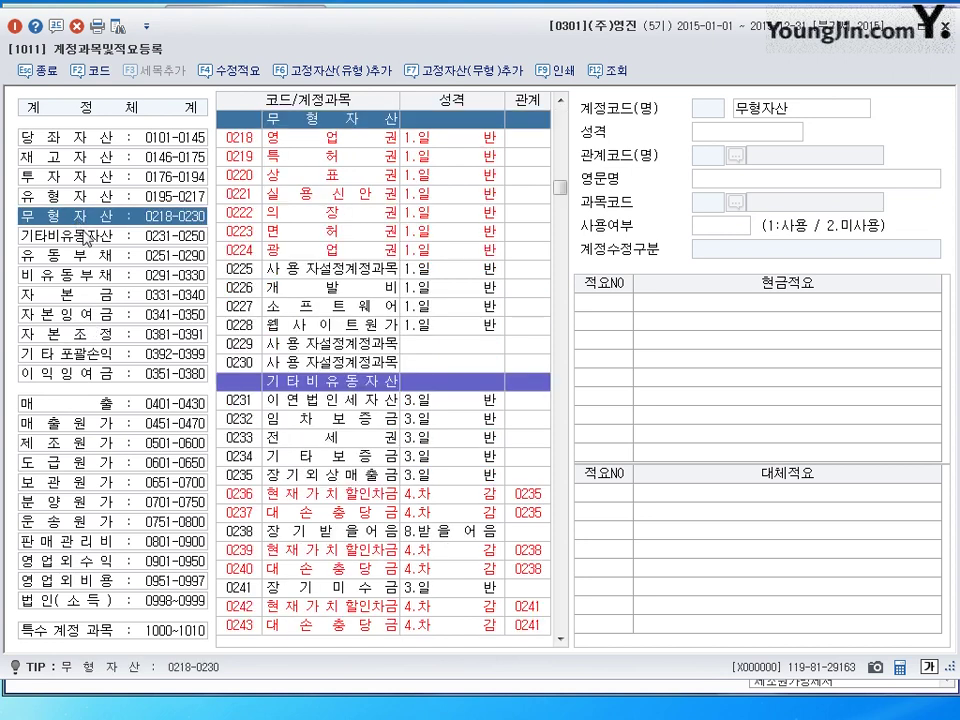
click(291, 148)
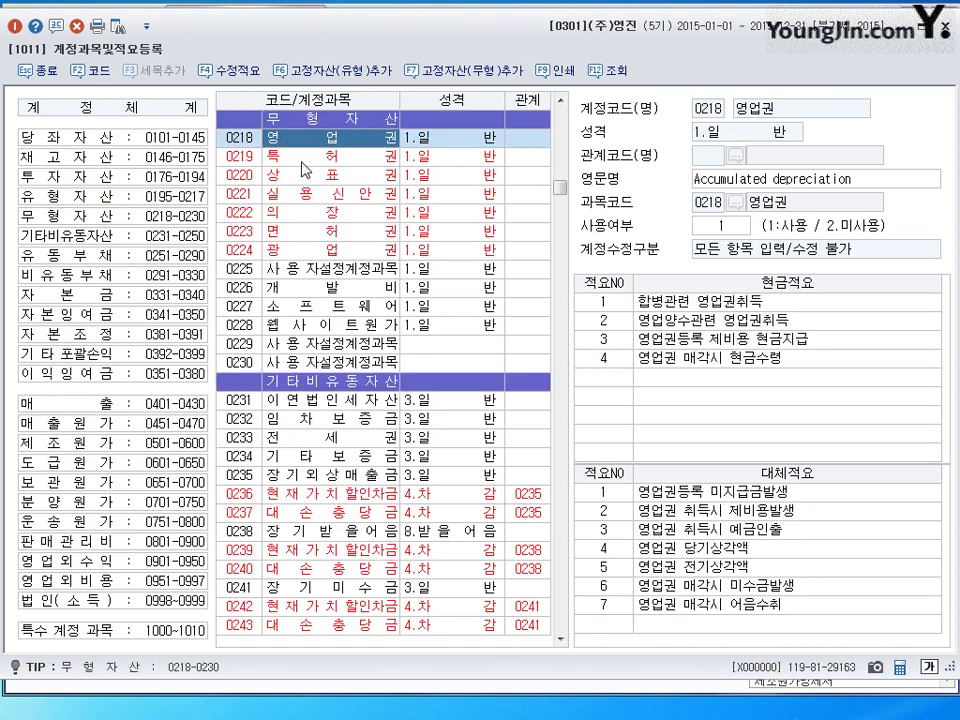
click(610, 381)
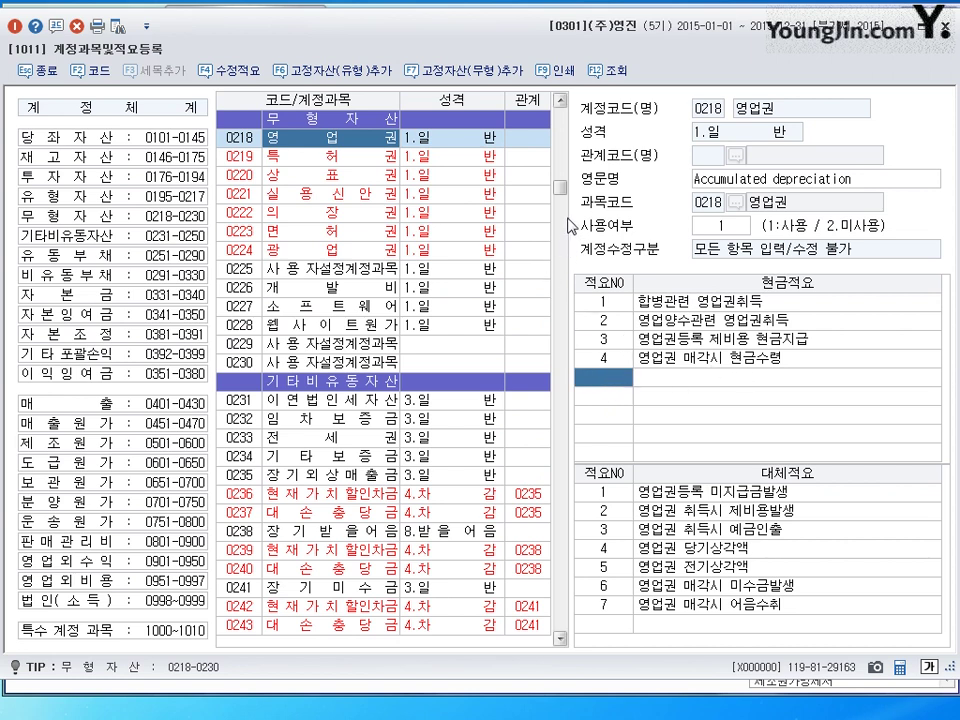
drag(560, 187, 561, 112)
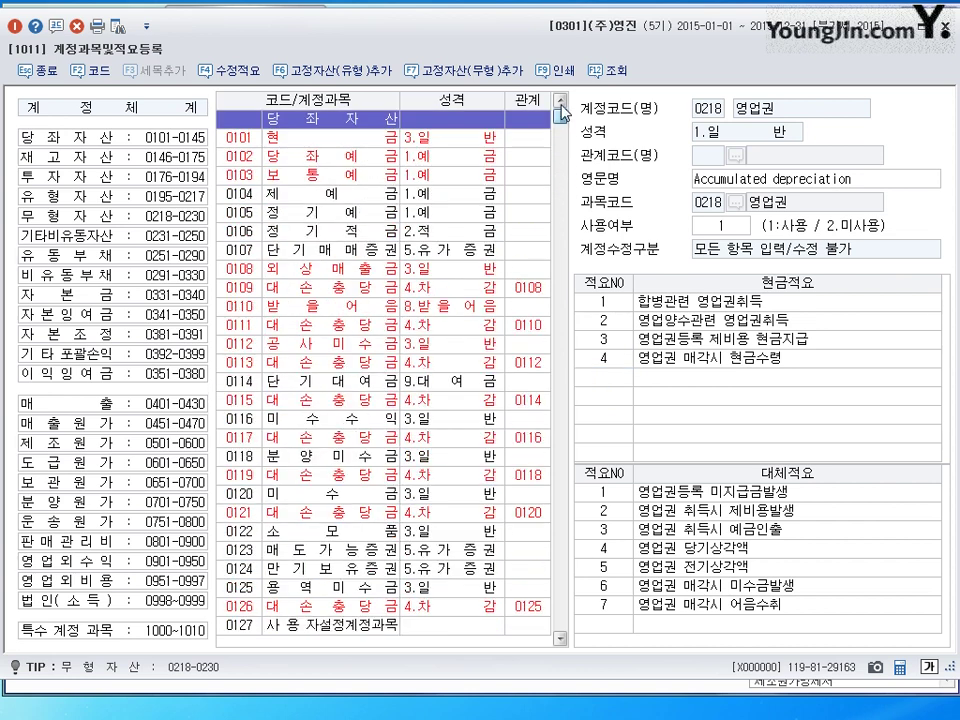
click(330, 137)
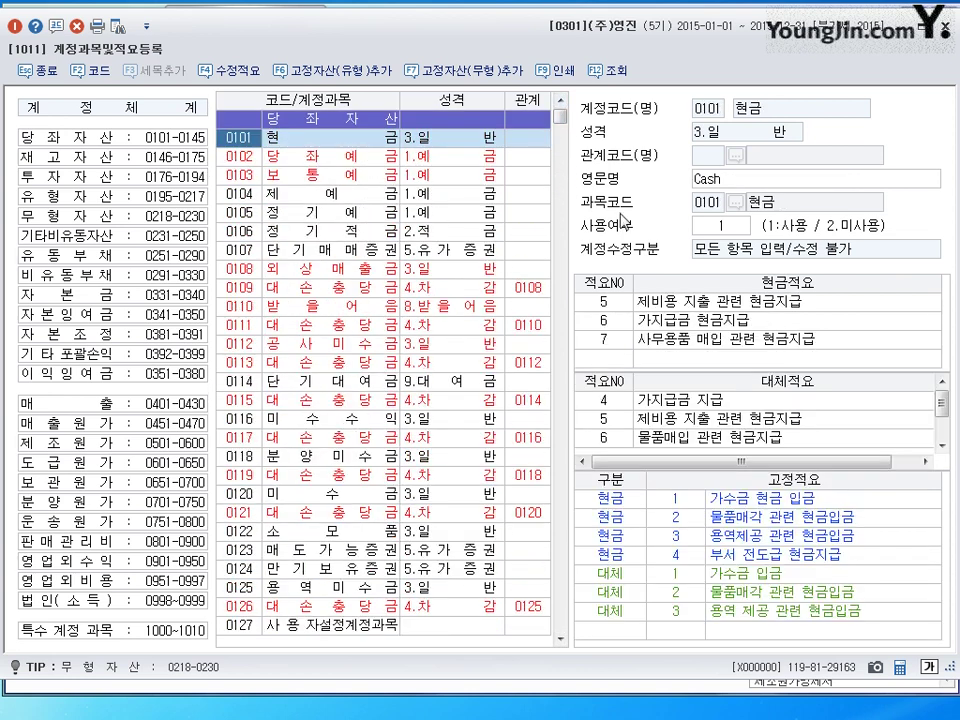
mouse_move(561, 117)
mouse_down()
mouse_move(561, 195)
mouse_move(561, 116)
mouse_up()
Select the 0101 code cell and open the 찾기 search box with Ctrl+F.
click(241, 141)
click(248, 143)
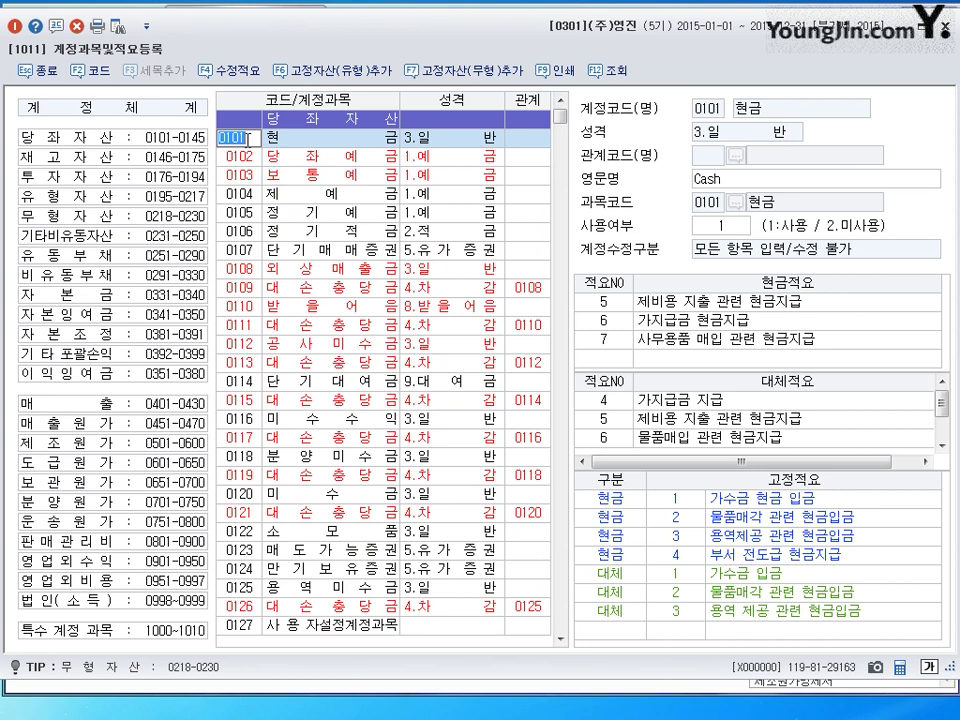
key(Escape)
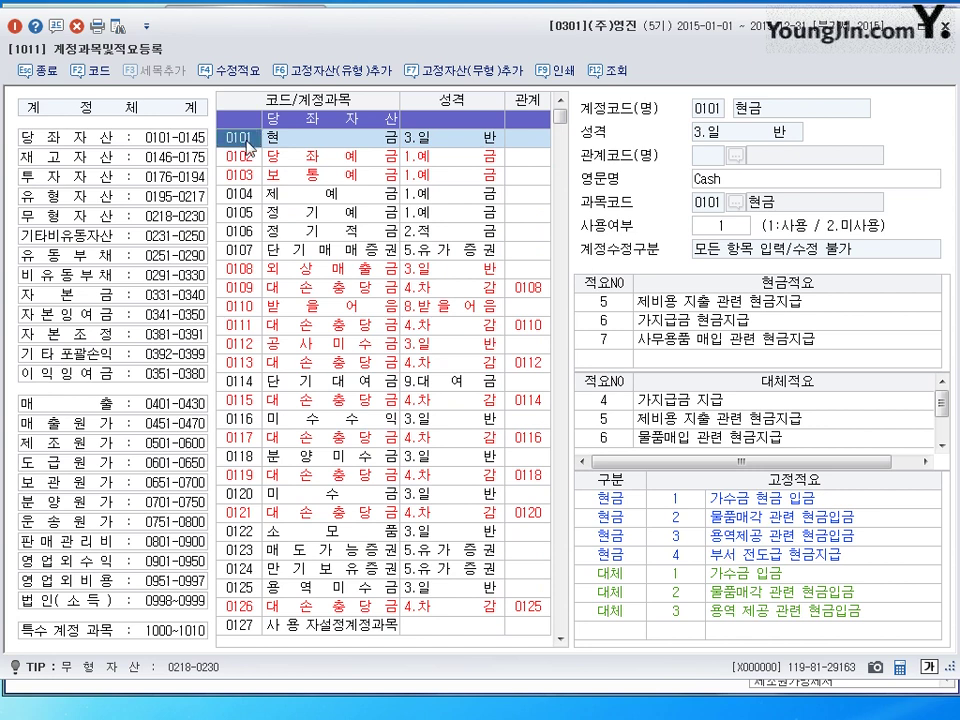
click(247, 141)
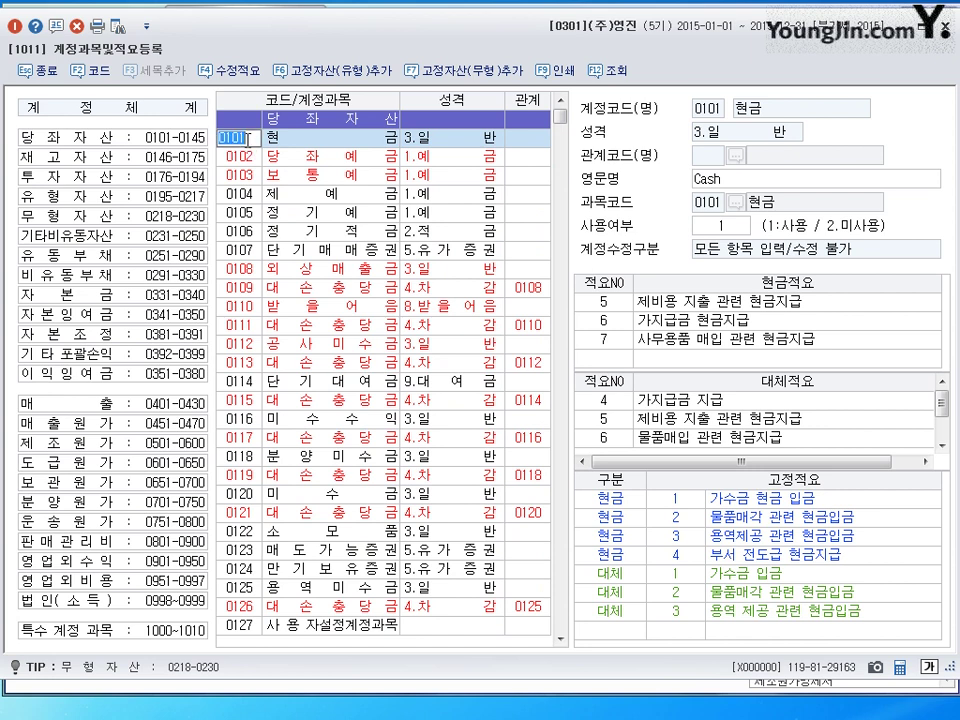
click(290, 147)
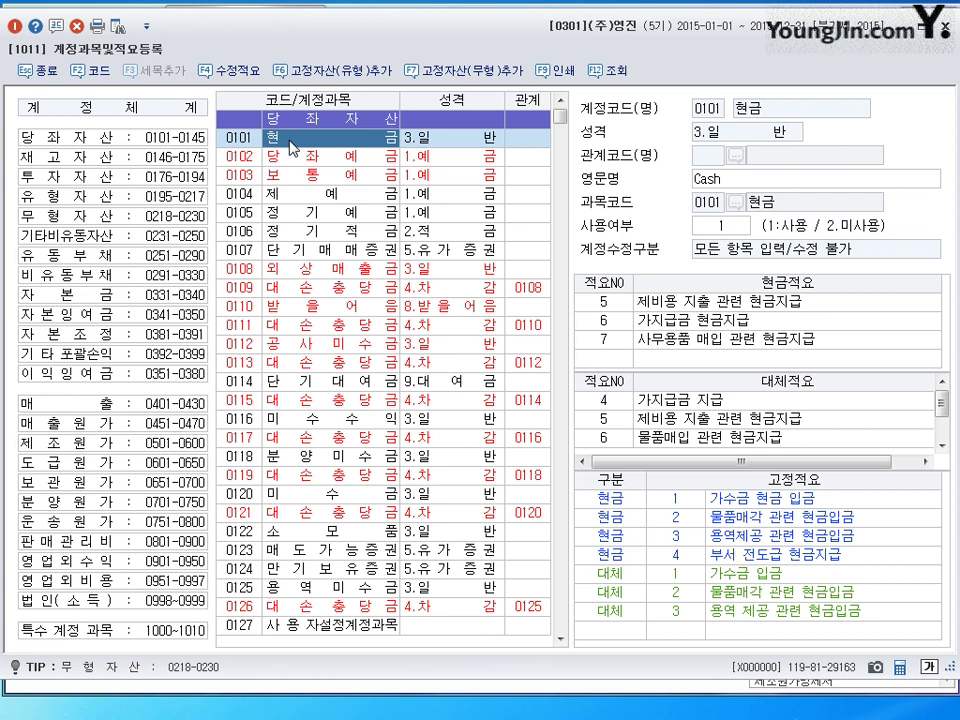
click(245, 146)
key(ctrl+f)
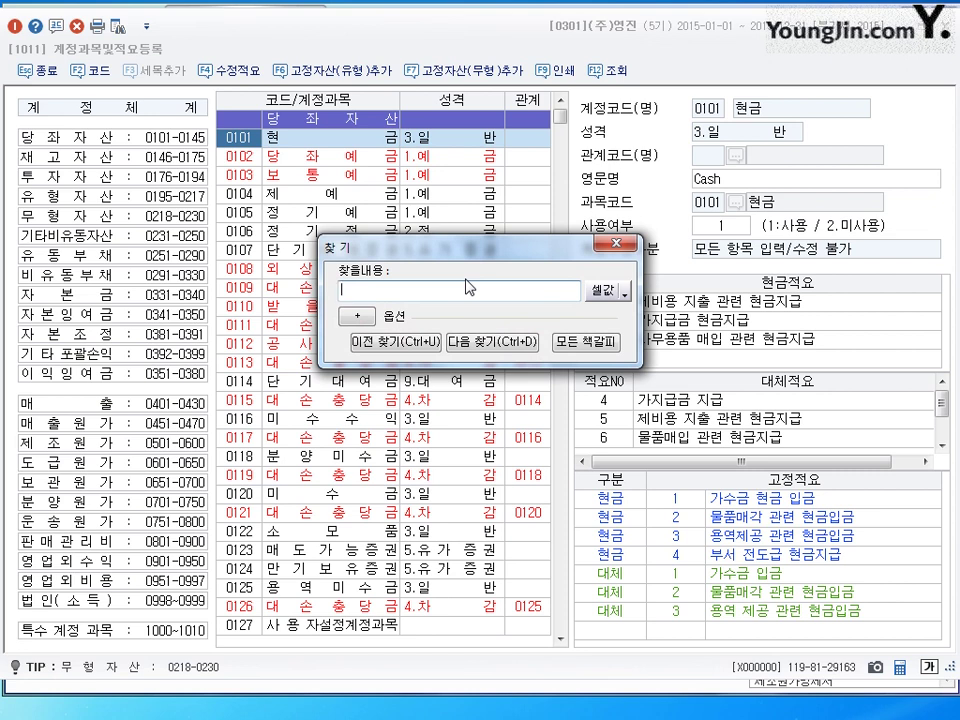
Search 영업권 to reach account 0218, then enter 5 as a new cash memo number.
text(영업권)
click(500, 343)
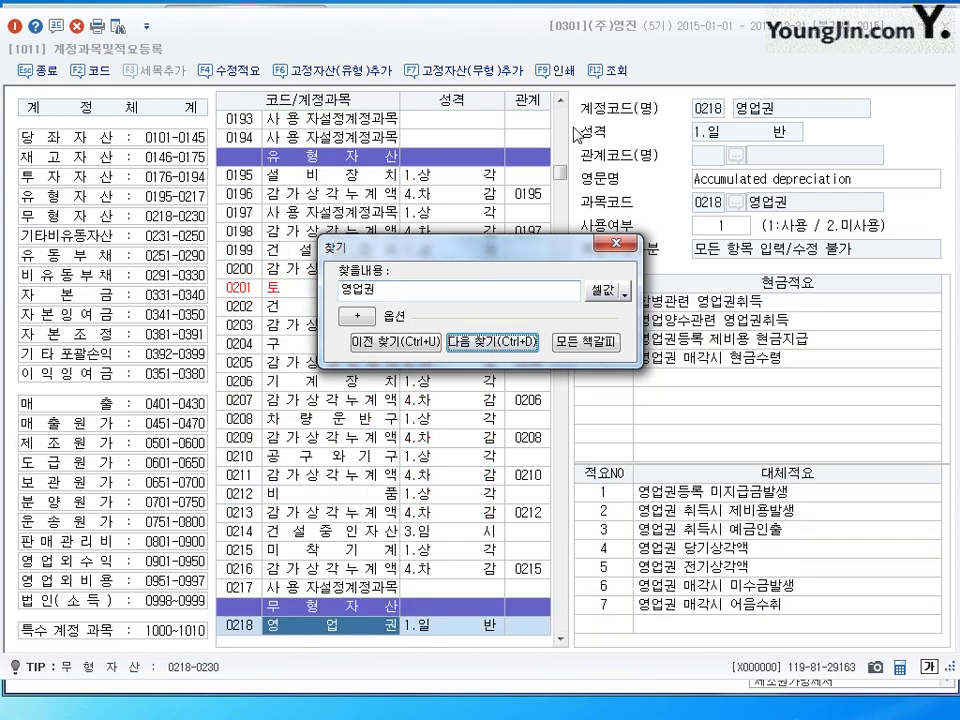
key(Escape)
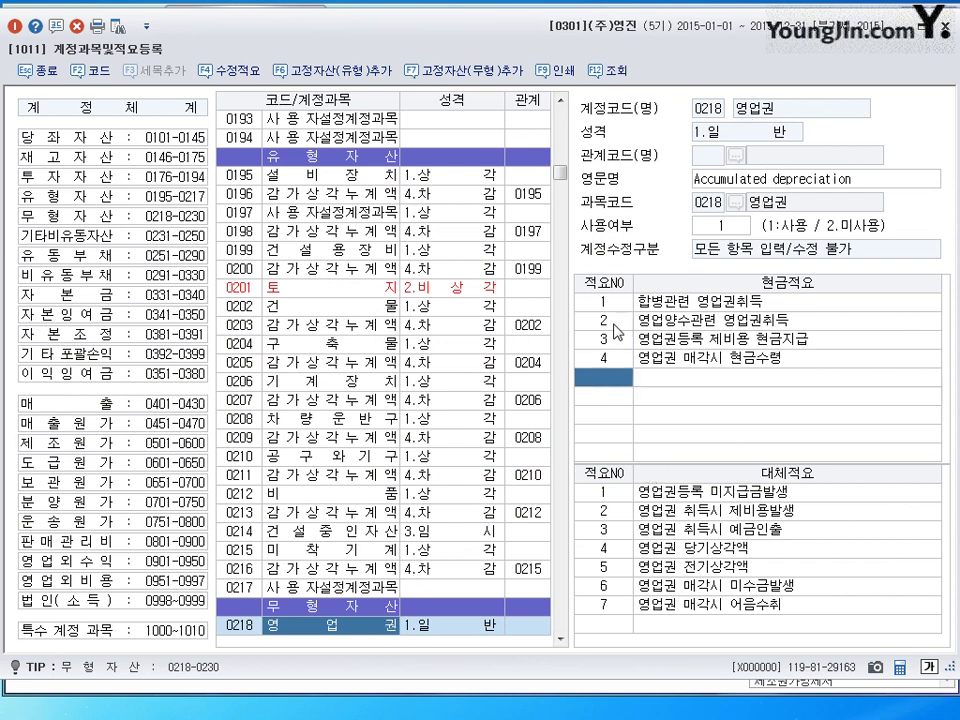
click(630, 430)
text(5)
key(Return)
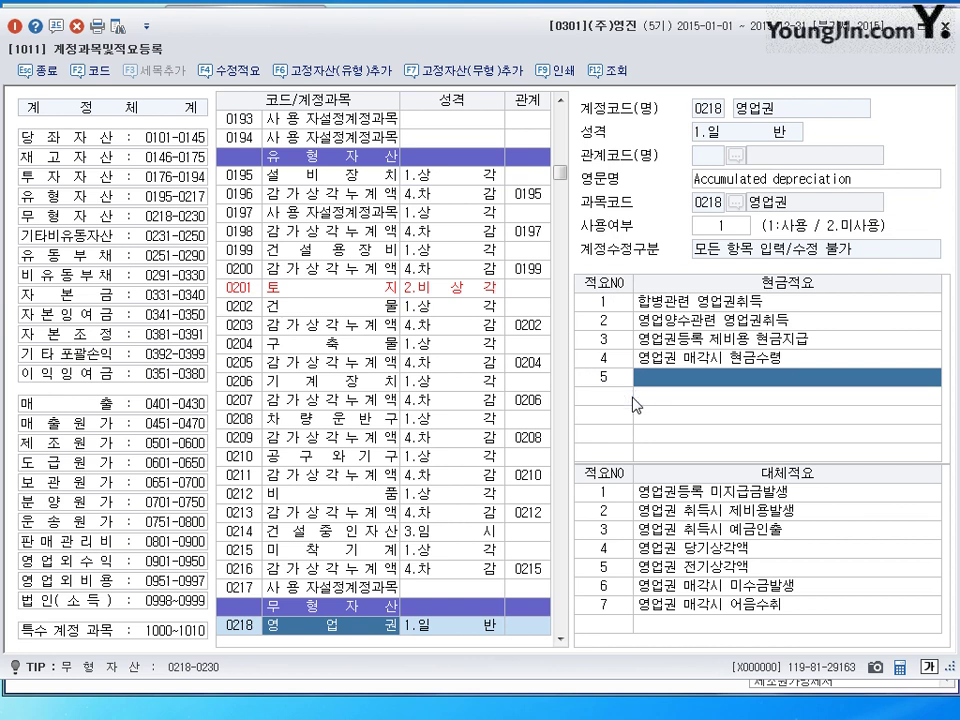
Add '손상차손 인식액' as the fifth cash memo of account 0218 영업권.
text(손상차손 이)
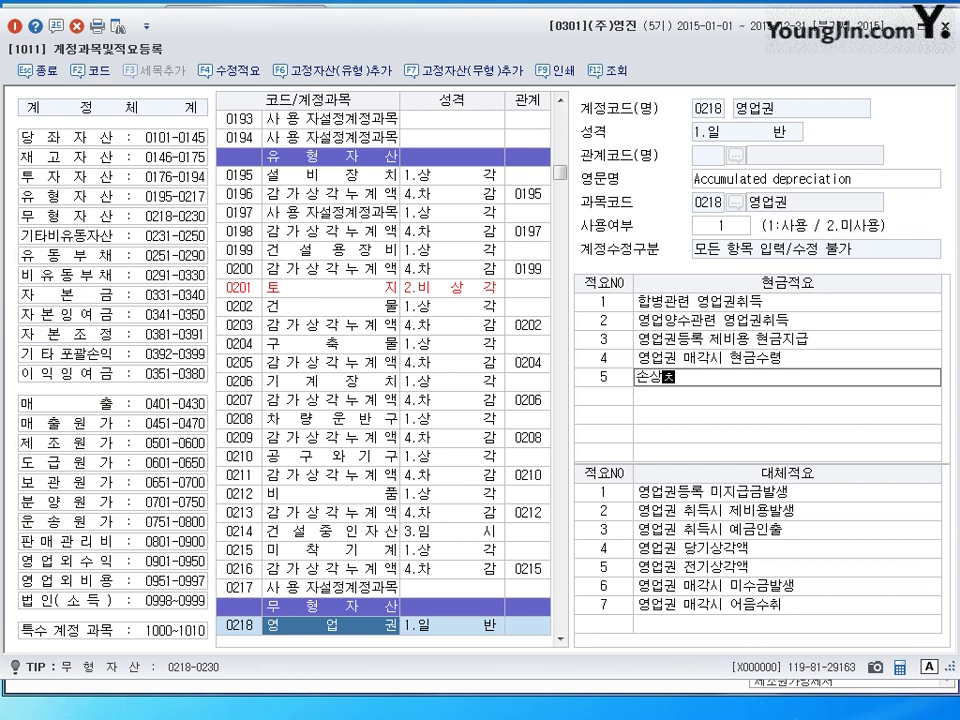
text(ㄴ식액)
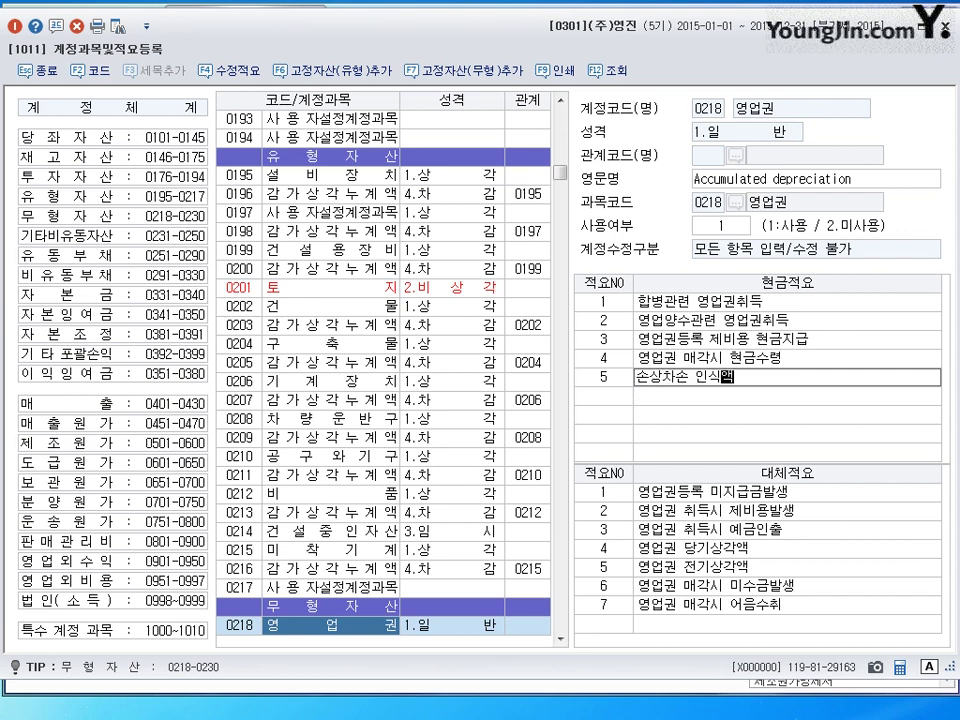
click(630, 398)
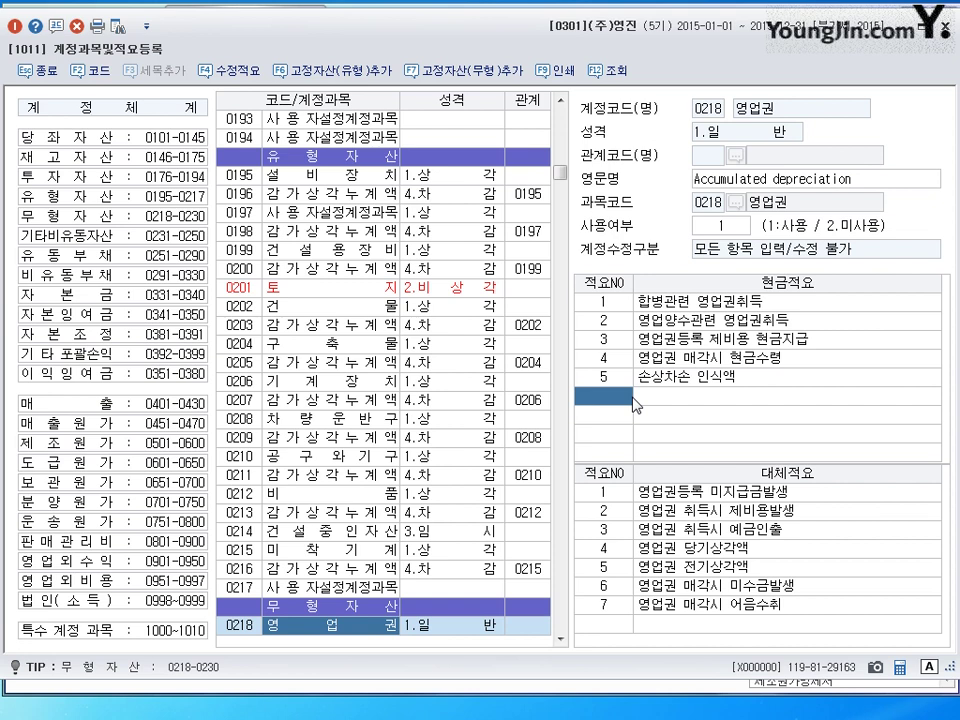
click(723, 379)
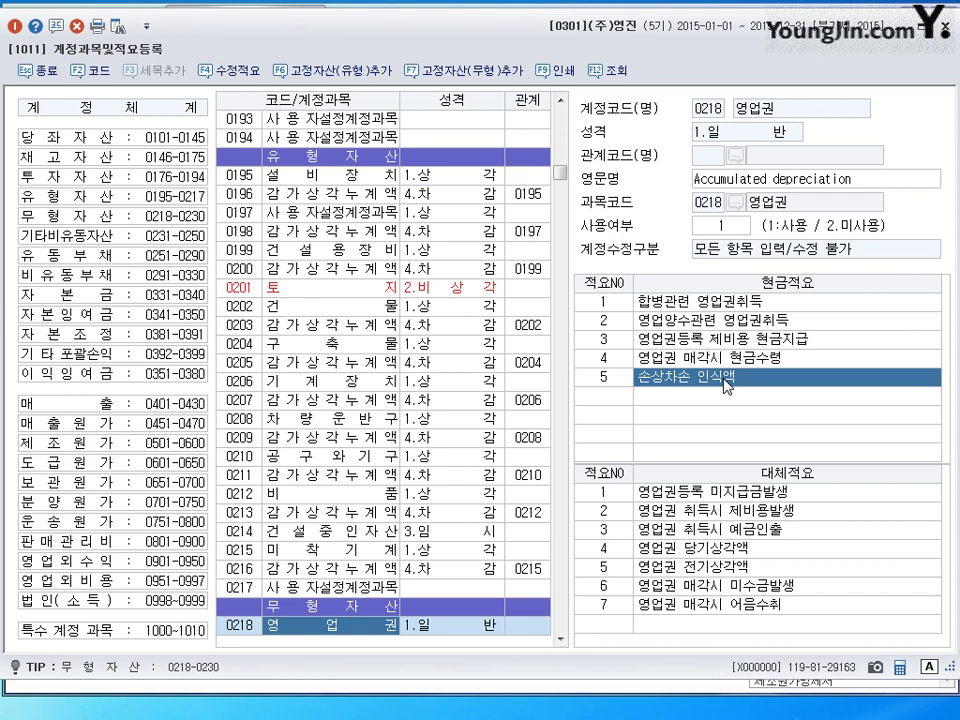
drag(727, 387, 684, 383)
click(678, 528)
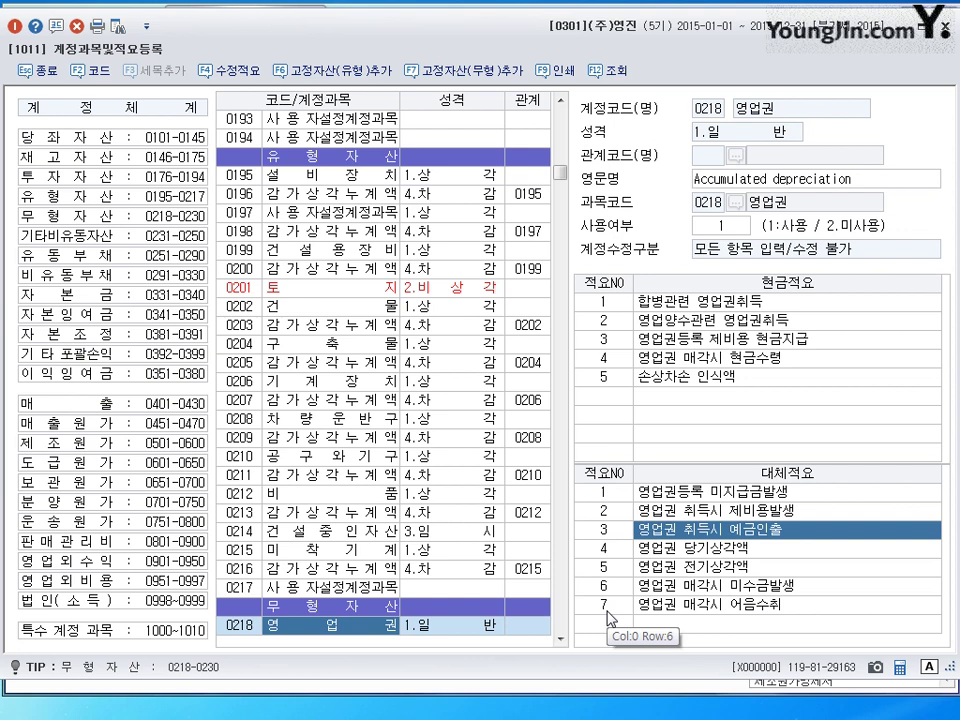
click(649, 377)
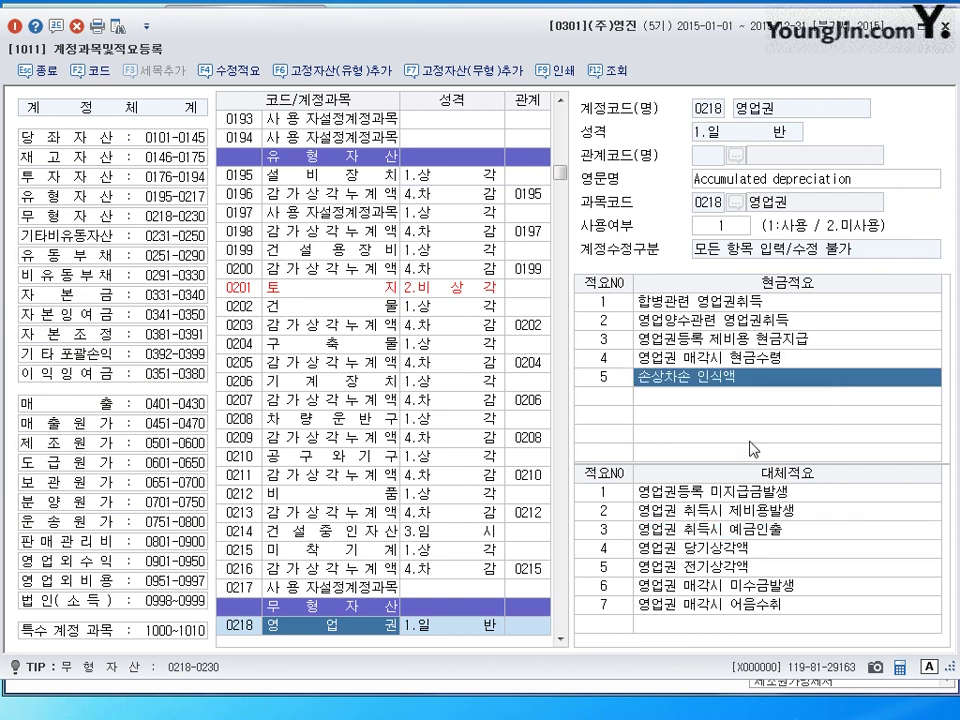
click(752, 549)
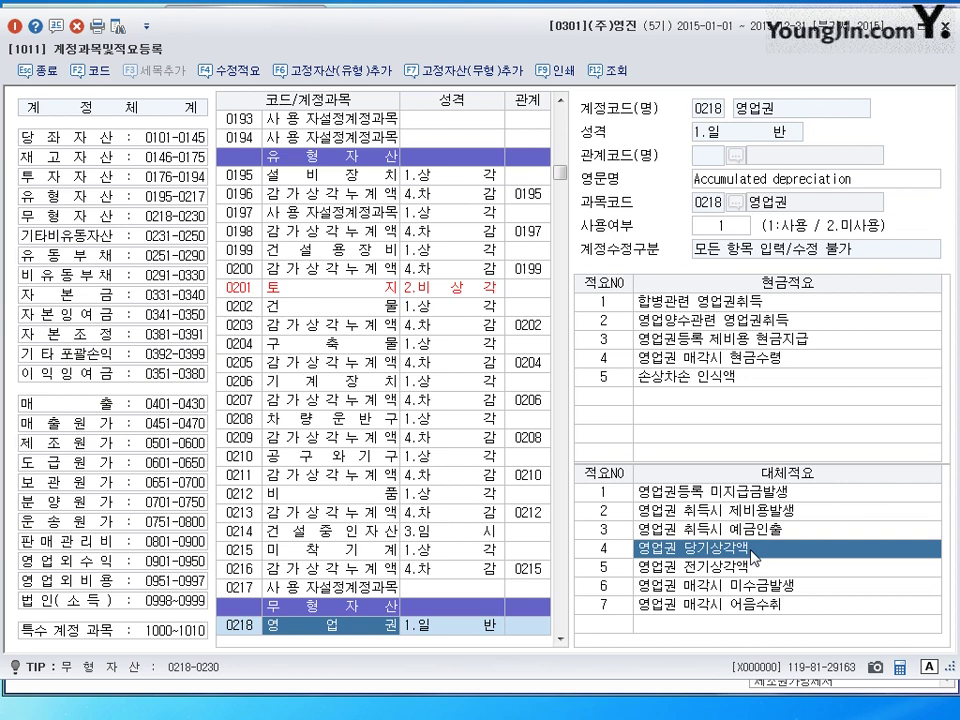
click(682, 405)
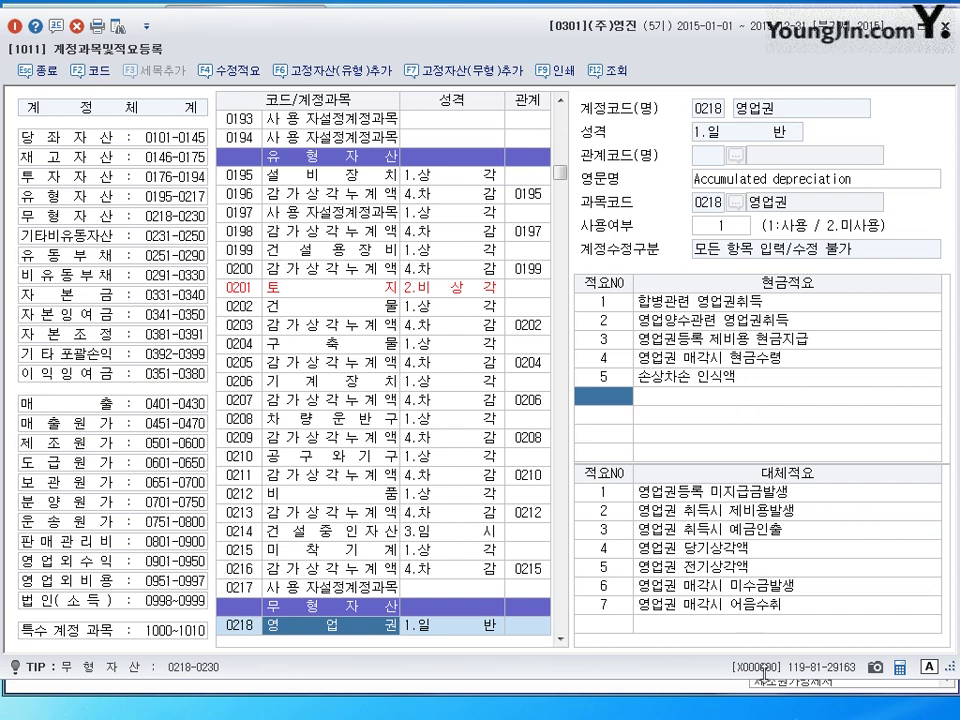
click(718, 624)
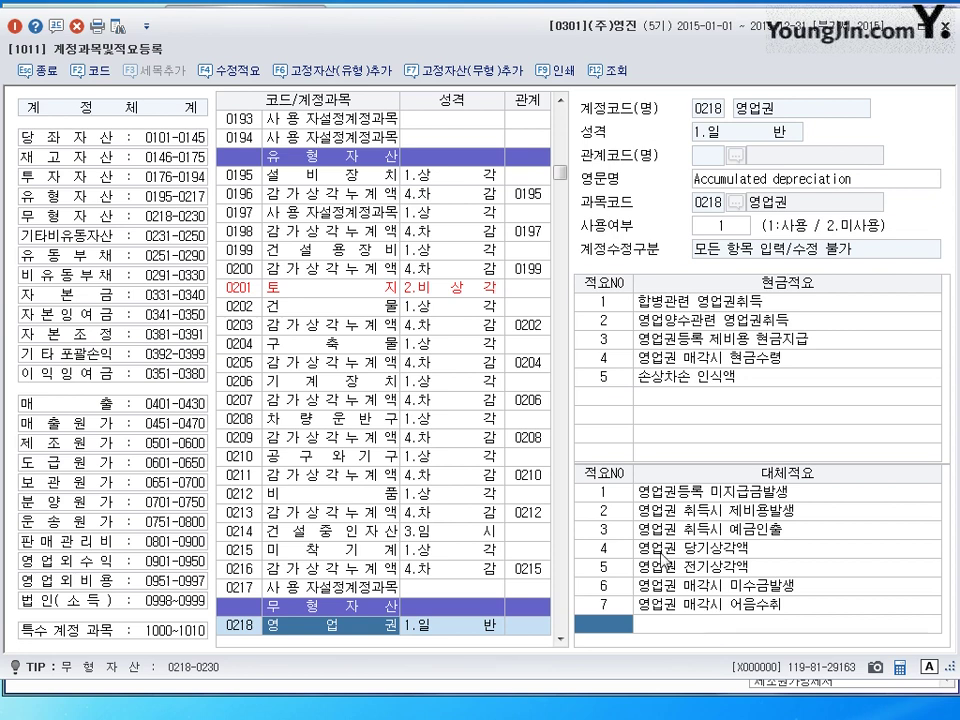
scroll(560, 200, up, 20)
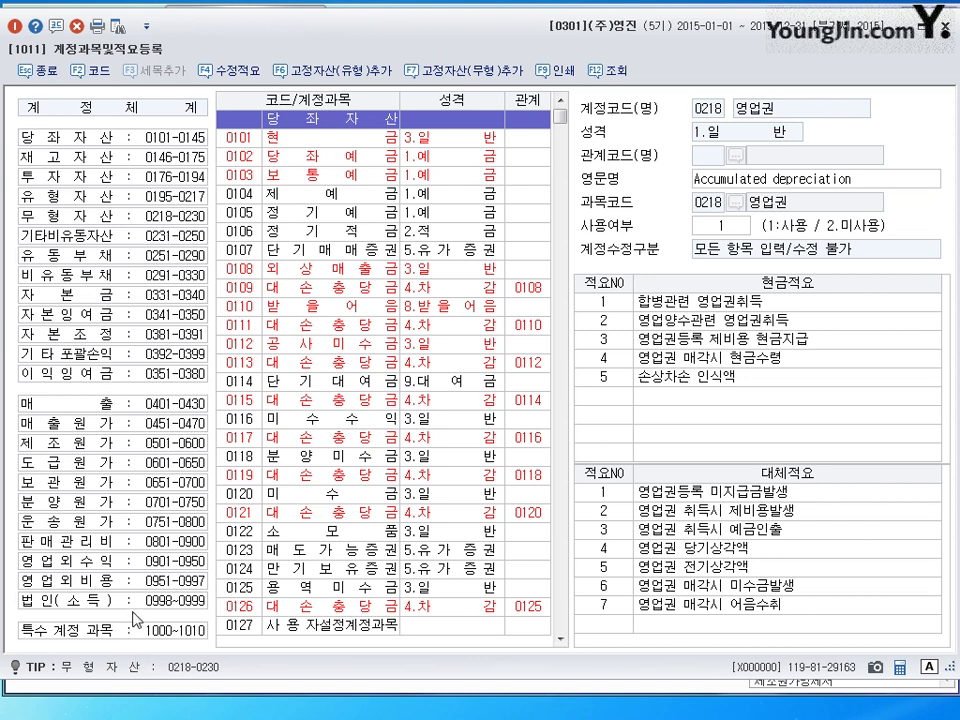
Look up code 0853 in the 판매관리비 group and activate 사용자설정계정과목 for editing.
click(107, 543)
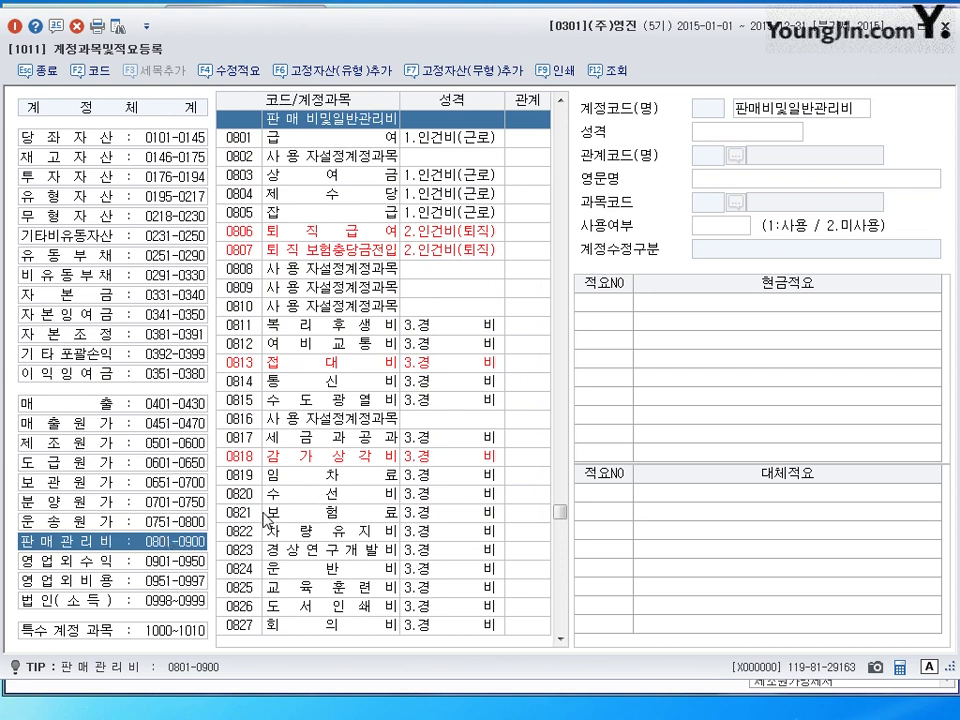
scroll(561, 590, down, 10)
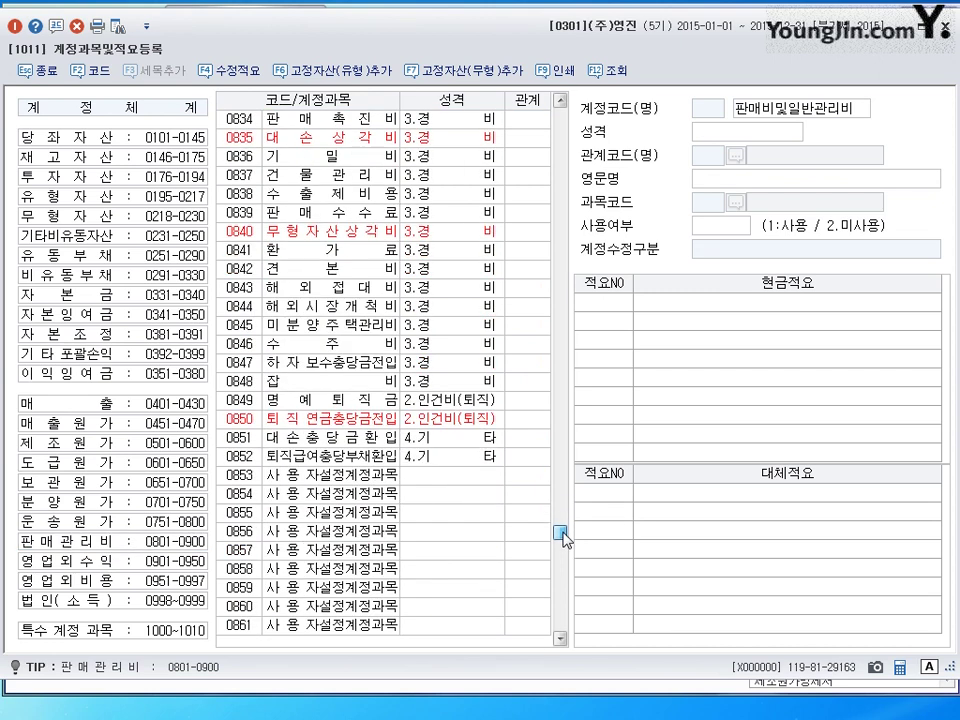
click(247, 480)
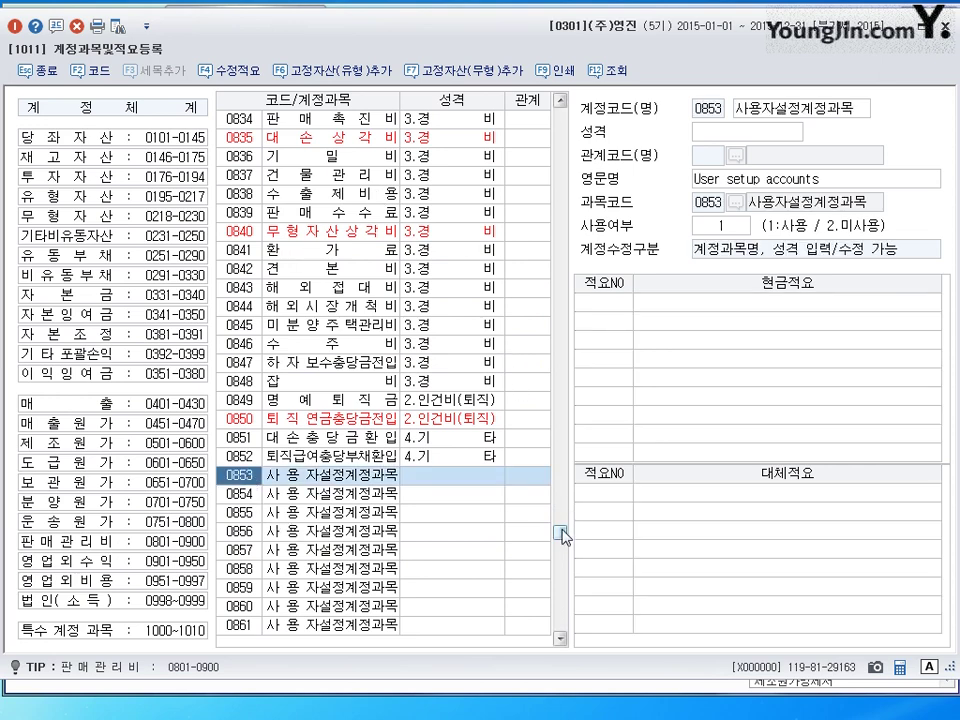
drag(562, 533, 568, 116)
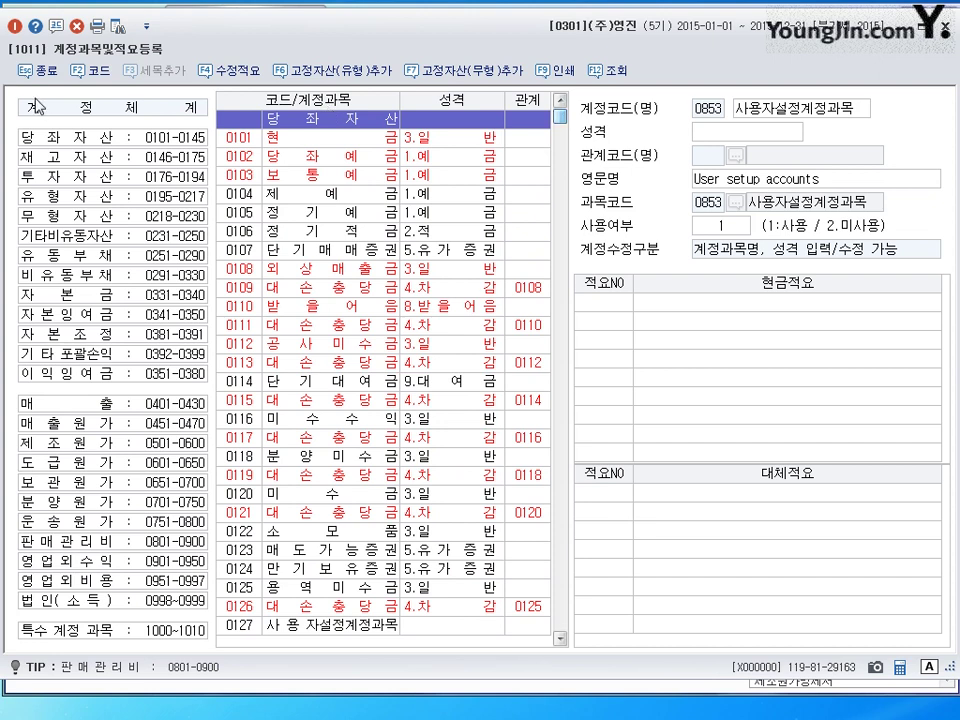
click(63, 146)
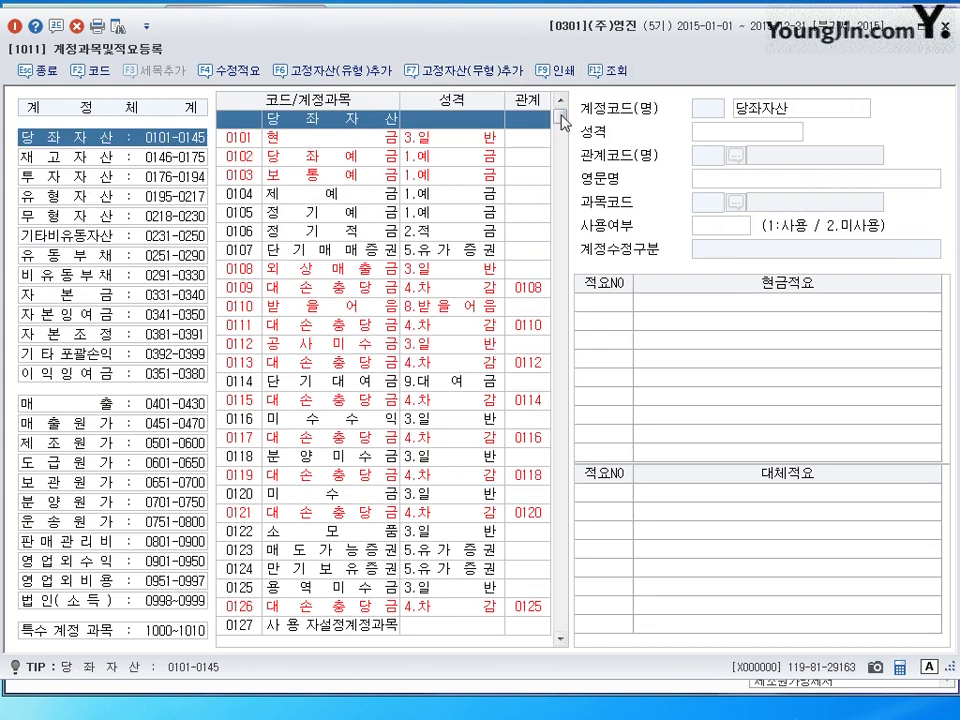
click(250, 142)
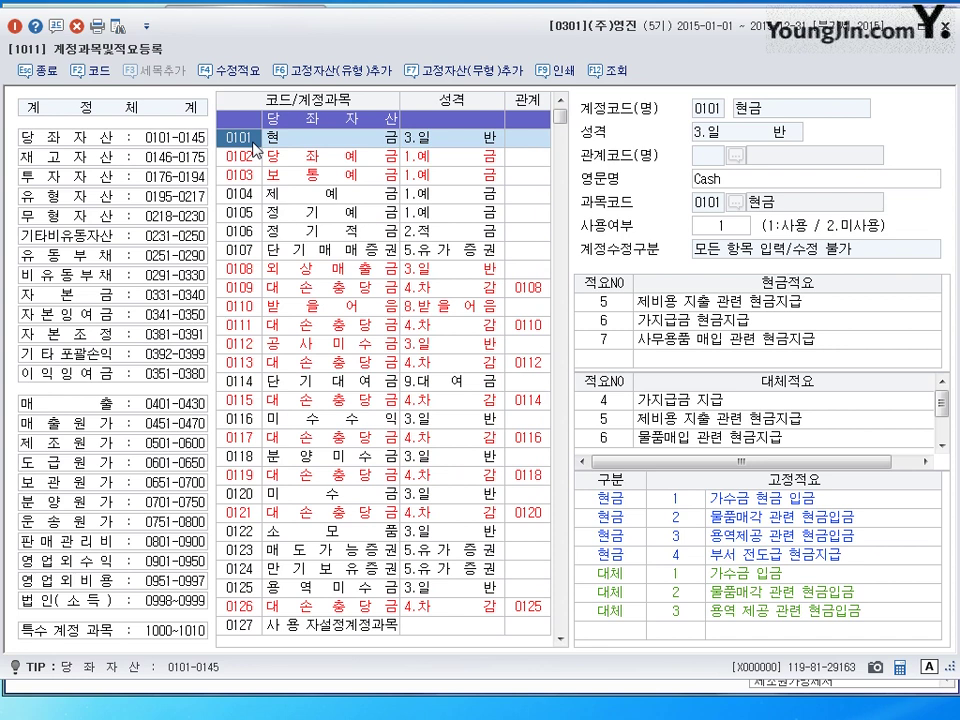
text(0853)
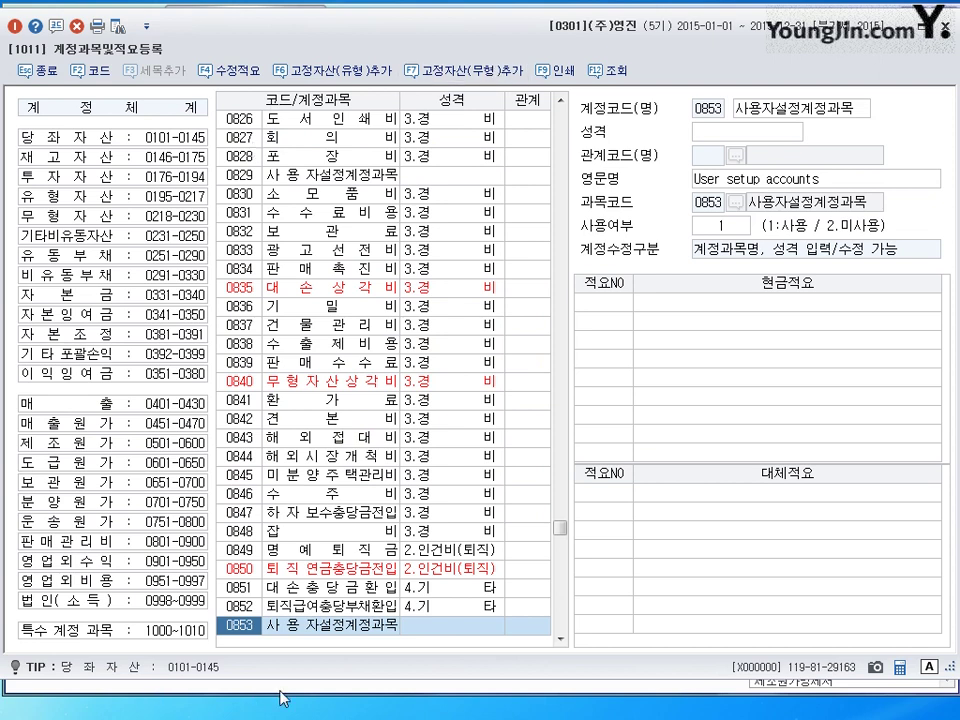
click(362, 635)
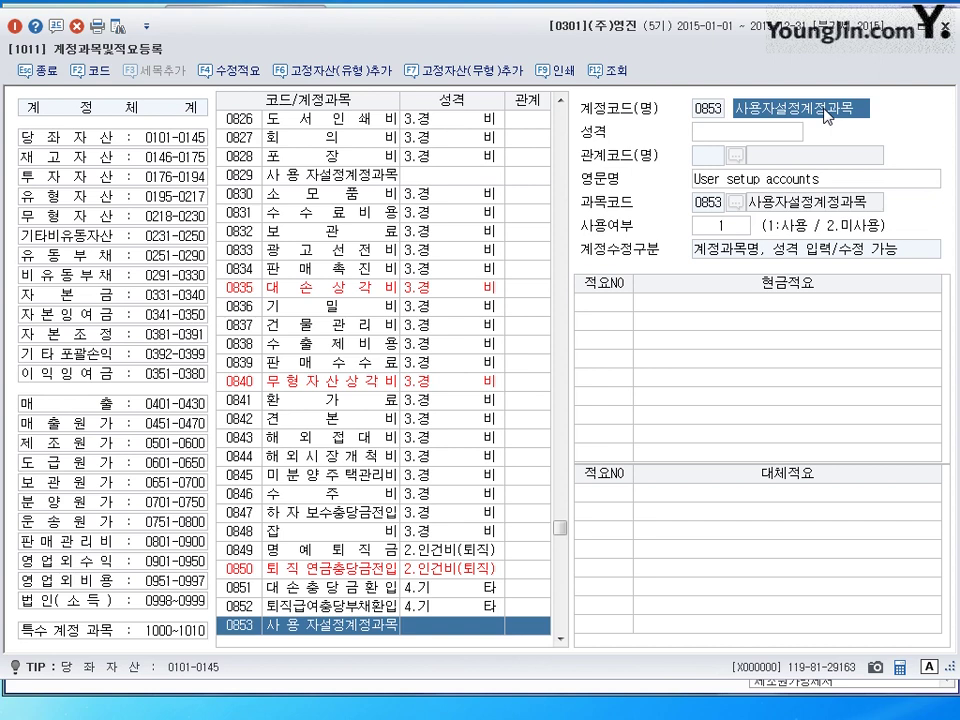
Rename account 0853 to 차량리스료 and set its nature to 3.경비.
click(724, 134)
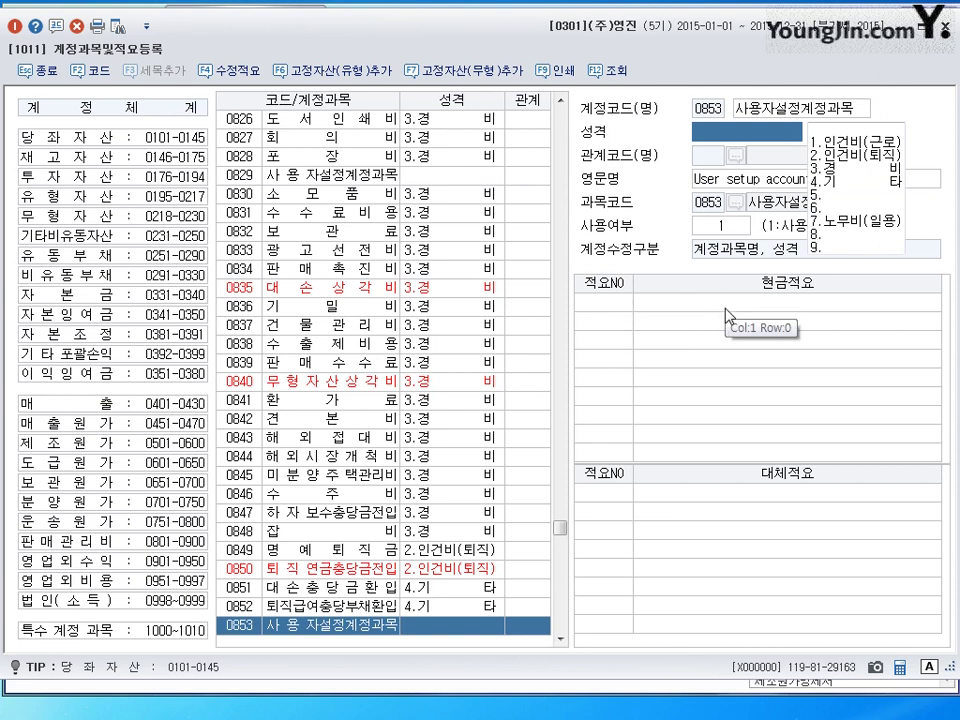
click(780, 112)
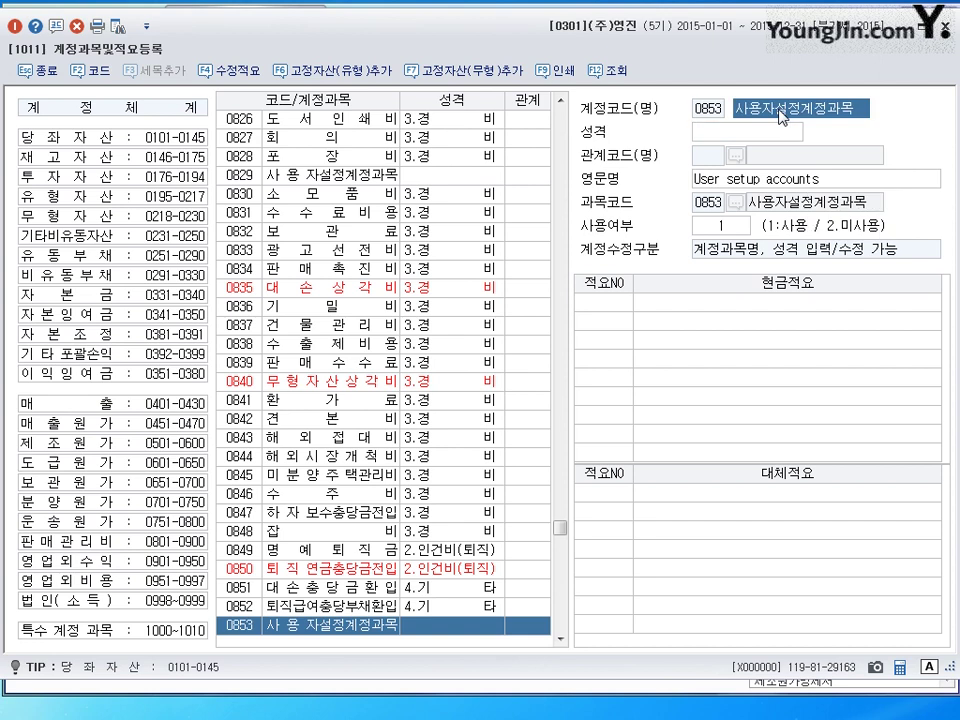
text(차량리)
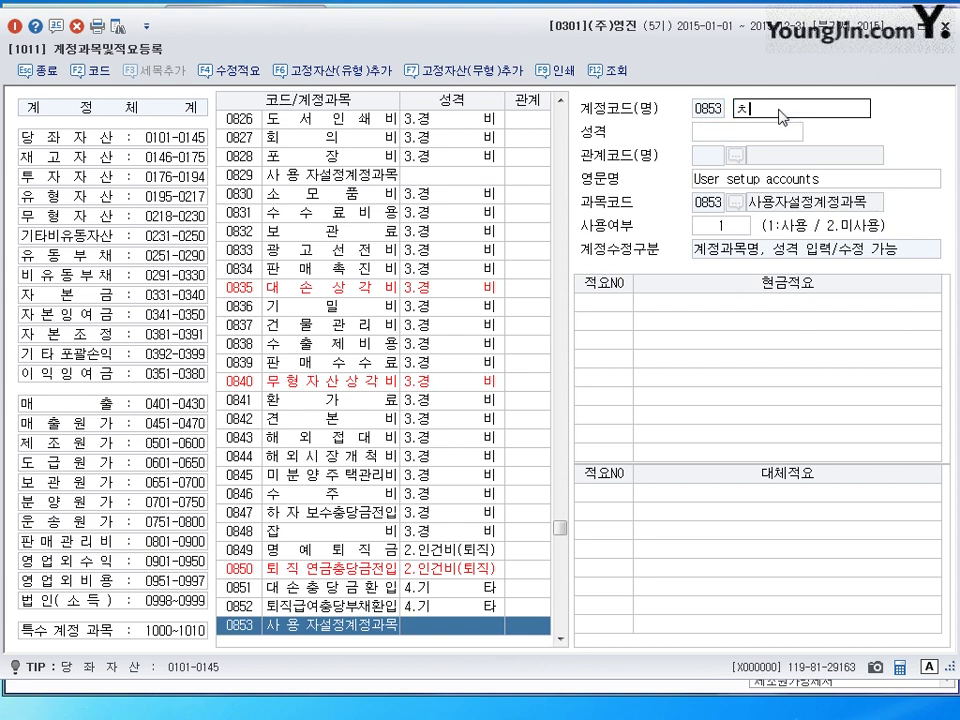
text(스료)
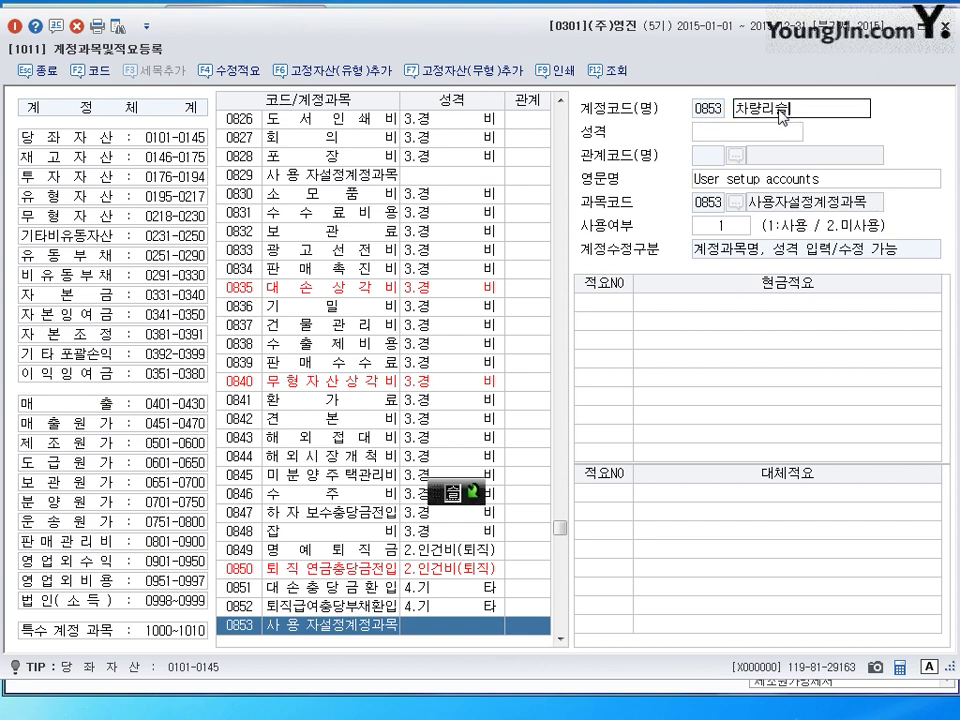
key(Return)
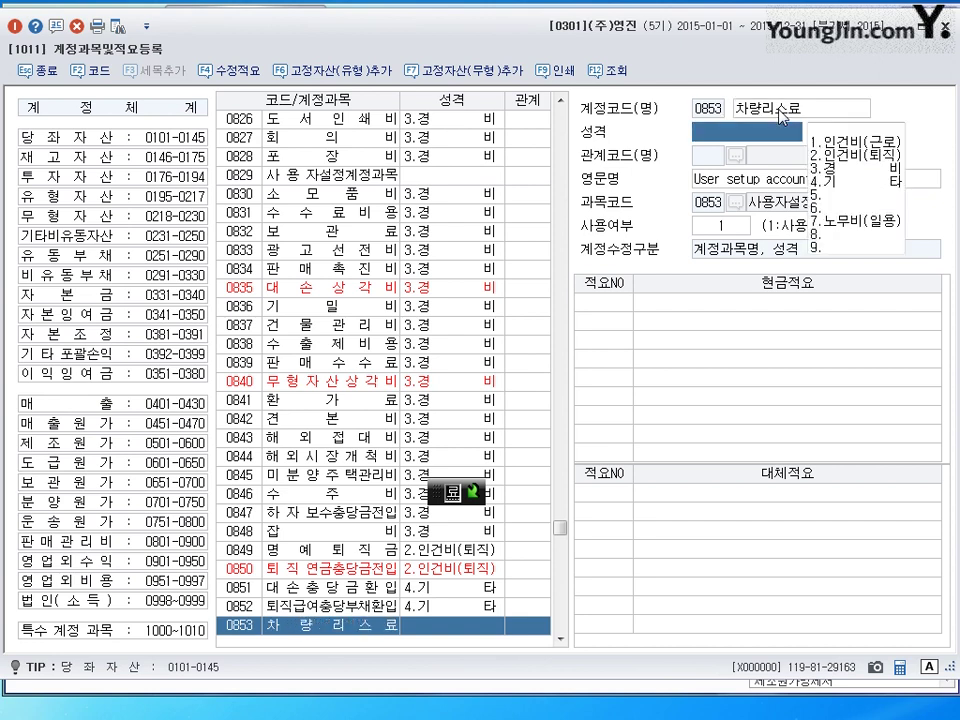
text(3)
key(Return)
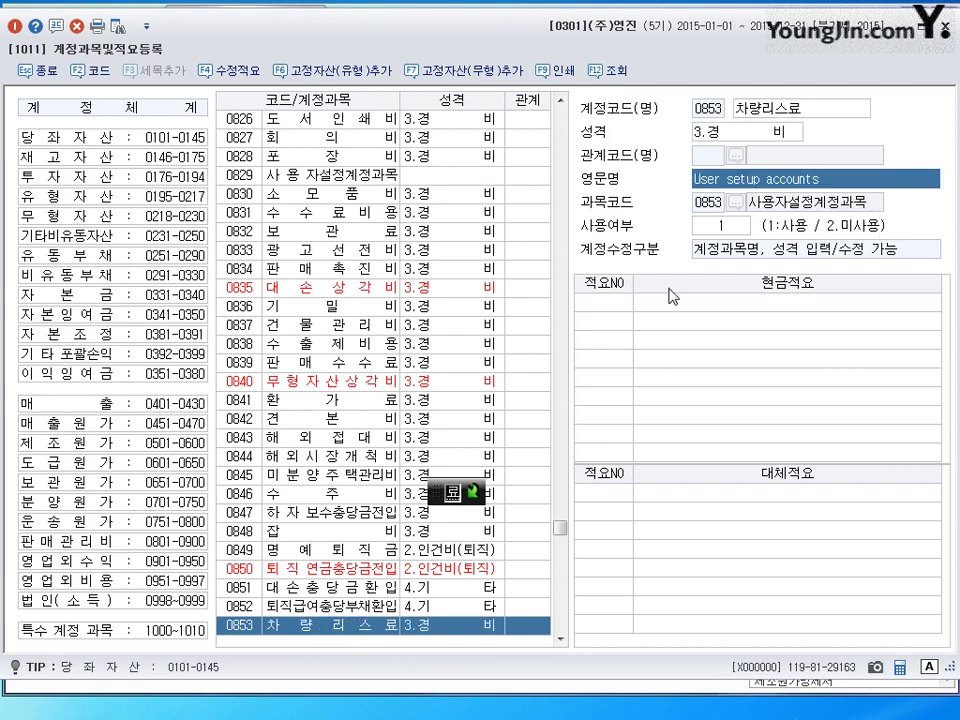
Add cash memo 1 '영업부 차량리스료 대금', correcting a typo along the way.
click(617, 304)
text(1)
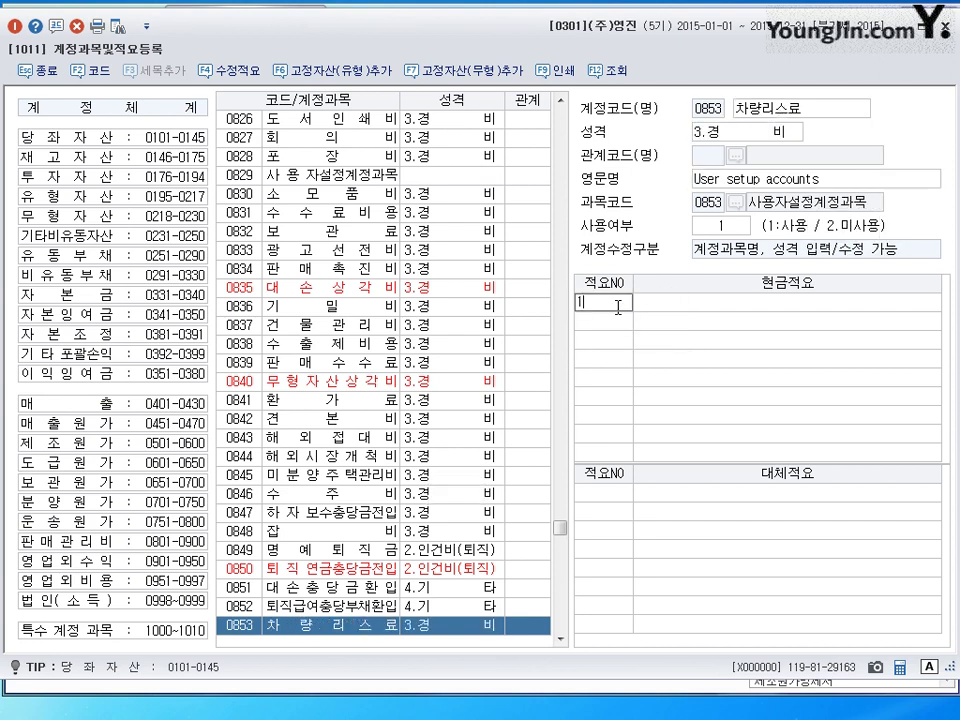
key(Return)
text(영어ㅏㅂ)
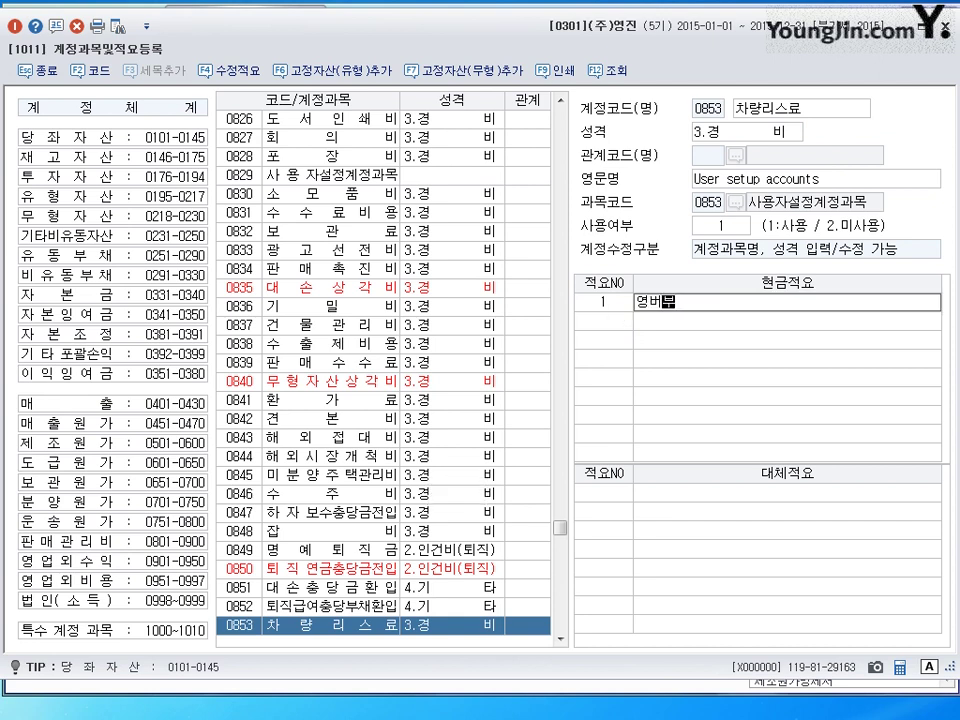
key(BackSpace)
key(BackSpace)
key(BackSpace)
text(업부 차량리슬)
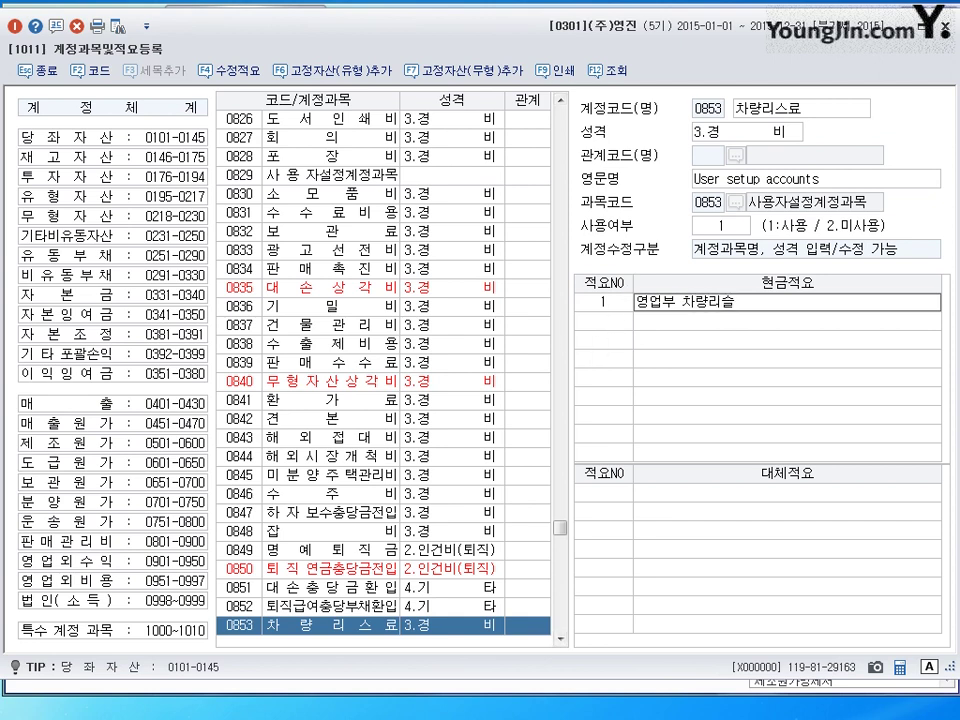
key(Return)
click(765, 301)
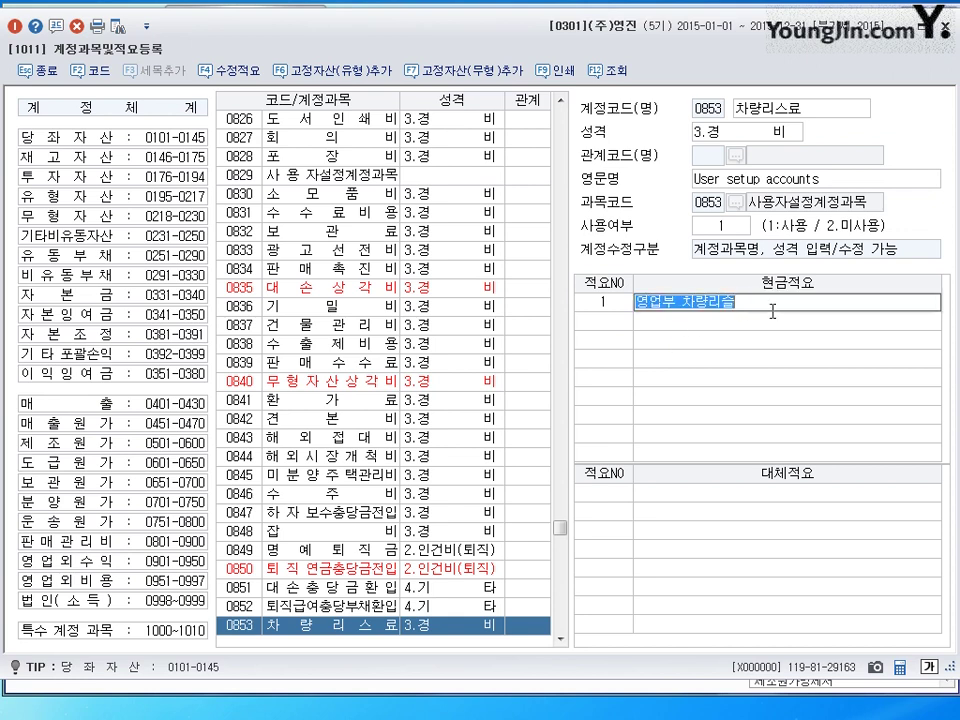
key(BackSpace)
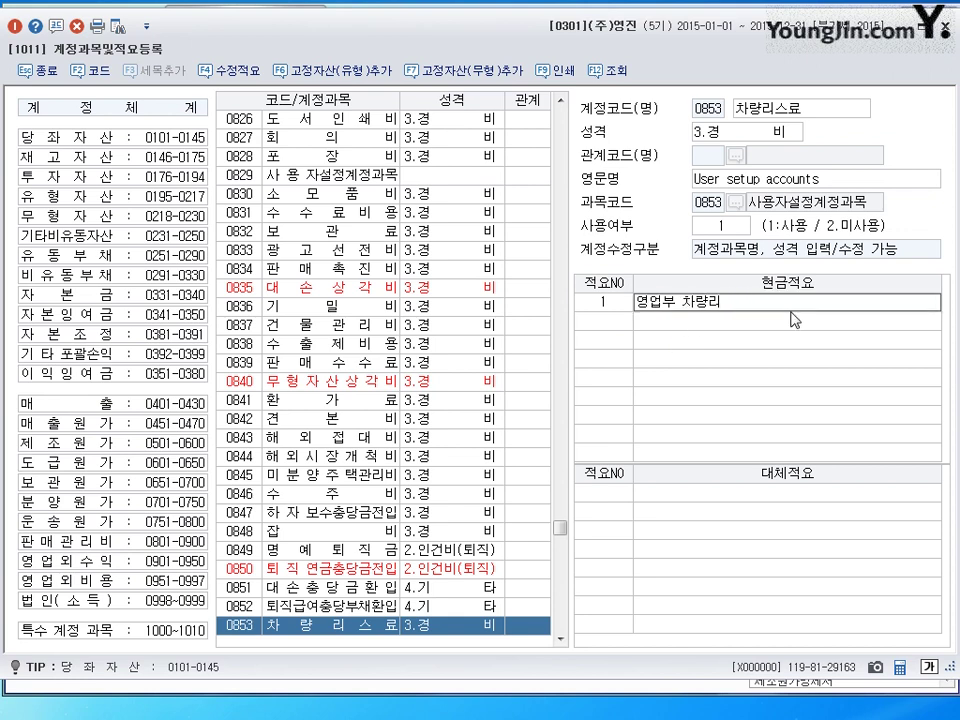
text(스료 대금)
key(Return)
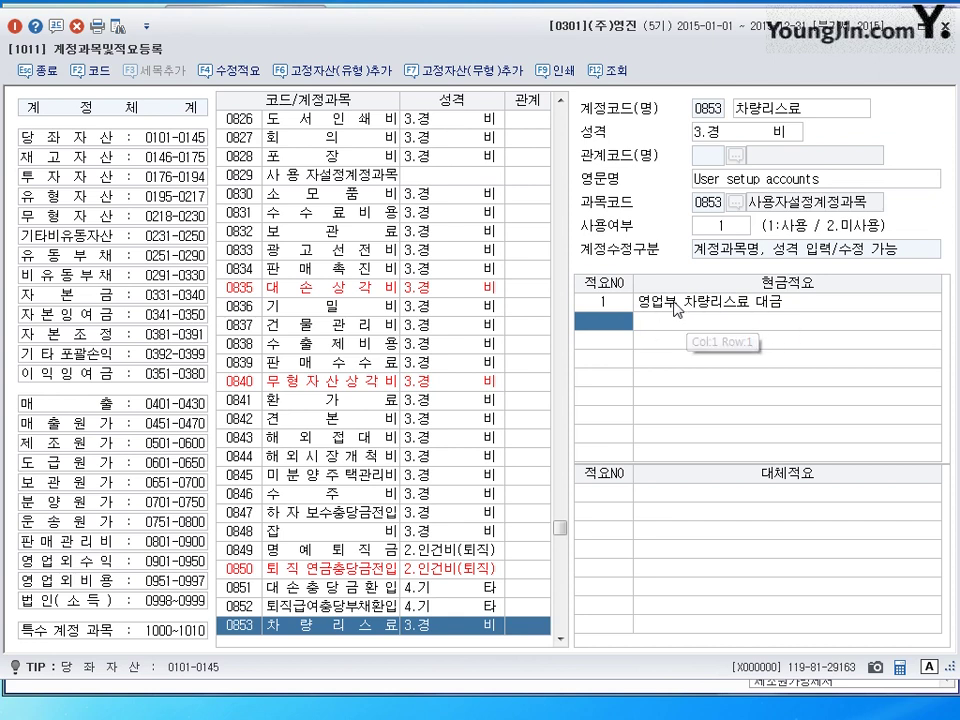
click(650, 306)
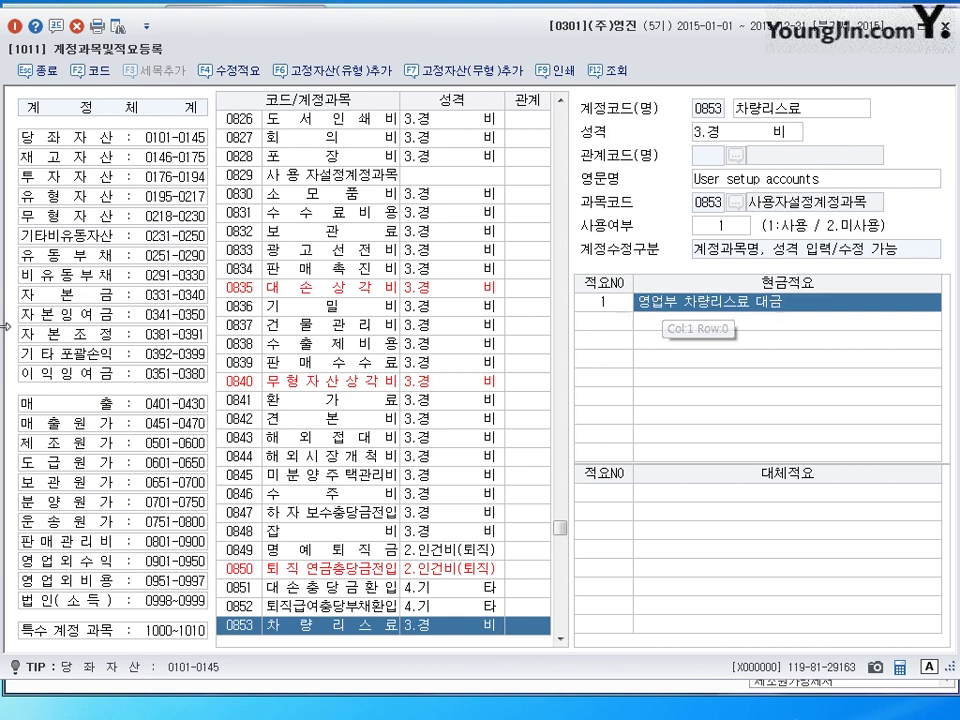
Open account 0833 광고선전비 and review its memos, such as 광고용역비 지급 and 선전용품대금 미지급.
click(330, 212)
click(330, 249)
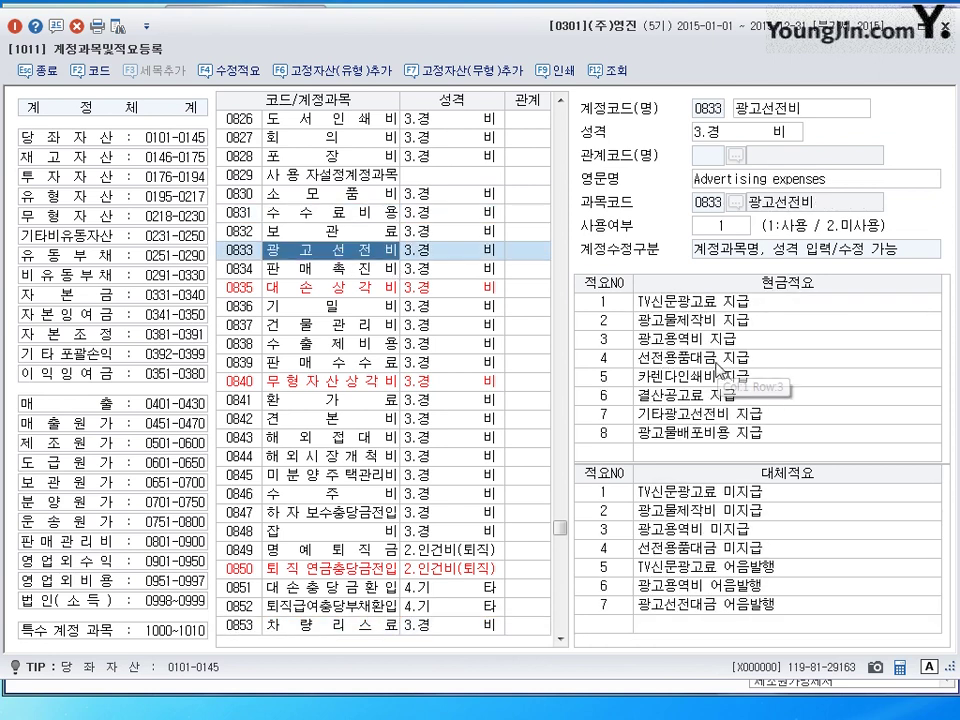
click(716, 340)
click(715, 554)
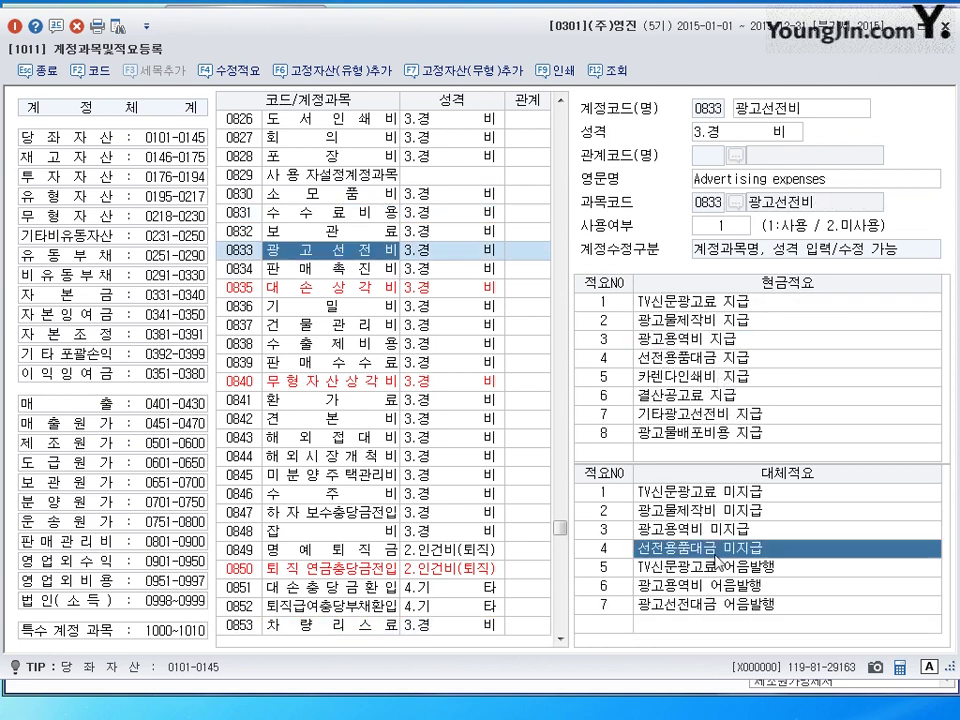
click(688, 341)
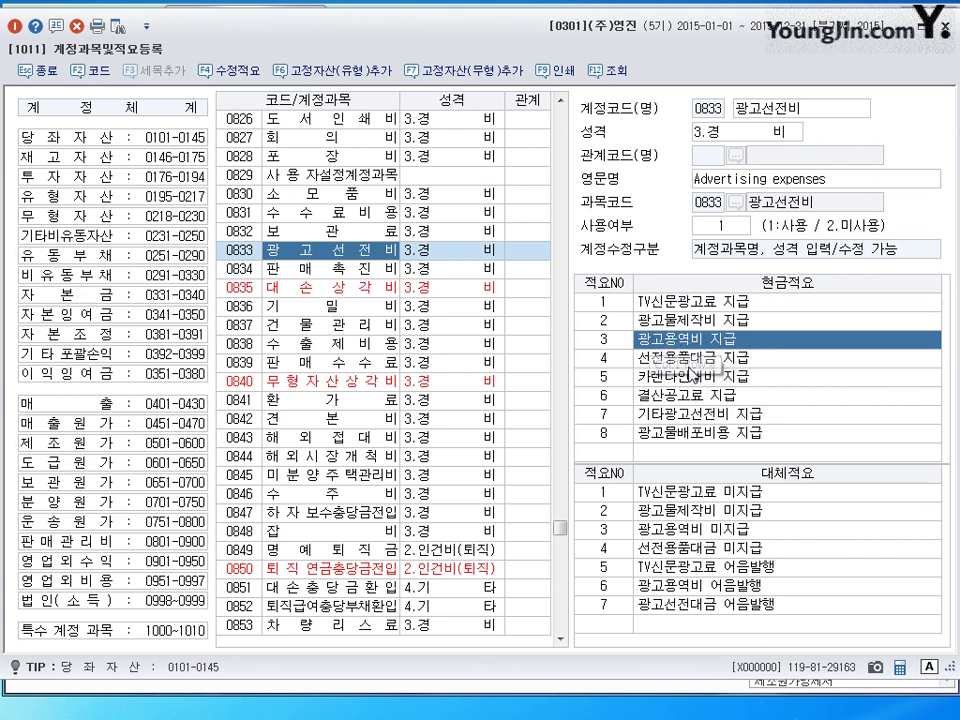
click(668, 357)
click(652, 341)
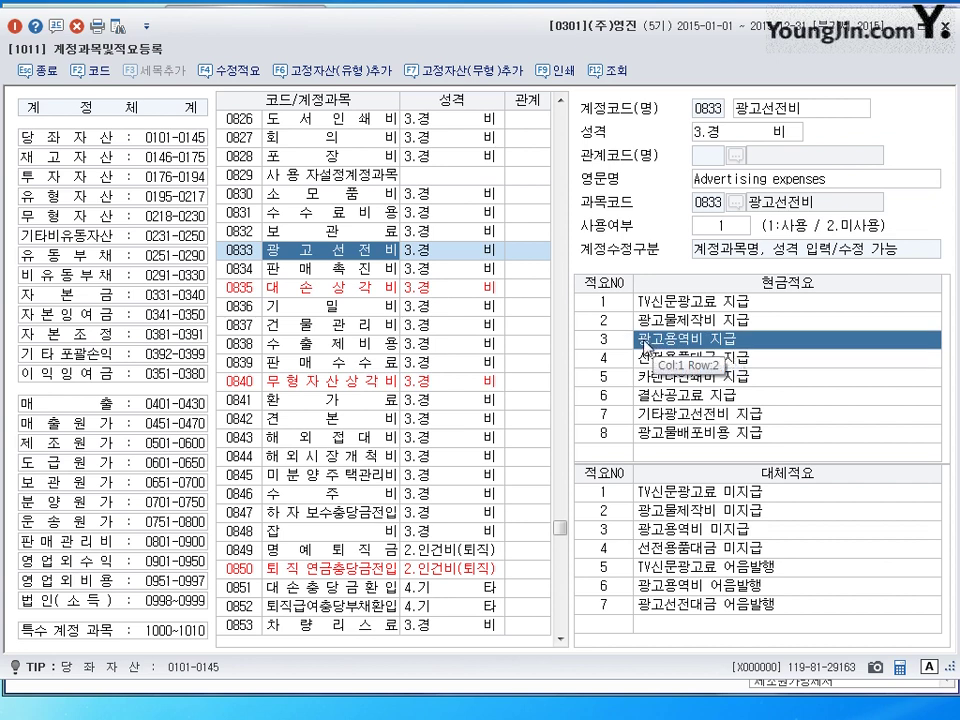